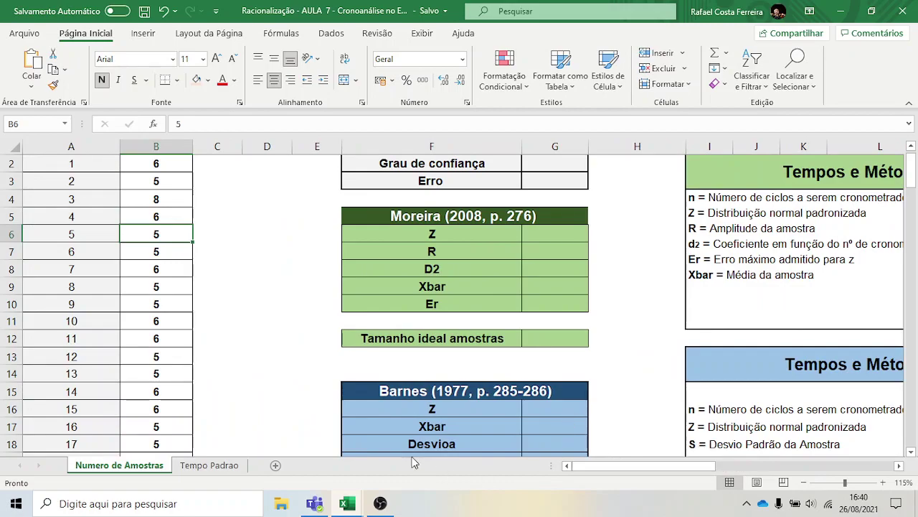
Scroll down to the Outliers block and select the Terceiro Quartil cell B36
scroll(208, 317, "up", 1)
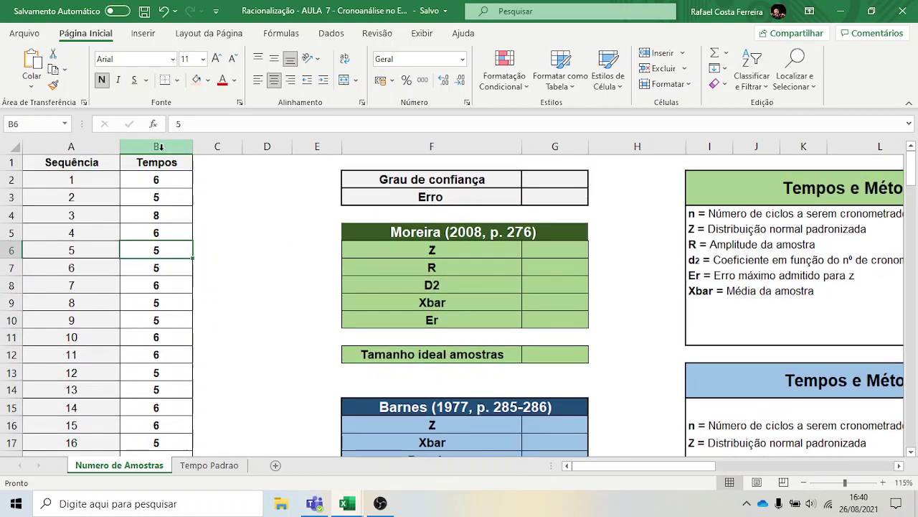
scroll(160, 165, "down", 1)
scroll(160, 164, "down", 5)
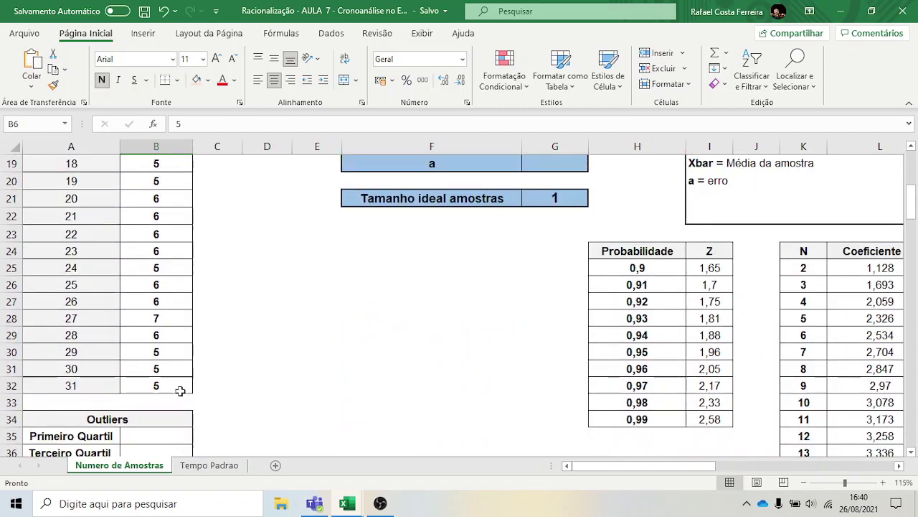
scroll(180, 394, "up", 6)
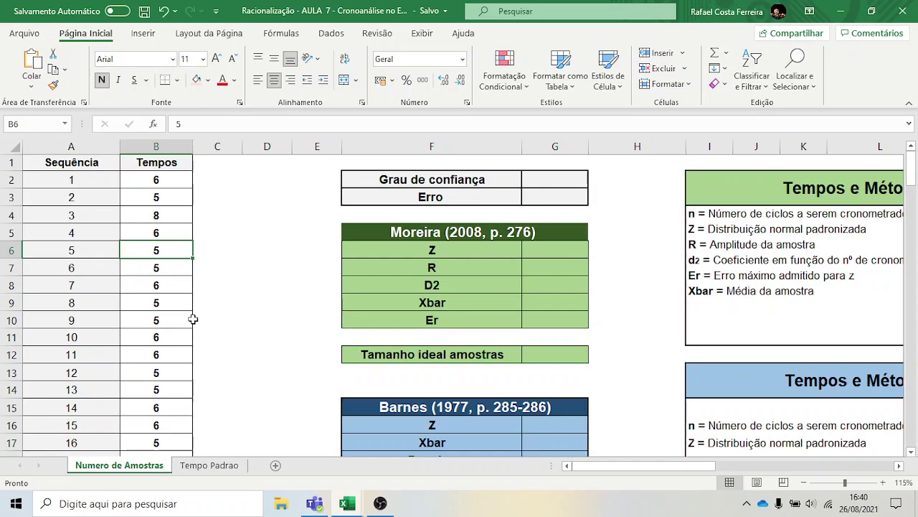
scroll(193, 319, "down", 6)
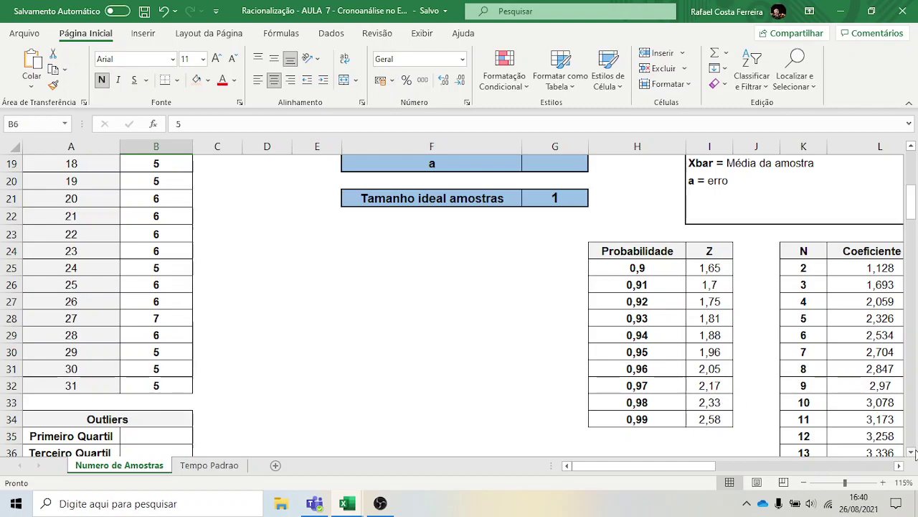
left_click(911, 452)
scroll(86, 335, "down", 3)
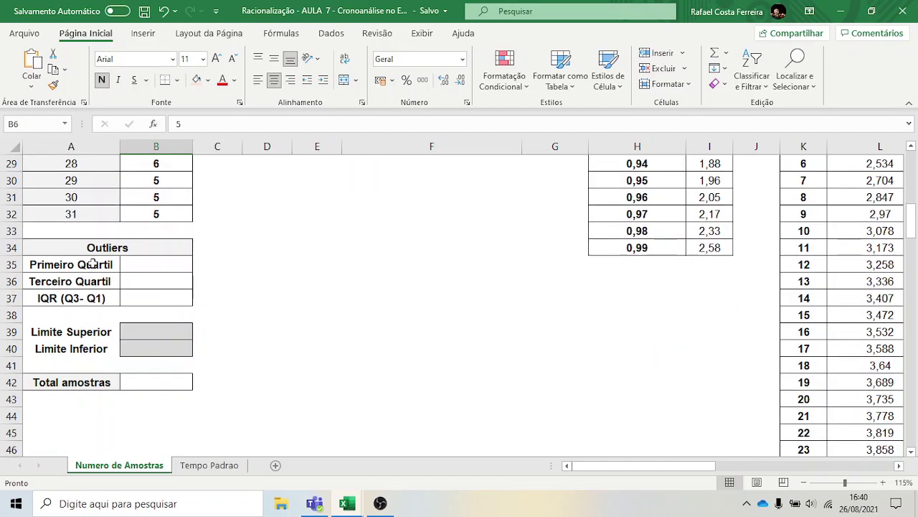
left_click(141, 279)
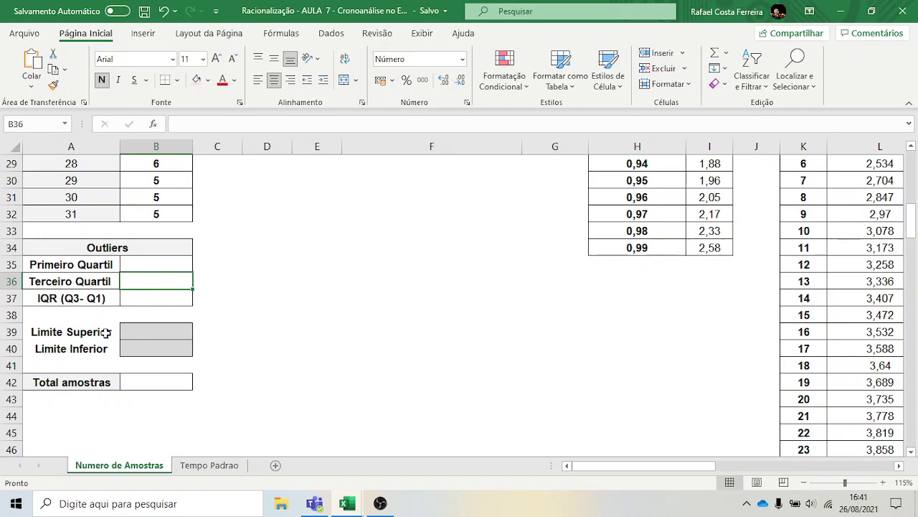
Search Windows for 'paint' and launch Paint
left_click(208, 500)
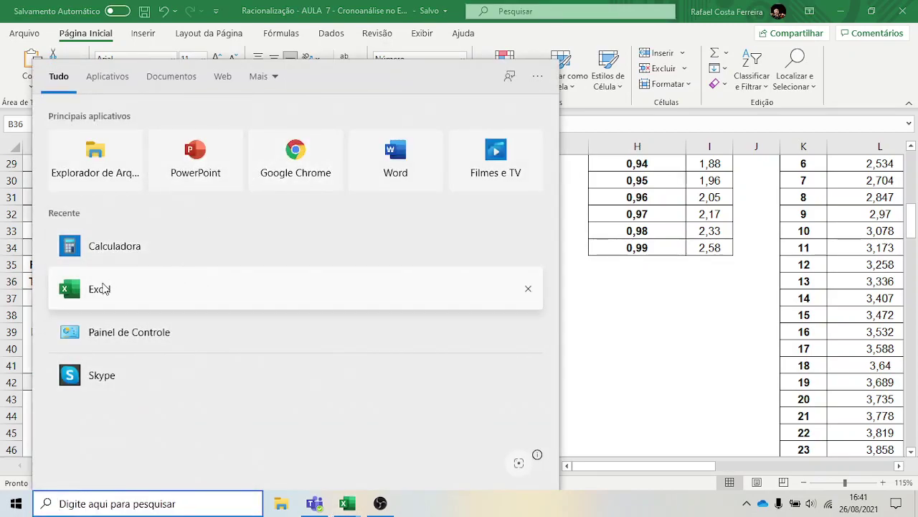
type("pi")
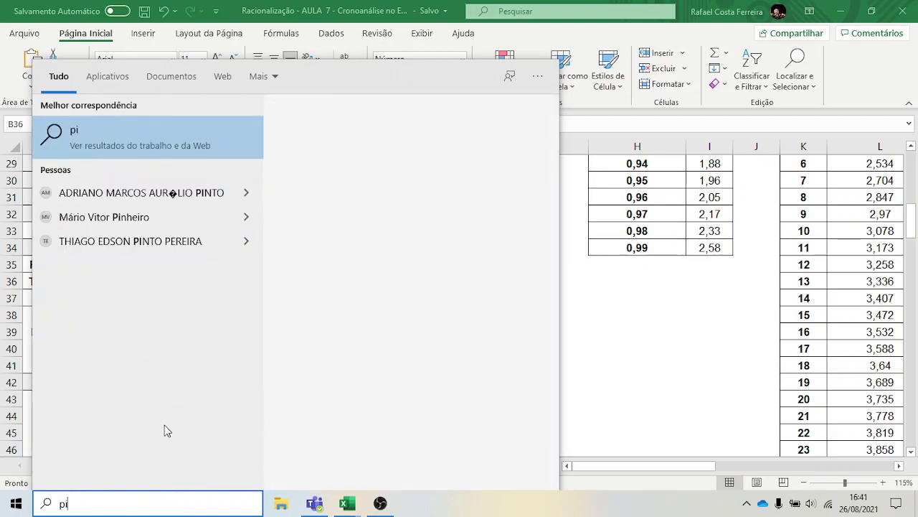
key("BackSpace")
type("aint")
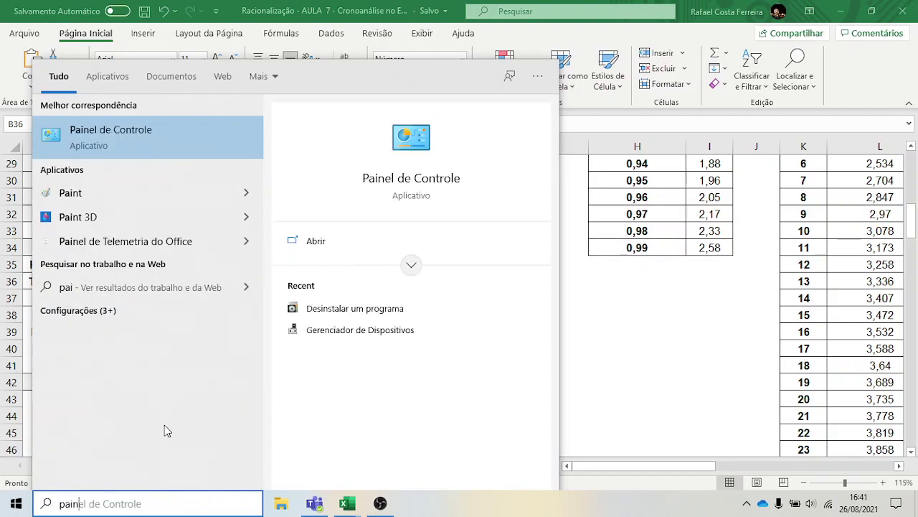
key("Return")
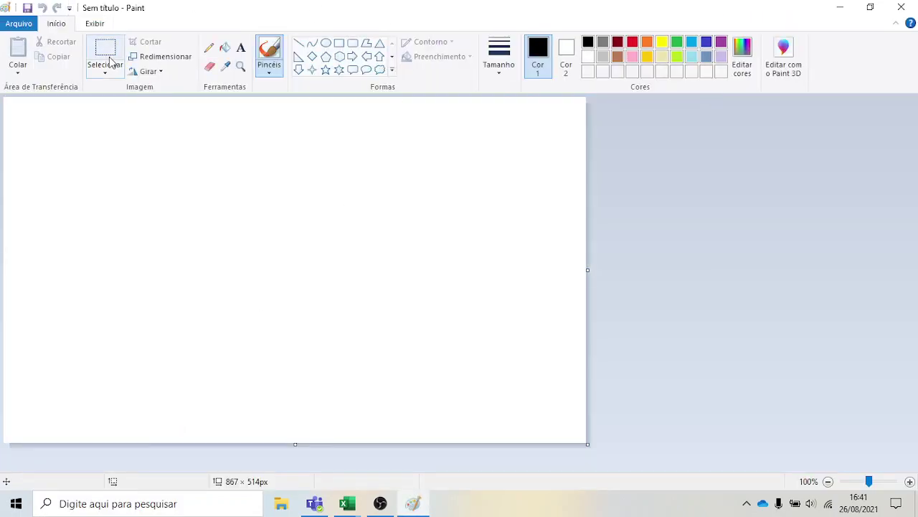
Draw the box plot's rectangle, upper and lower whiskers, and median line
left_click(103, 56)
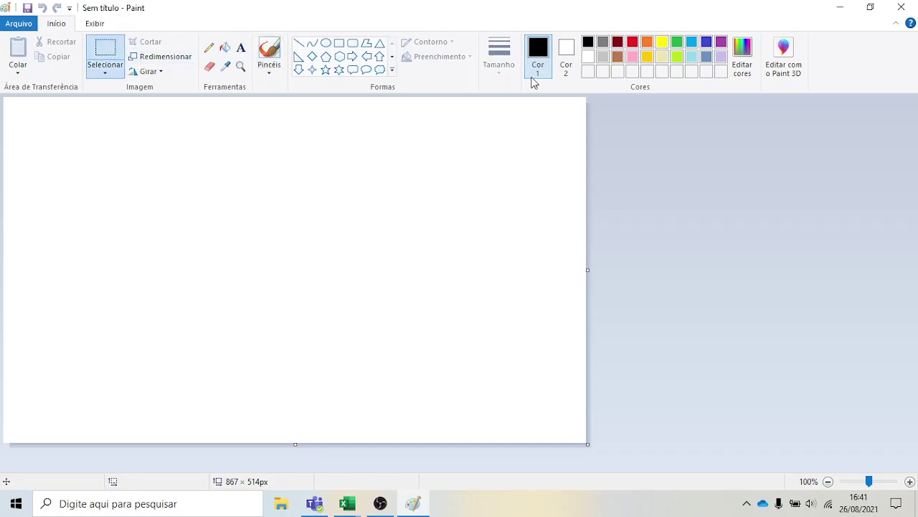
left_click(340, 43)
left_click_drag(294, 286, 376, 178)
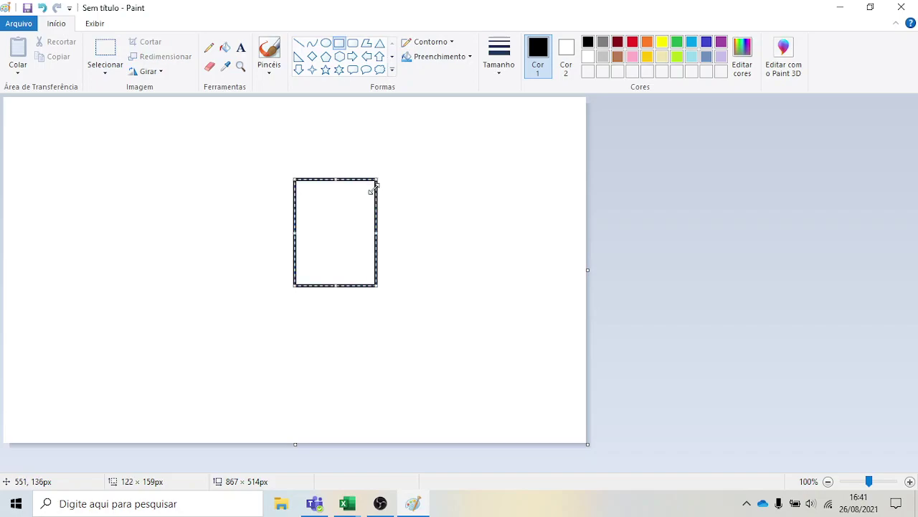
left_click(299, 44)
left_click_drag(334, 110, 333, 181)
mouse_move(334, 286)
left_mouse_down()
mouse_move(333, 362)
mouse_move(333, 345)
left_mouse_up()
left_click_drag(295, 226, 375, 229)
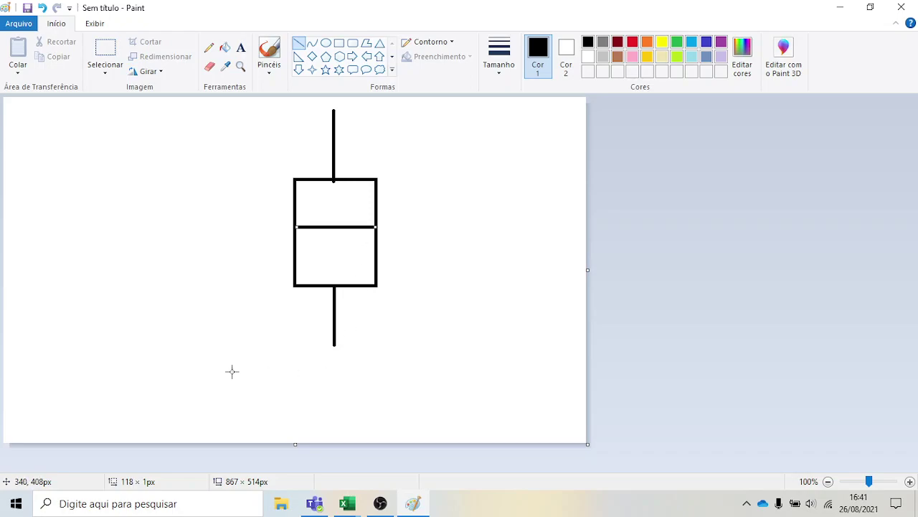
Label the box's bottom edge Q1
left_click(241, 49)
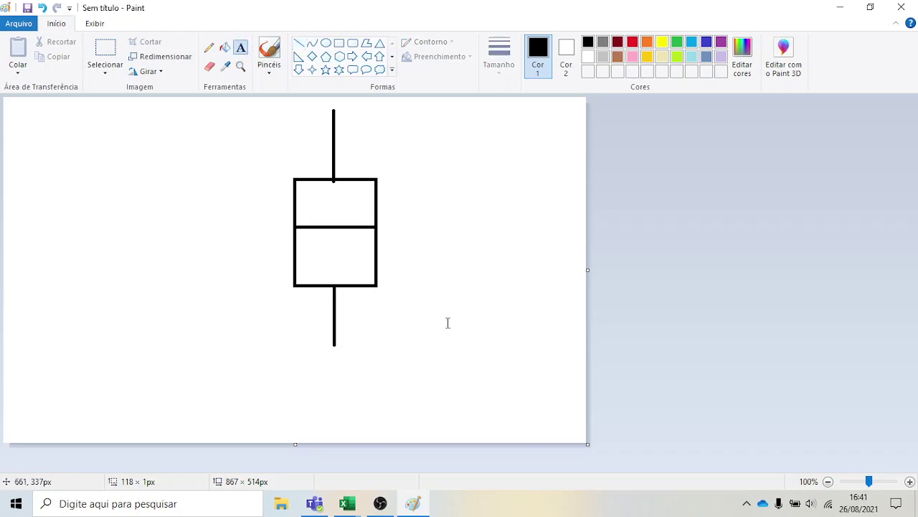
left_click(388, 282)
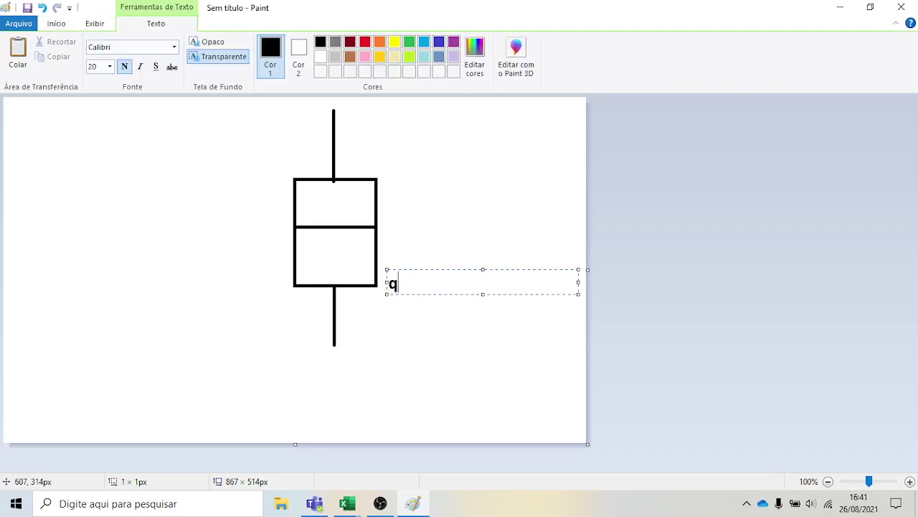
type("Q1")
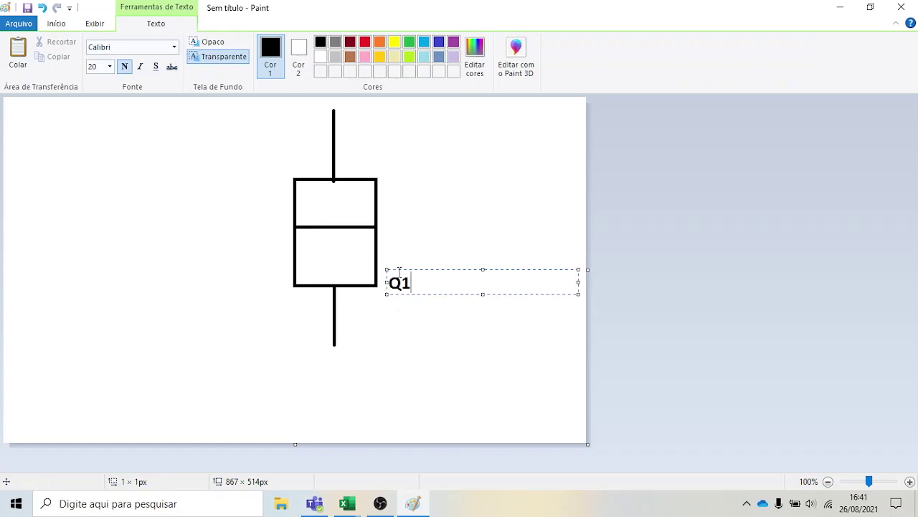
left_click(402, 270)
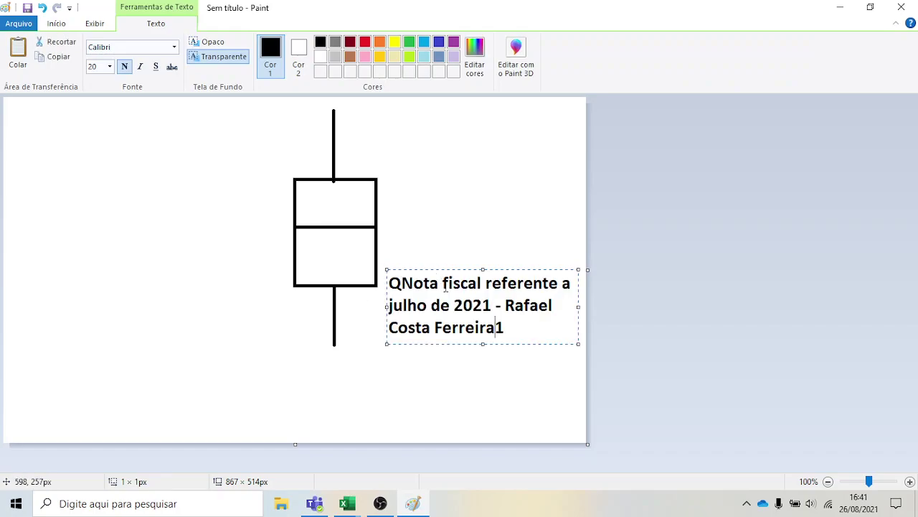
key("ctrl+z")
left_click(386, 186)
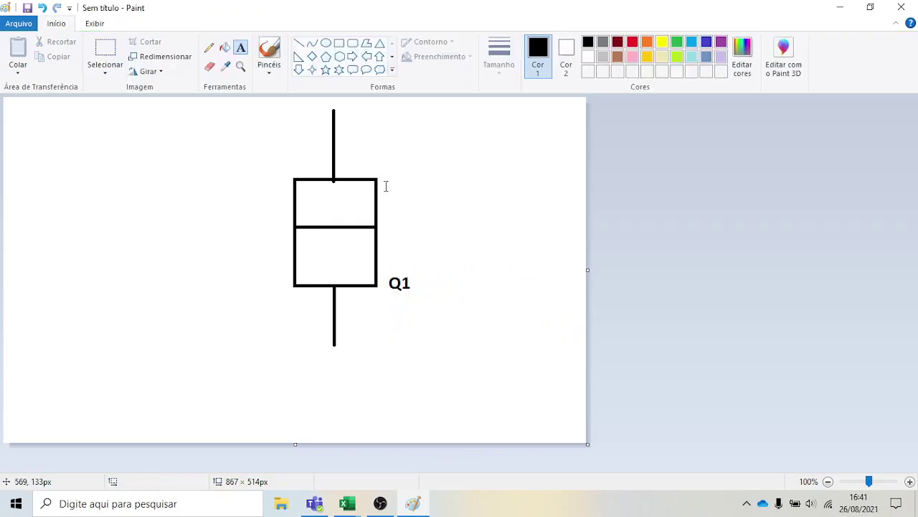
Add the labels Mediana beside the median line and Q3 beside the top edge
left_click(389, 208)
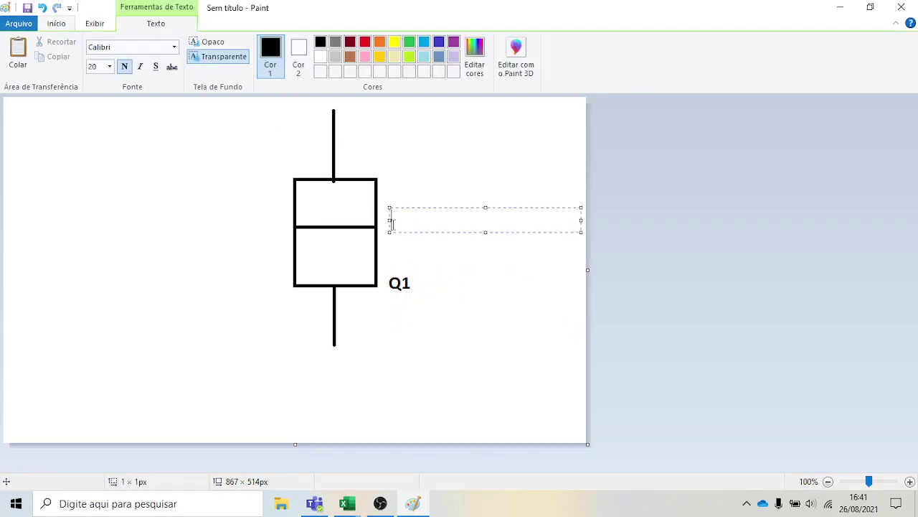
type("Mediana")
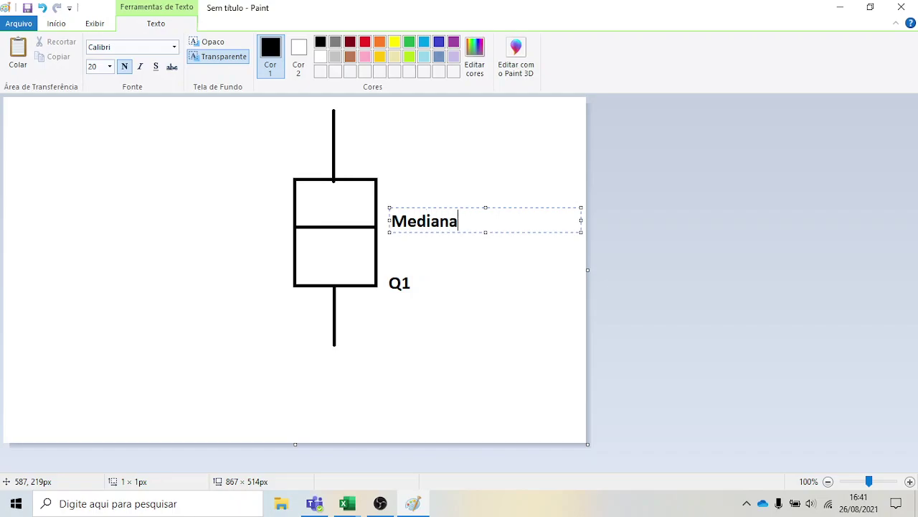
left_click(391, 162)
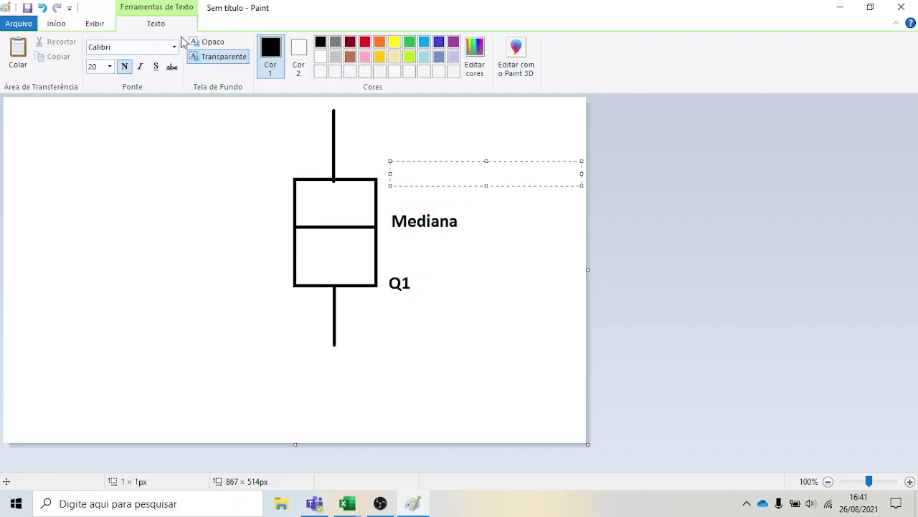
type("Q3")
left_click(512, 295)
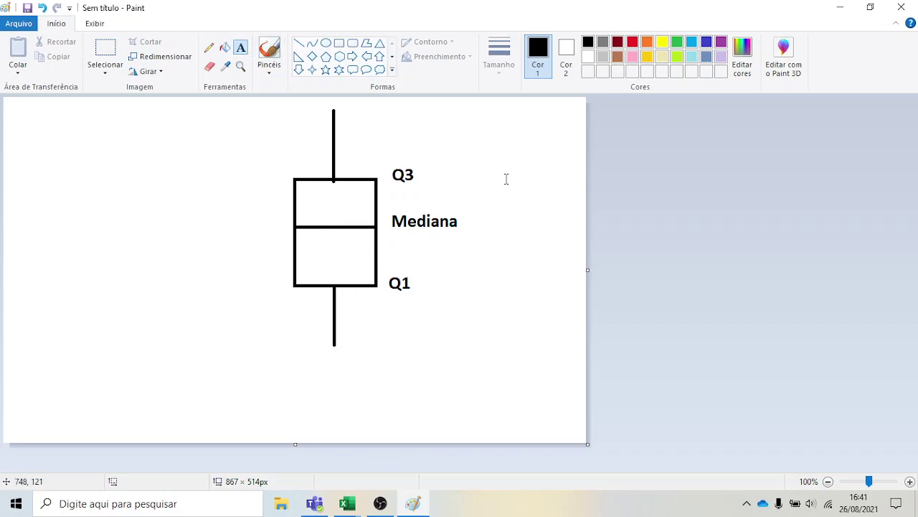
Type 'IQ = Q3 - Q1' left of the box and colour it dark red
left_click(196, 214)
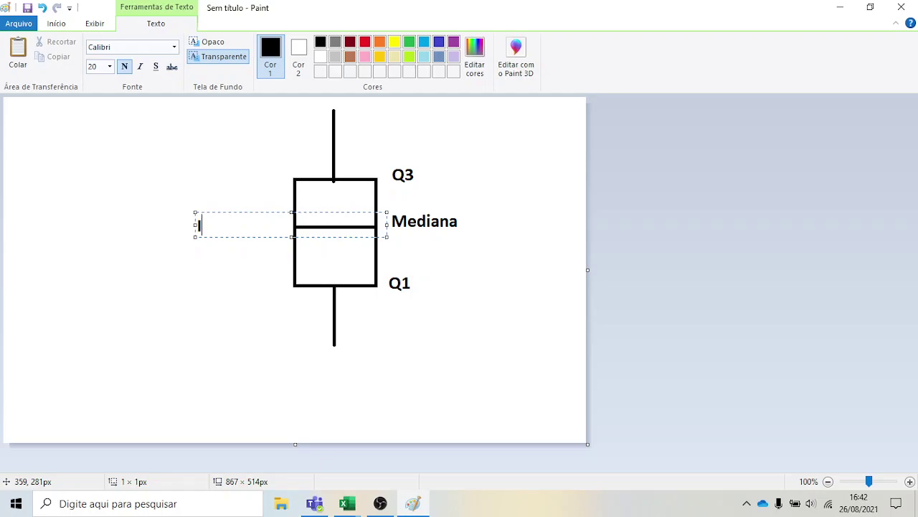
type("IQ")
type("= Q3 - Q1")
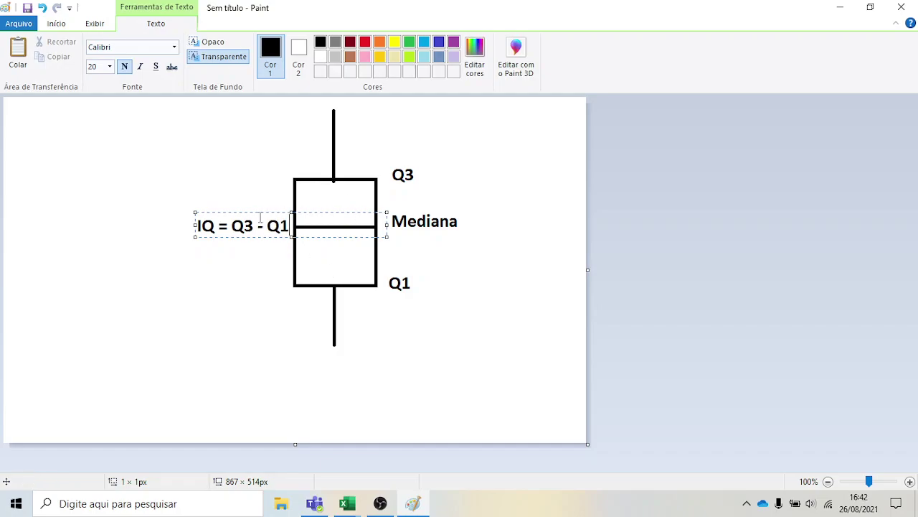
left_click_drag(244, 211, 229, 211)
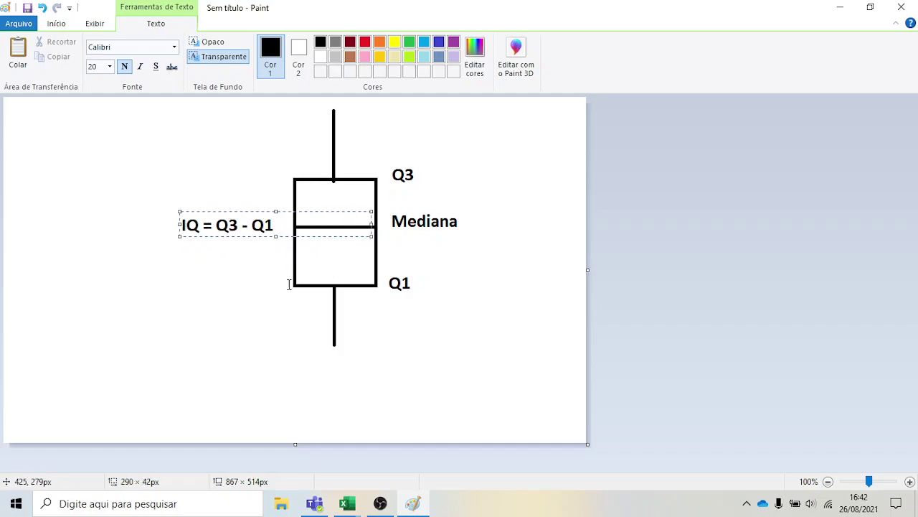
left_click_drag(279, 230, 158, 213)
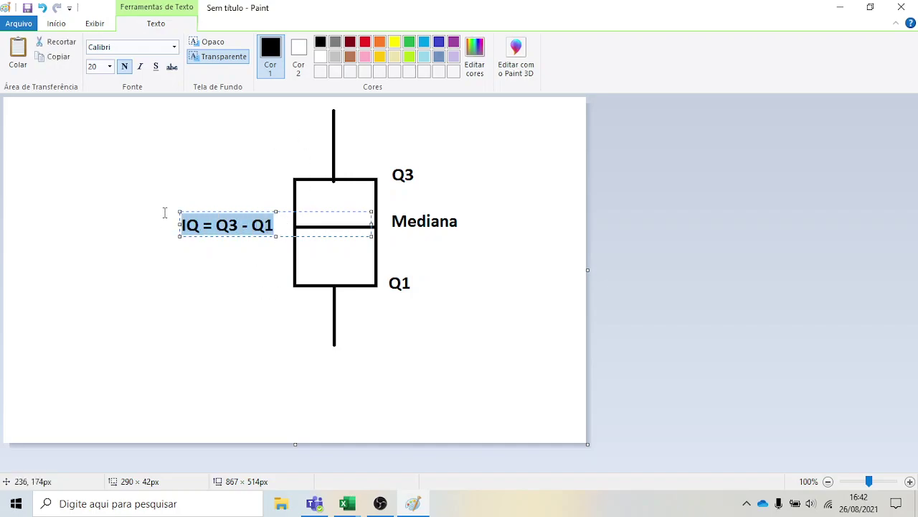
left_click(350, 42)
left_click(275, 278)
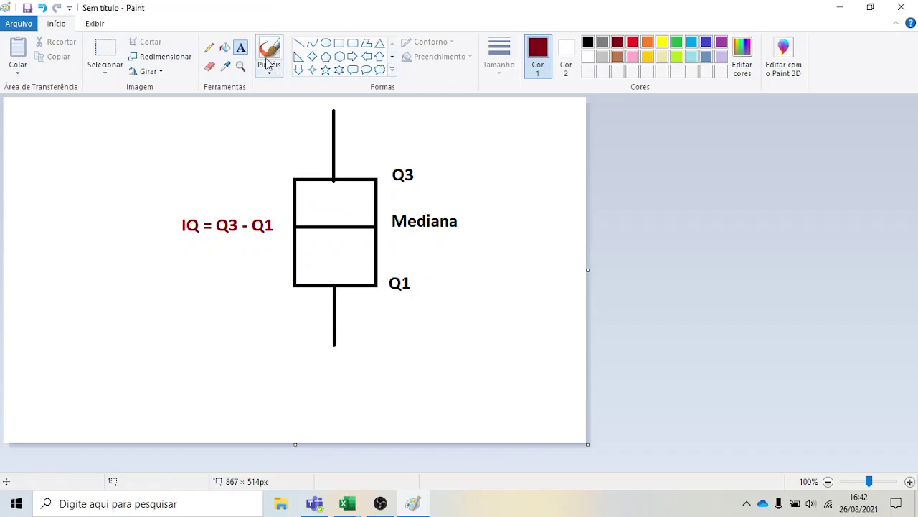
Select the whole box plot drawing and move it down and to the left
left_click(105, 48)
left_click_drag(166, 107, 483, 361)
left_click_drag(363, 180, 330, 248)
left_click(508, 291)
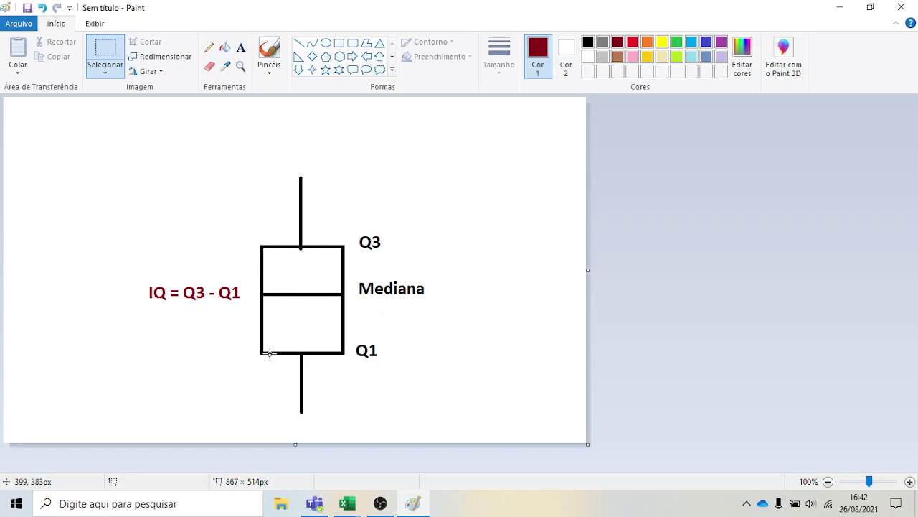
Copy and paste the box above the original, then undo the stretched copy
left_click_drag(260, 352, 345, 244)
key("ctrl+c")
key("ctrl+v")
left_click_drag(81, 112, 303, 117)
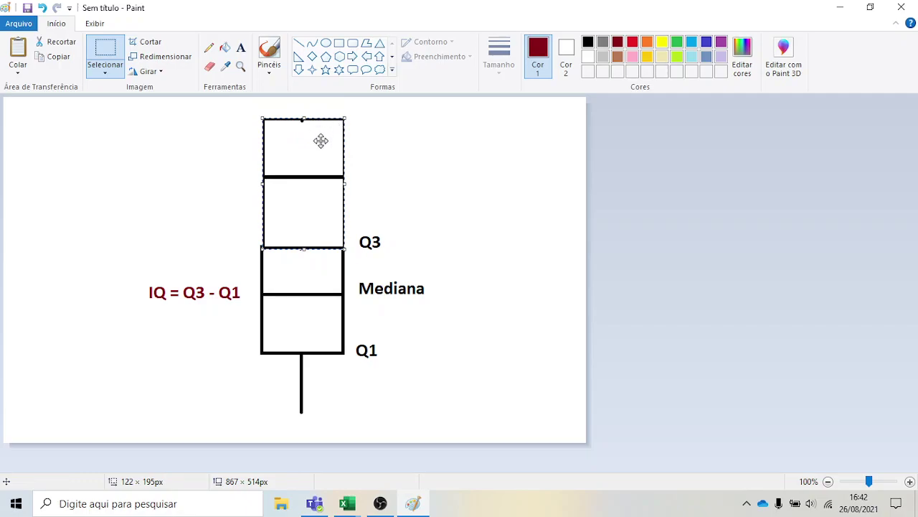
key("ctrl+z")
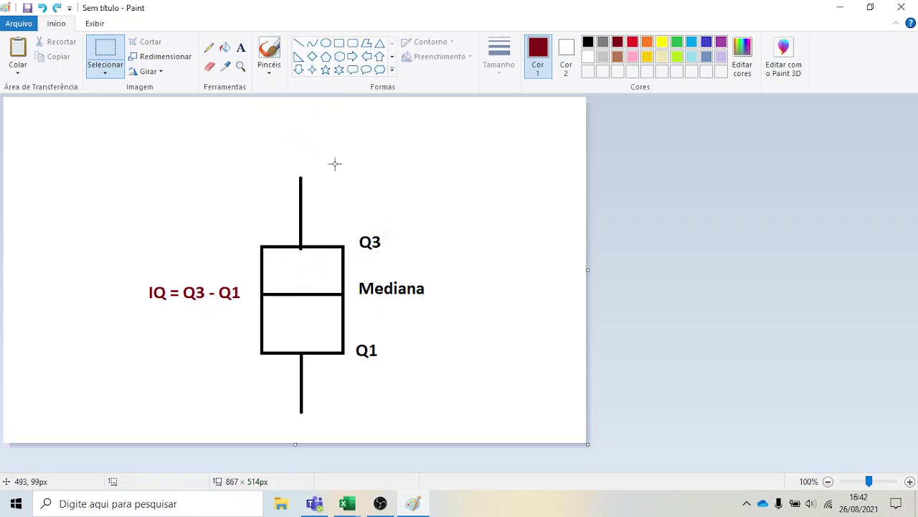
left_click(299, 43)
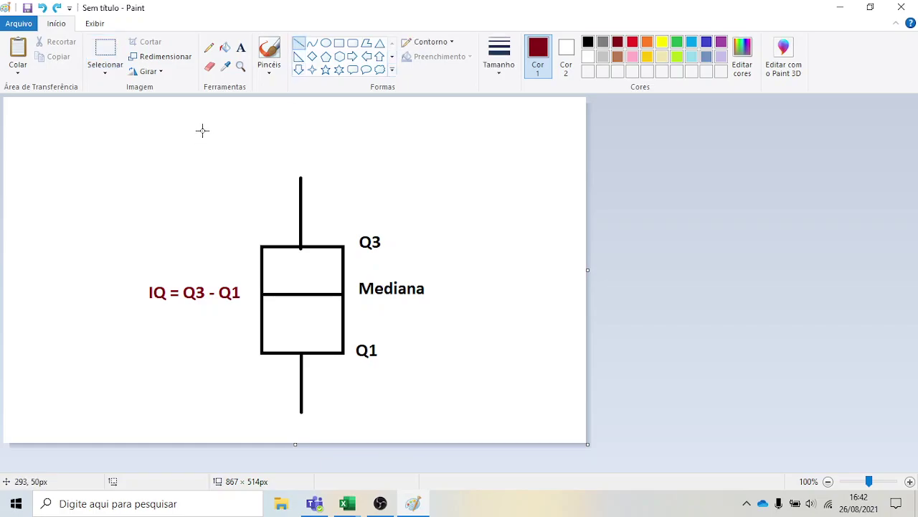
Draw an upper-limit line above the top whisker labelled 'LS = Q3 + 1,5 x IQ'
left_click_drag(199, 135, 414, 136)
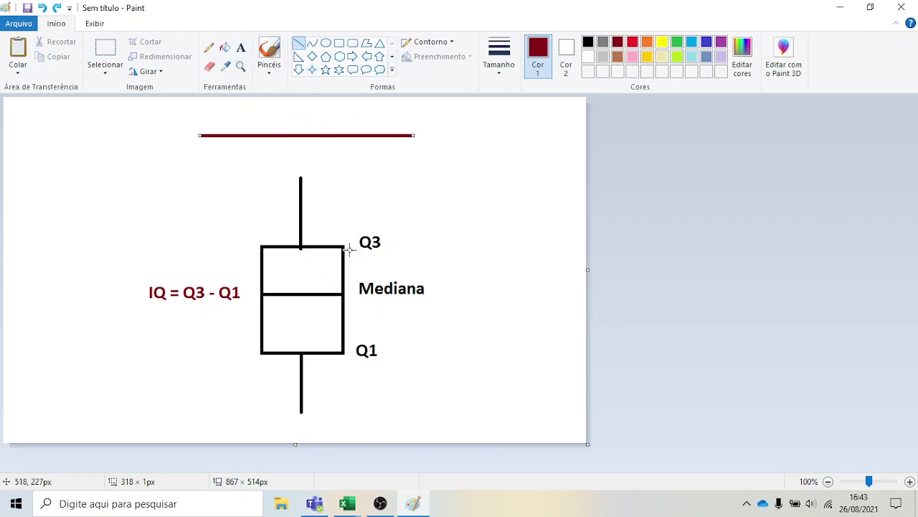
left_click(241, 48)
left_click(366, 144)
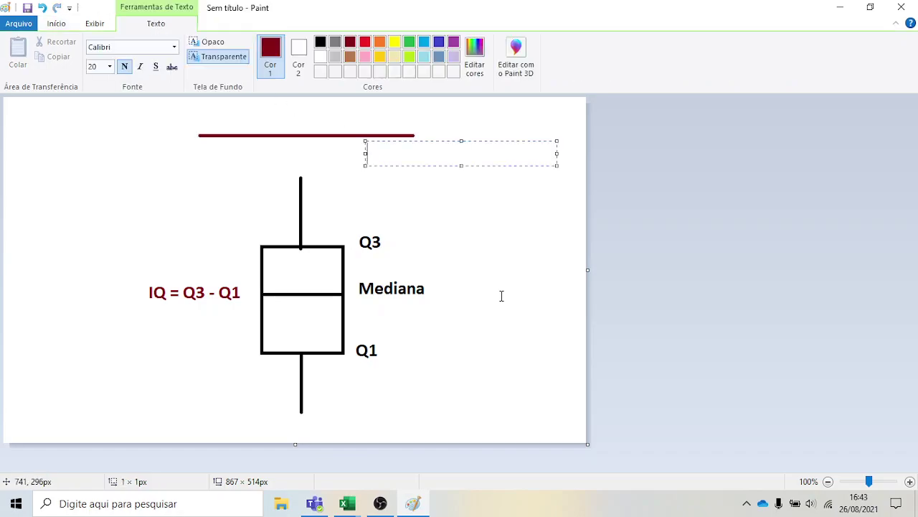
type("LS = Q3")
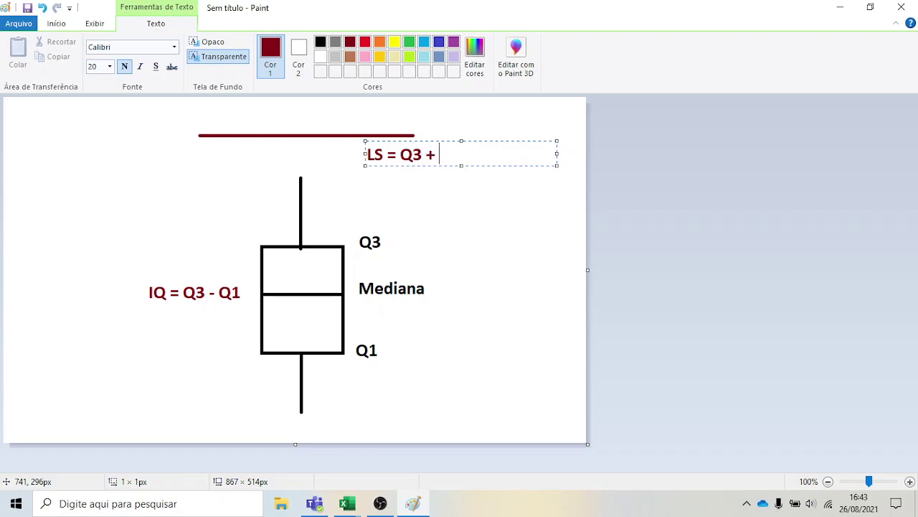
type(" + 1,5 X")
key("BackSpace")
type("x IQ")
left_click(459, 227)
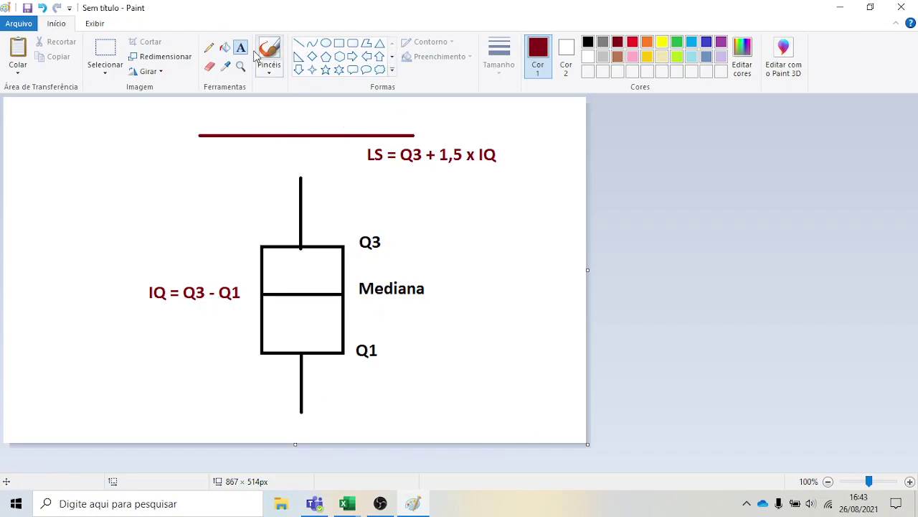
Enlarge the Paint canvas to 897 × 593px
left_click(104, 49)
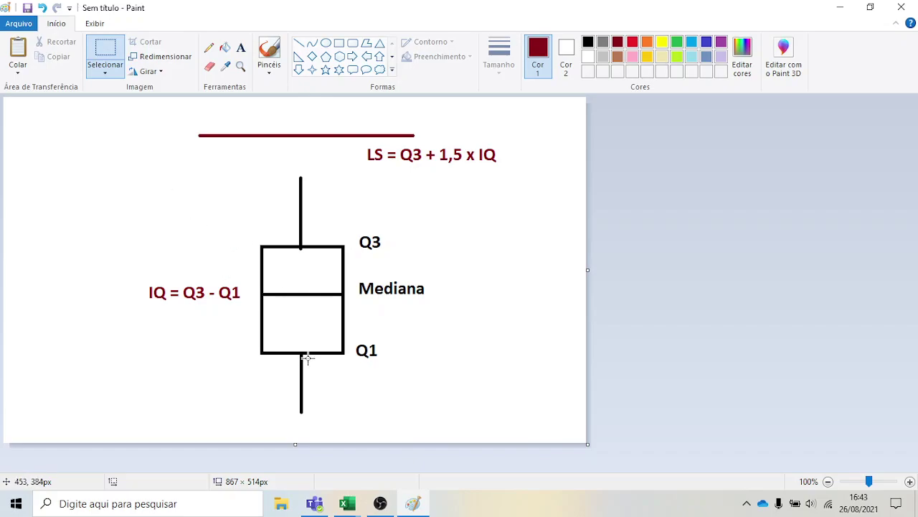
left_click_drag(313, 389, 435, 420)
left_click(571, 444)
left_click_drag(587, 446, 607, 500)
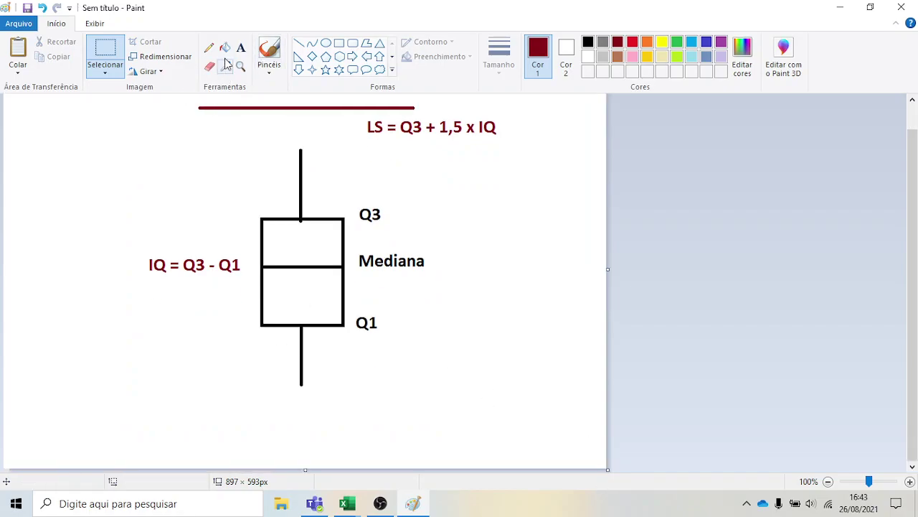
Draw a lower-limit line below the bottom whisker labelled 'LI = Q1 - 1,5 x IQ'
left_click(298, 43)
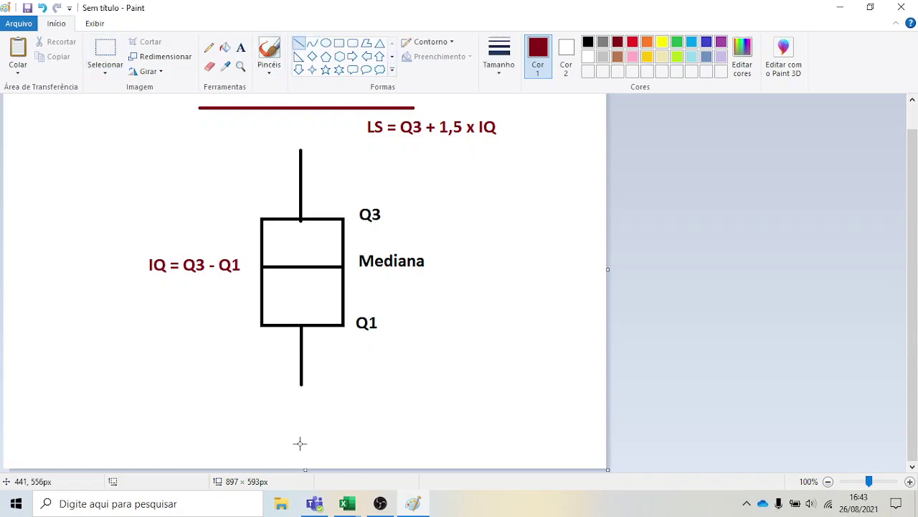
left_click_drag(196, 414, 422, 406)
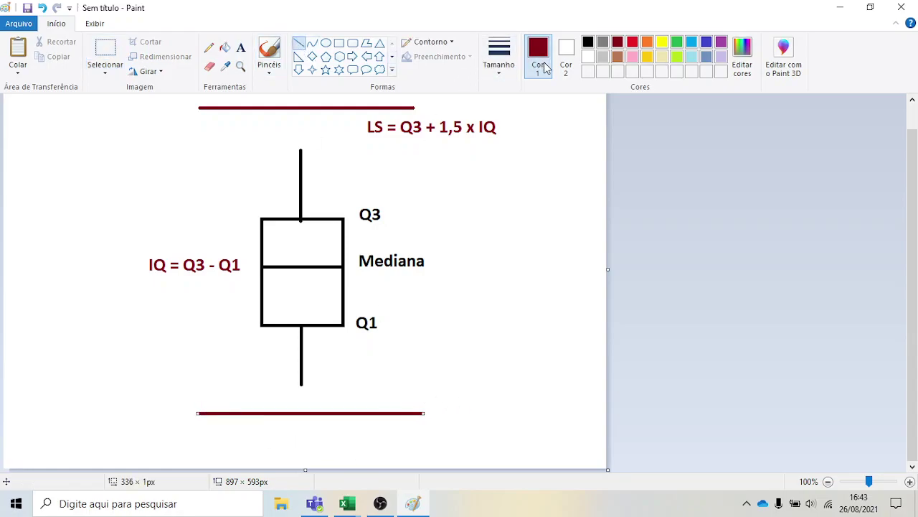
left_click(241, 49)
left_click(422, 393)
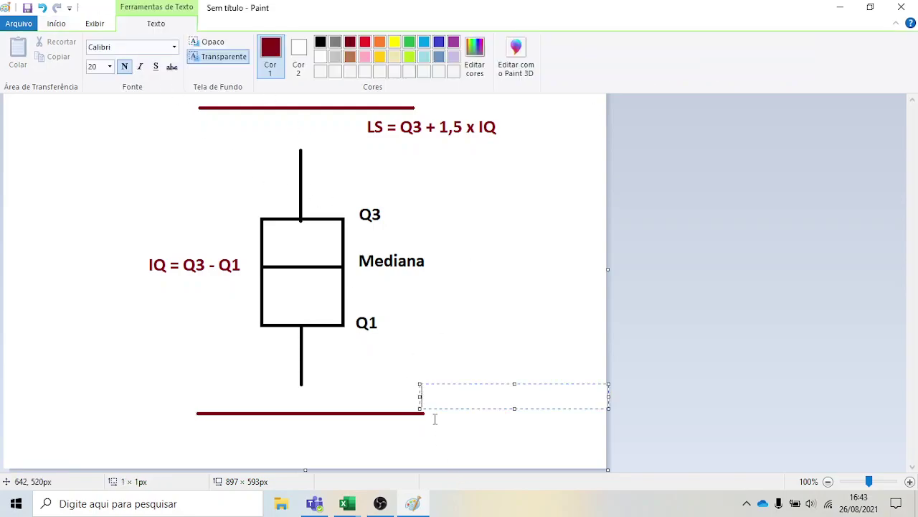
type("LI = Q1 -")
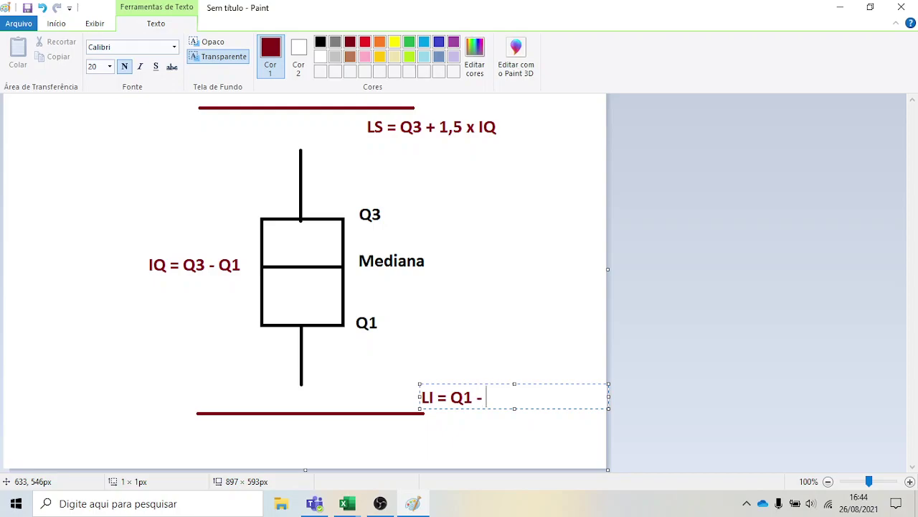
type("5IQ")
left_click(514, 396)
type("X")
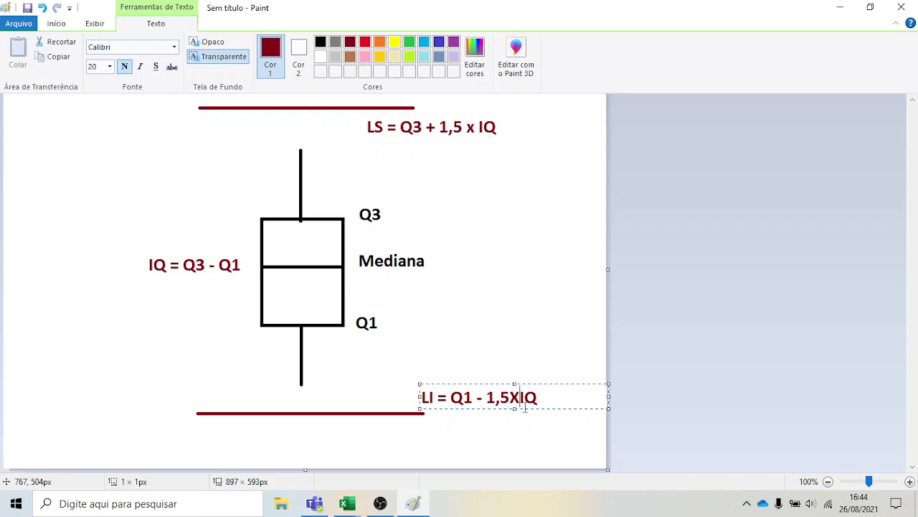
key("BackSpace")
type("x")
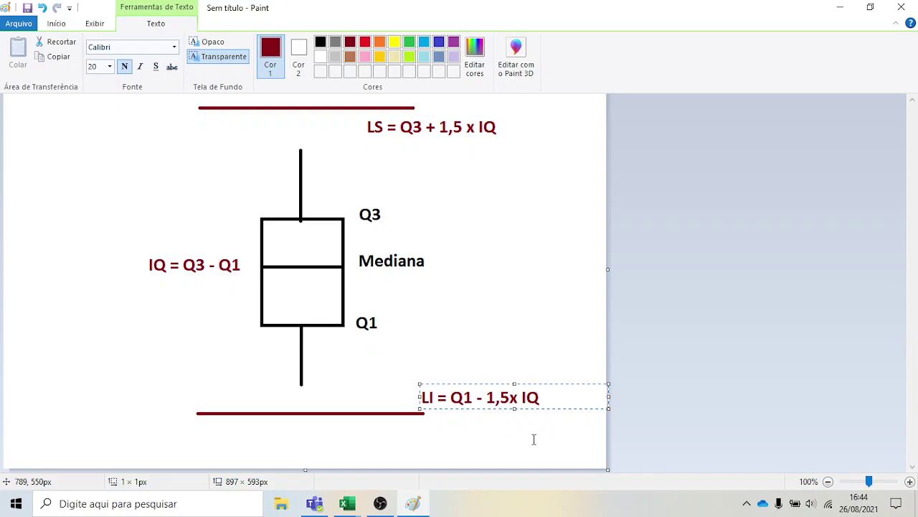
left_click(514, 353)
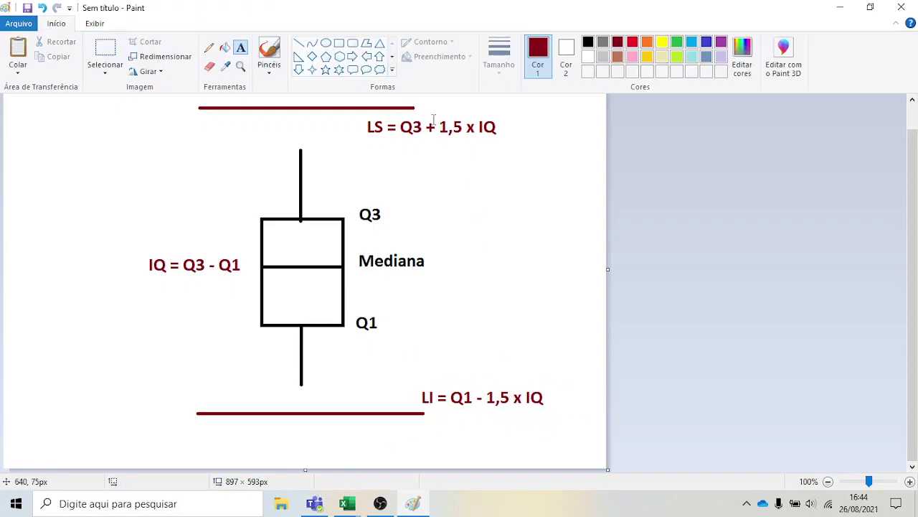
Switch back to the Excel workbook containing the Outliers block
left_click(345, 449)
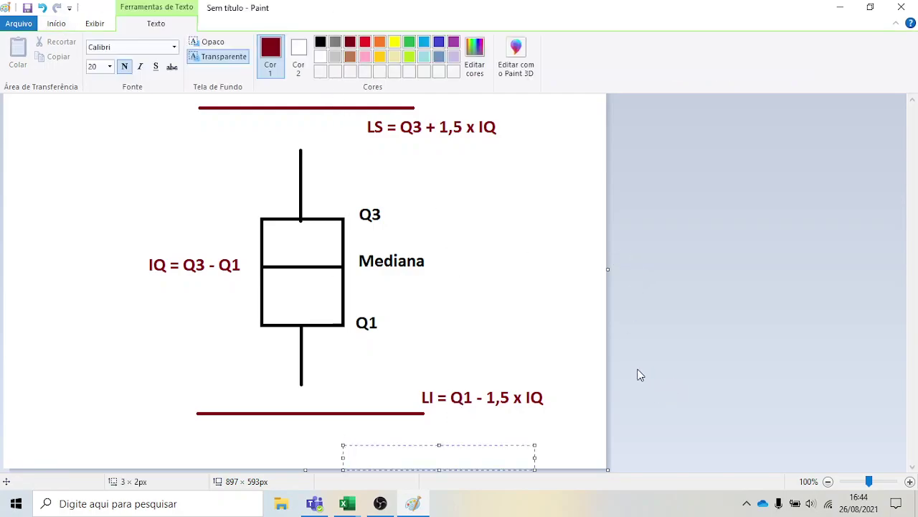
left_click(345, 505)
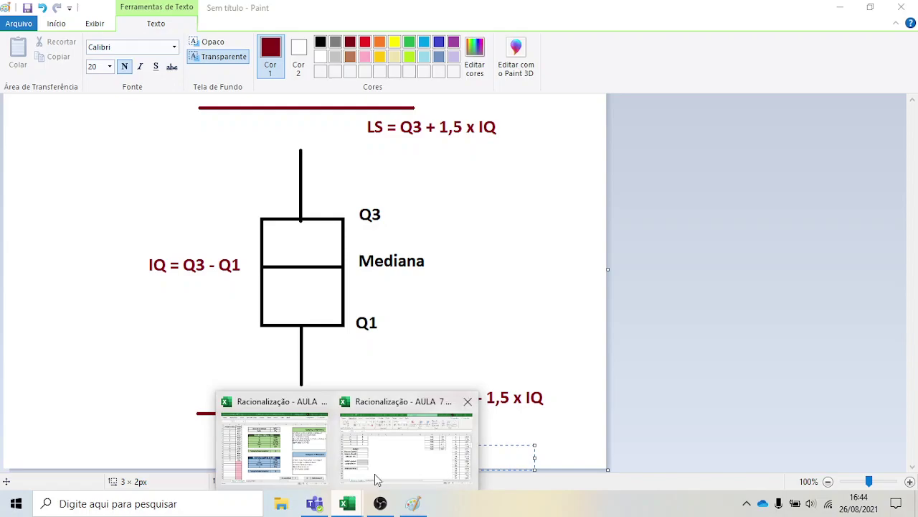
left_click(382, 475)
scroll(168, 381, "up", 5)
scroll(172, 383, "down", 4)
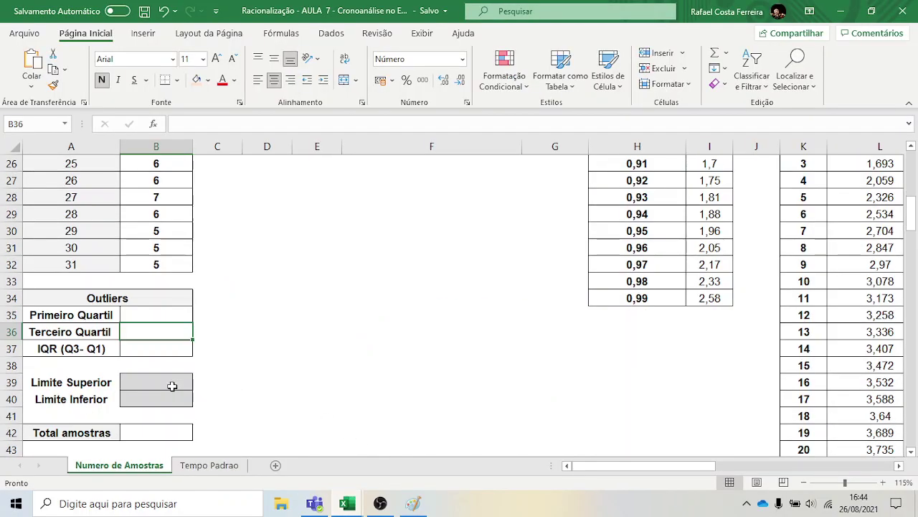
Enter =QUARTIL.INC(B2:B32;1) in B35, giving a first quartile of 5,0
left_click(133, 320)
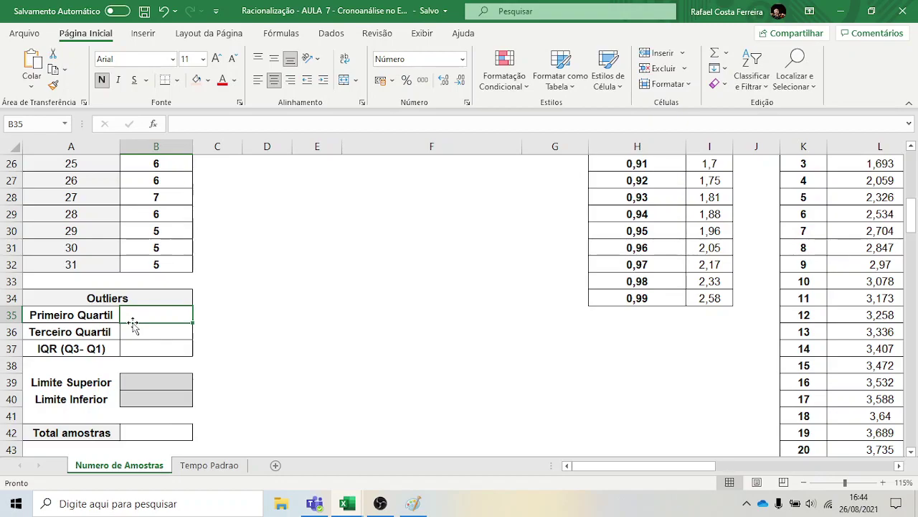
type("quar")
key("BackSpace")
key("BackSpace")
key("BackSpace")
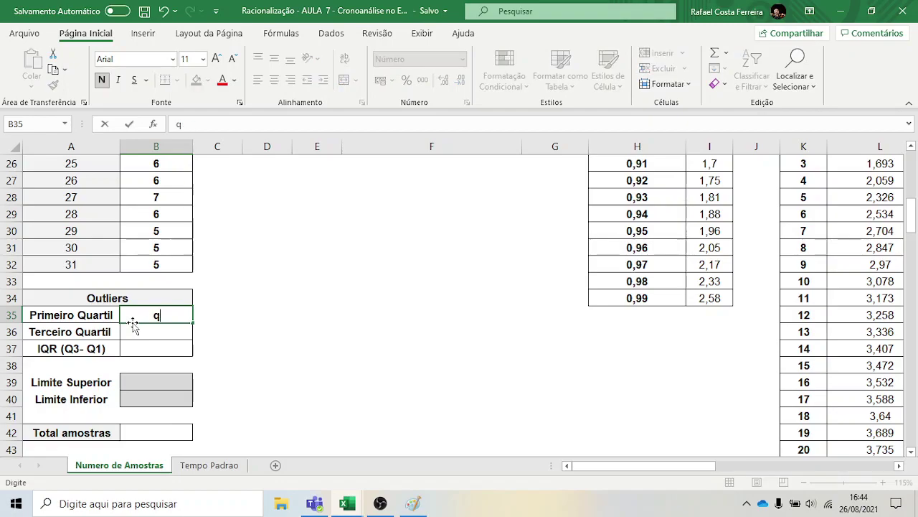
type("=quar")
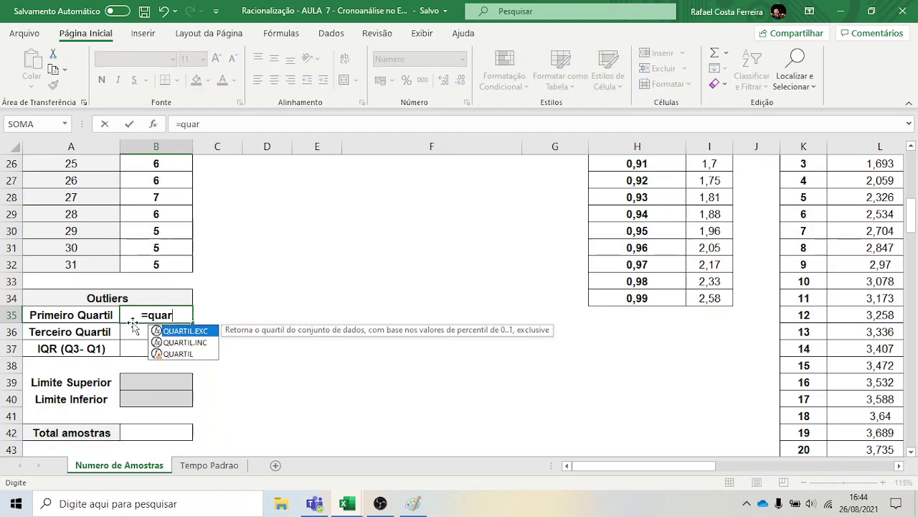
left_click(207, 343)
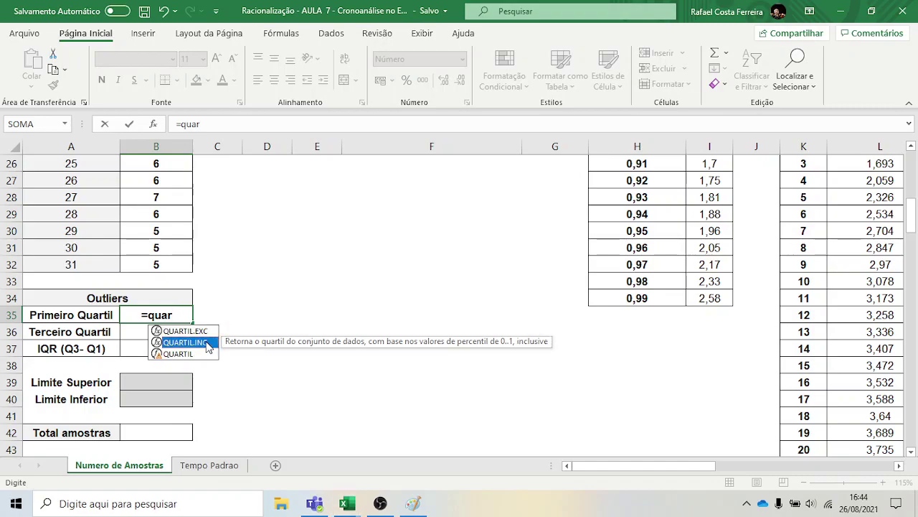
double_click(207, 343)
scroll(243, 302, "up", 1)
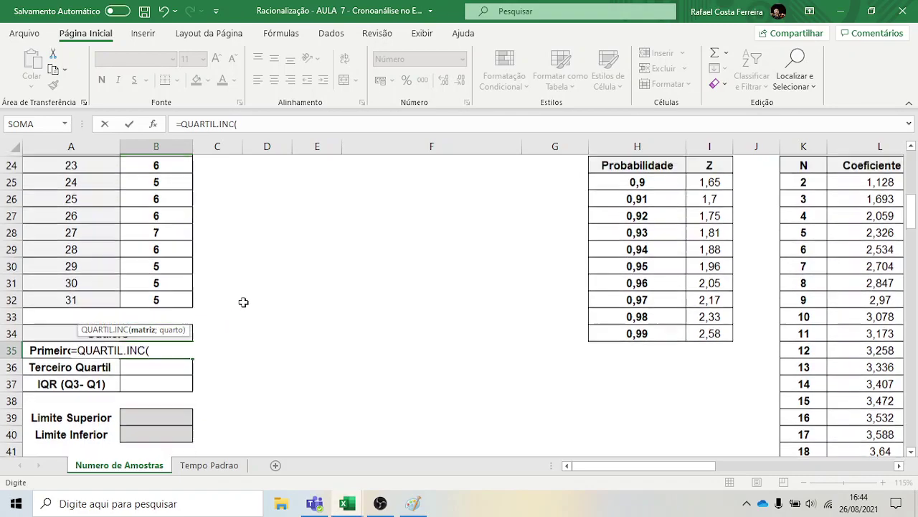
scroll(243, 302, "up", 8)
left_click_drag(163, 180, 180, 424)
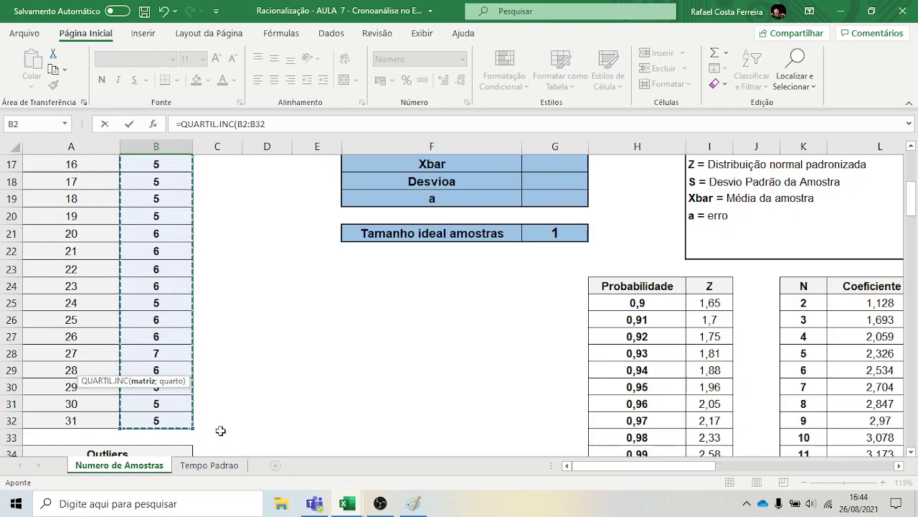
scroll(219, 423, "down", 2)
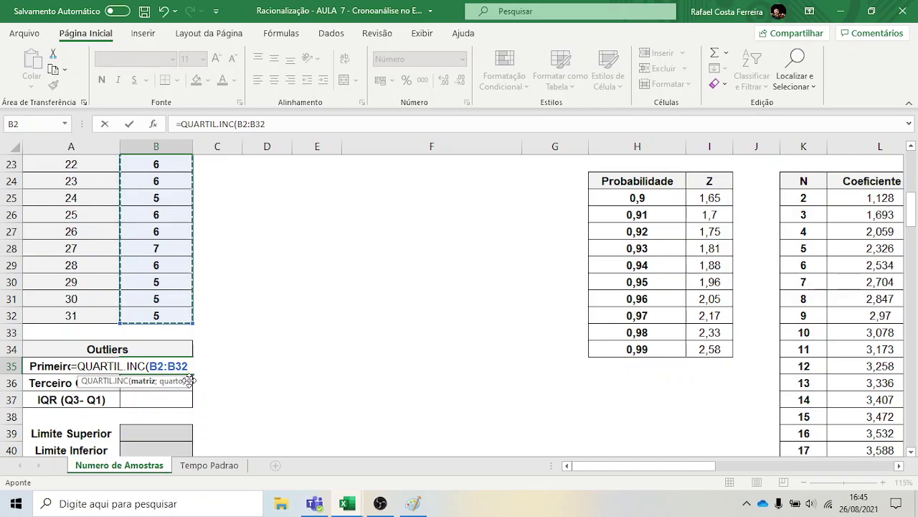
type(";1")
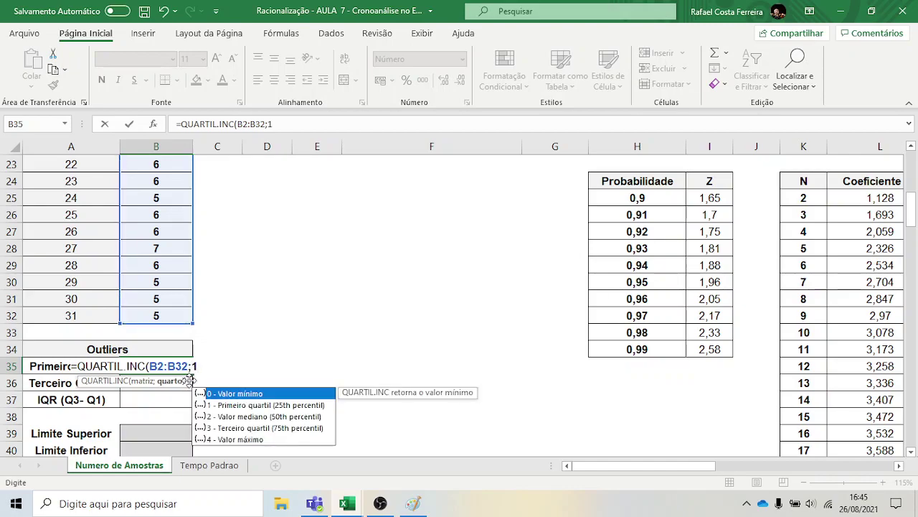
type(")")
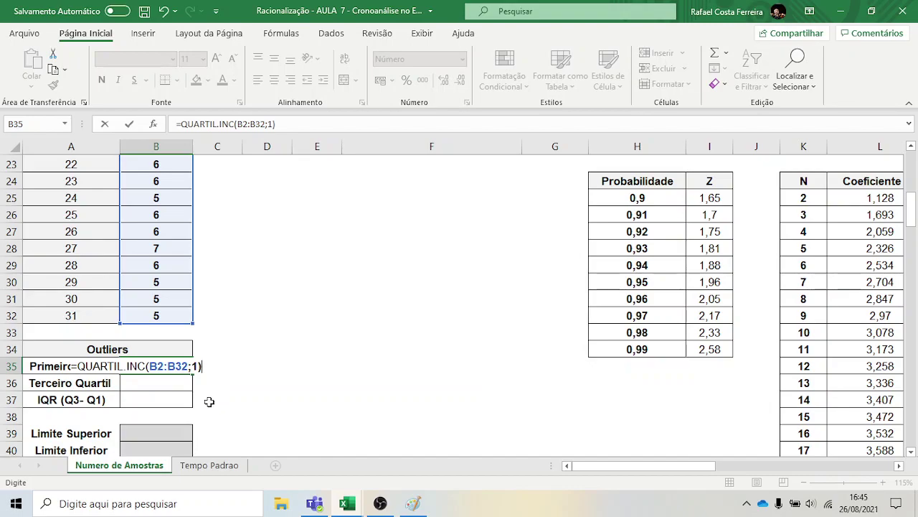
key("Return")
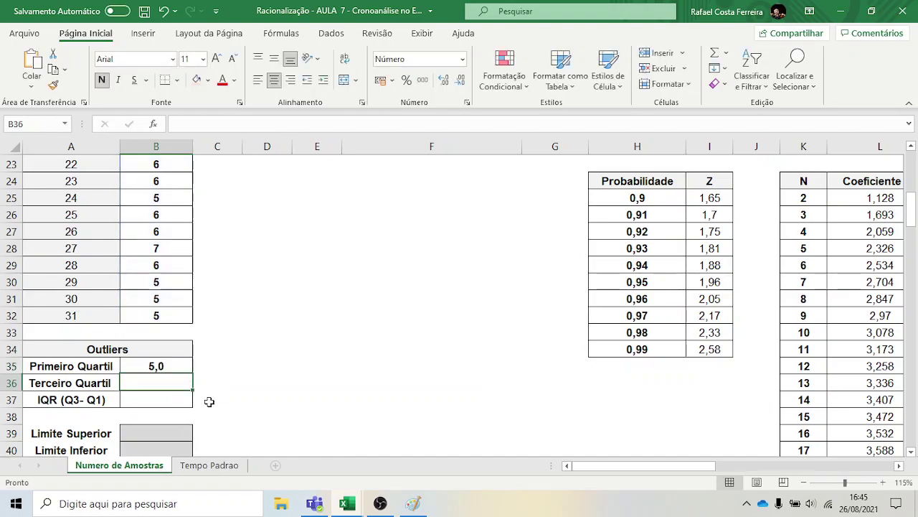
Enter =QUARTIL.INC(B2:B32;3) in B36 for a third quartile of 6,0
scroll(207, 402, "up", 1, "ctrl")
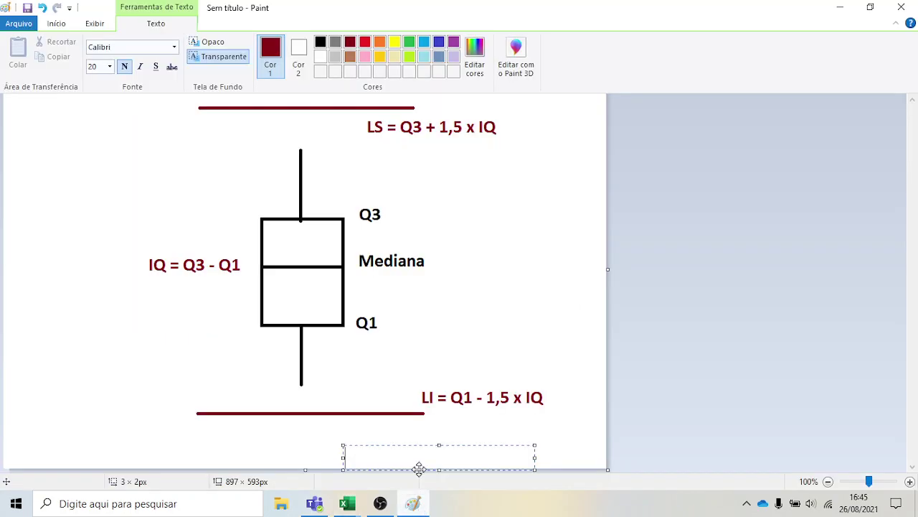
left_click(412, 503)
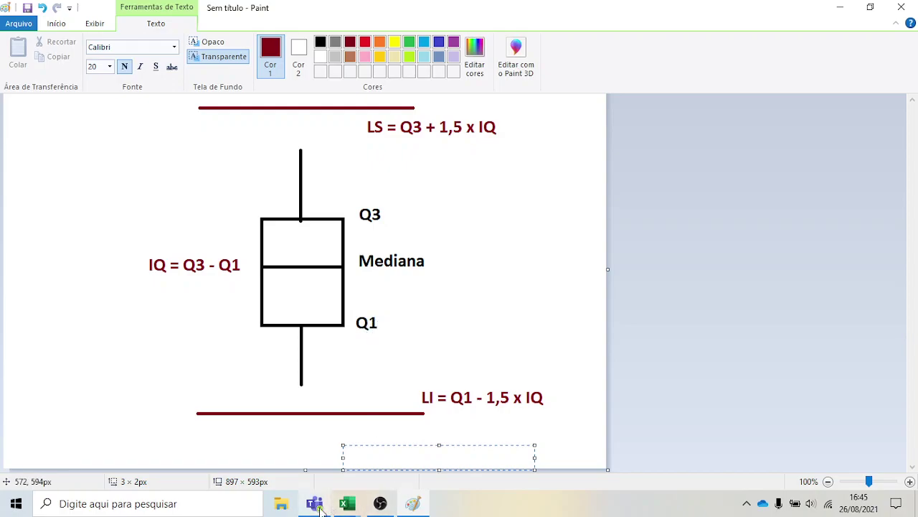
mouse_move(348, 503)
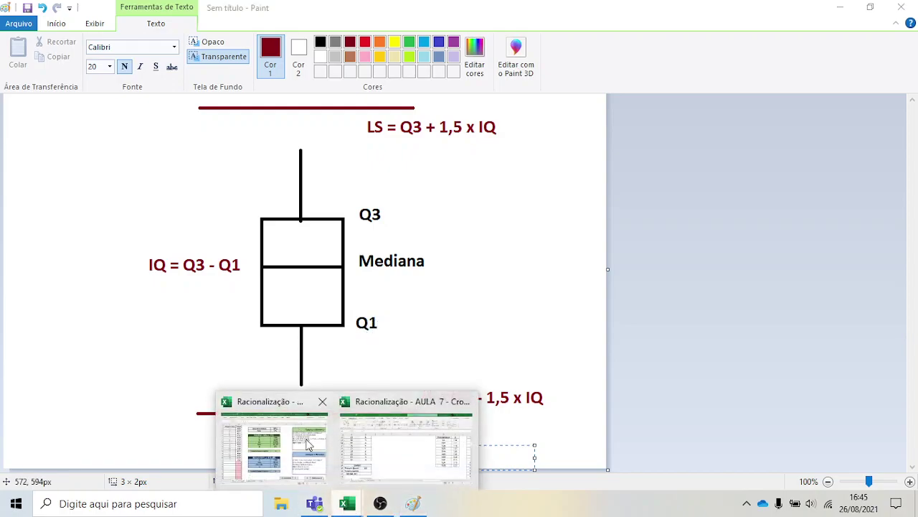
left_click(436, 458)
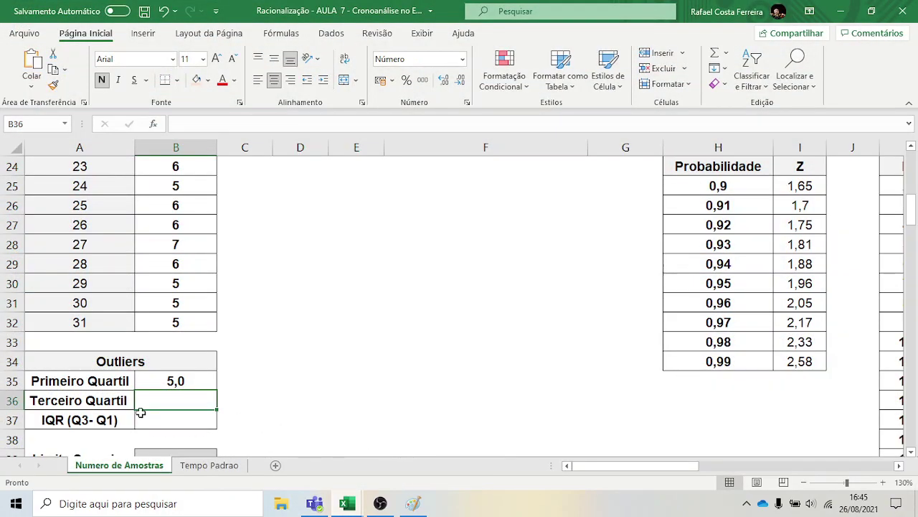
type("=")
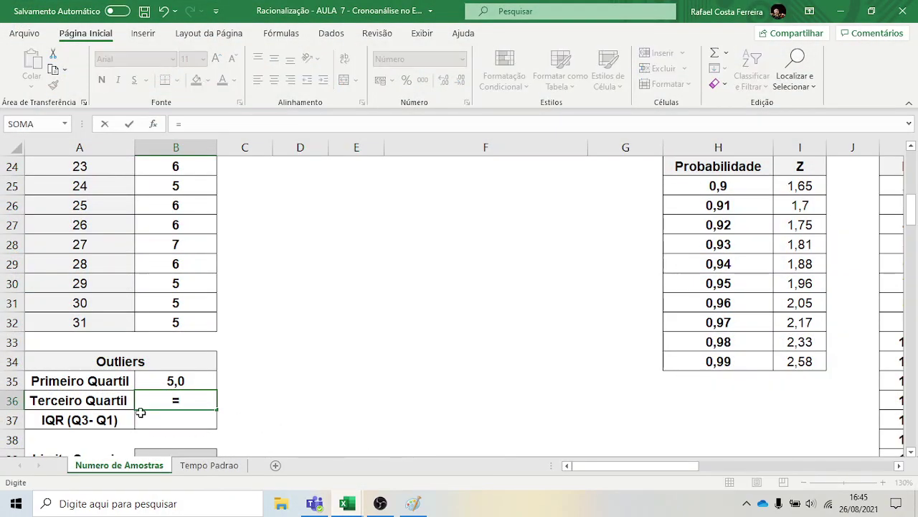
type("qar")
key("BackSpace")
key("BackSpace")
type("ua")
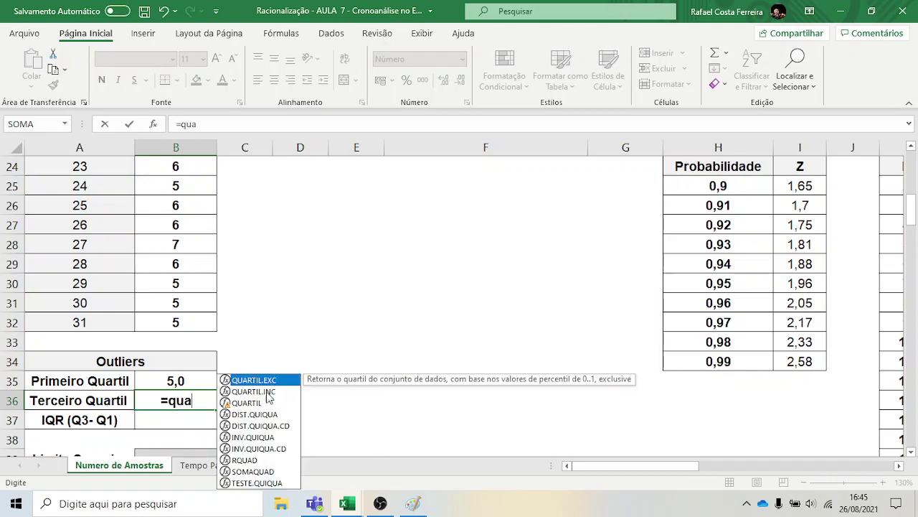
double_click(266, 391)
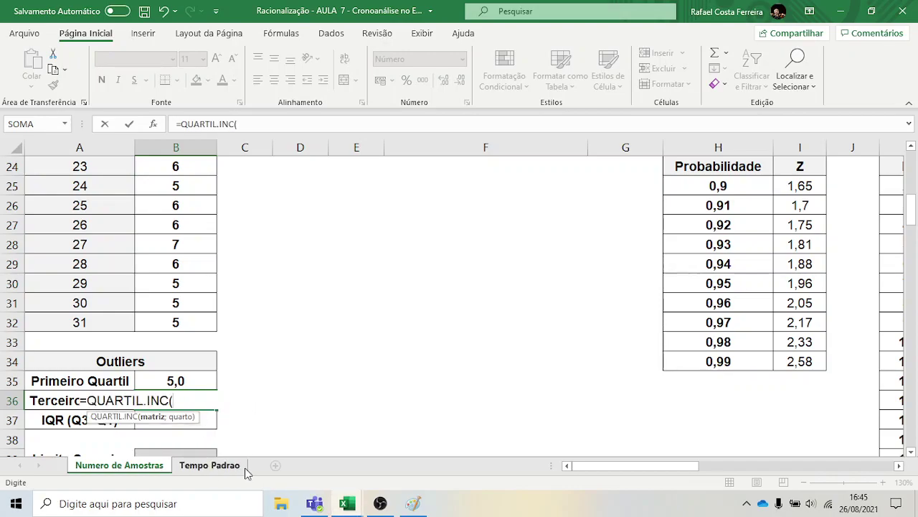
scroll(169, 301, "up", 8)
left_click_drag(179, 184, 231, 453)
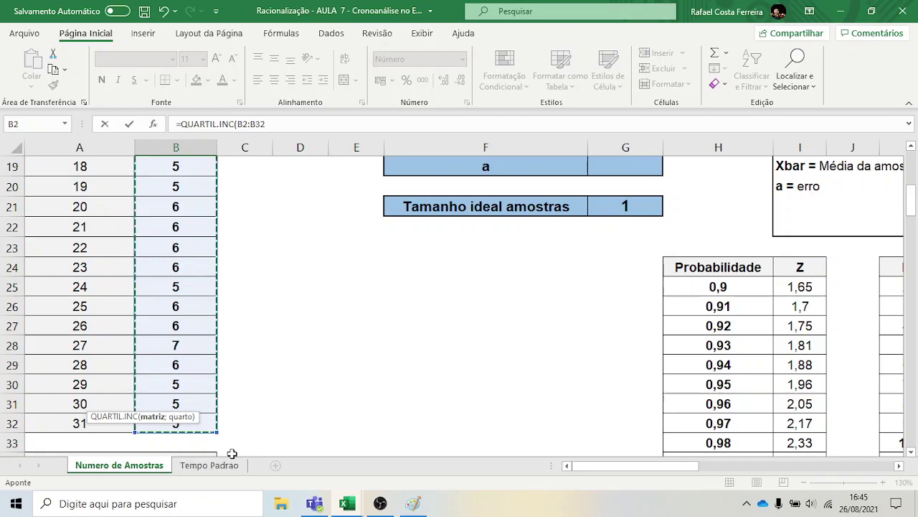
scroll(231, 438, "down", 4)
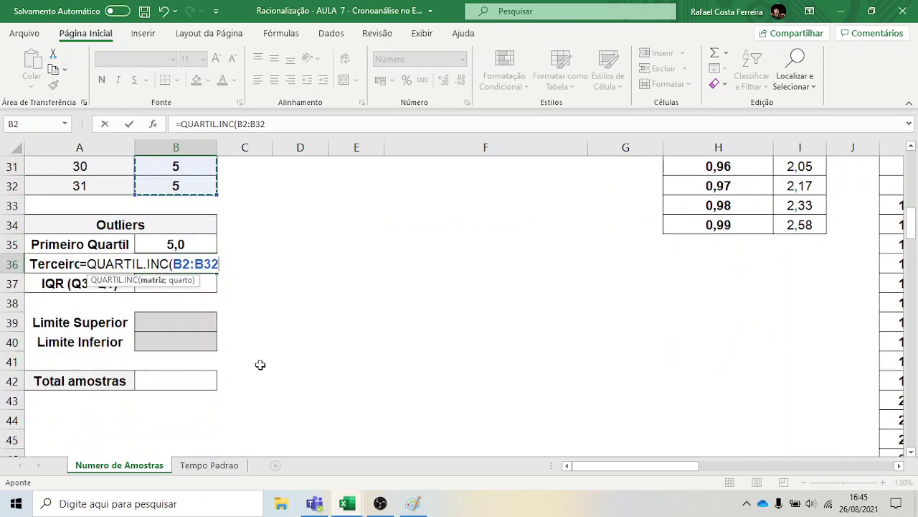
type(";")
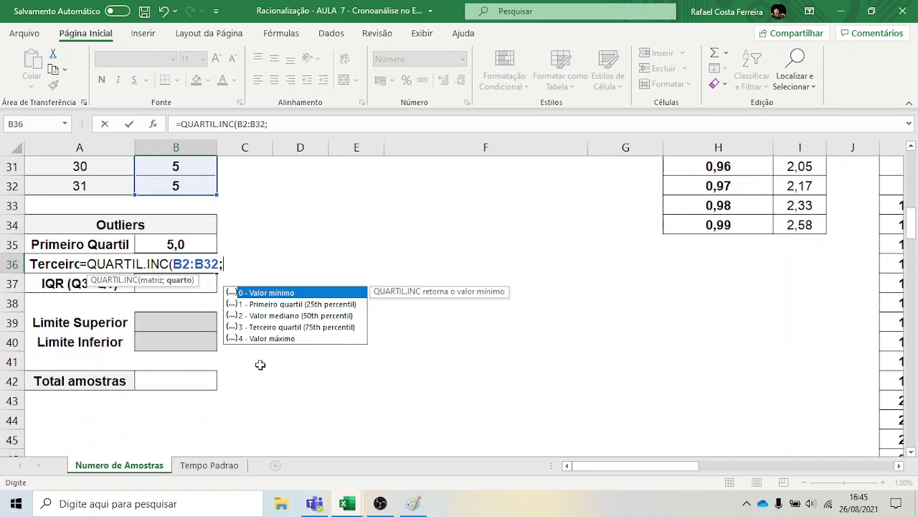
type("3)")
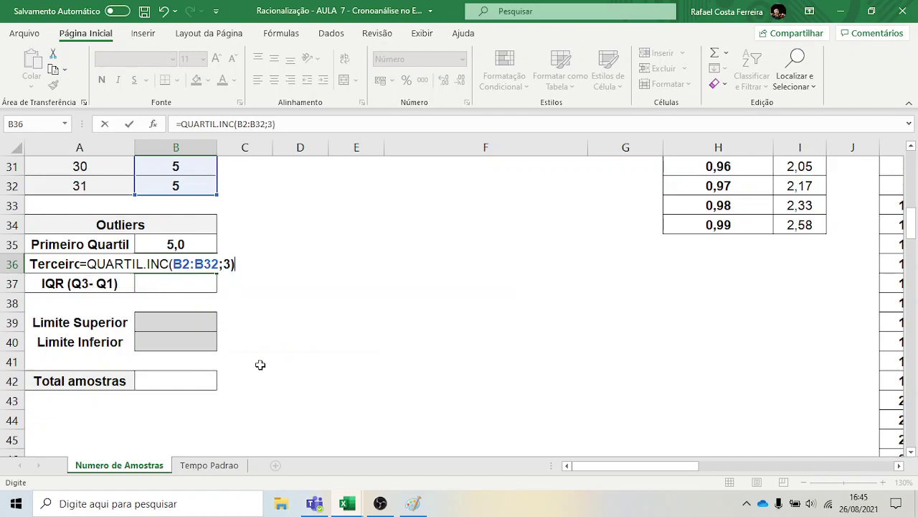
key("Return")
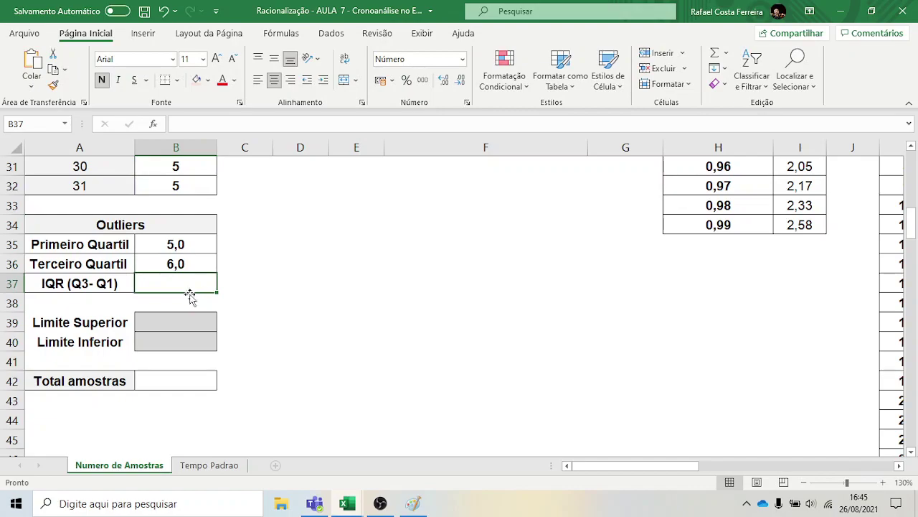
Enter the IQR formula =B36-B35 in B37, giving 1,0
type("=")
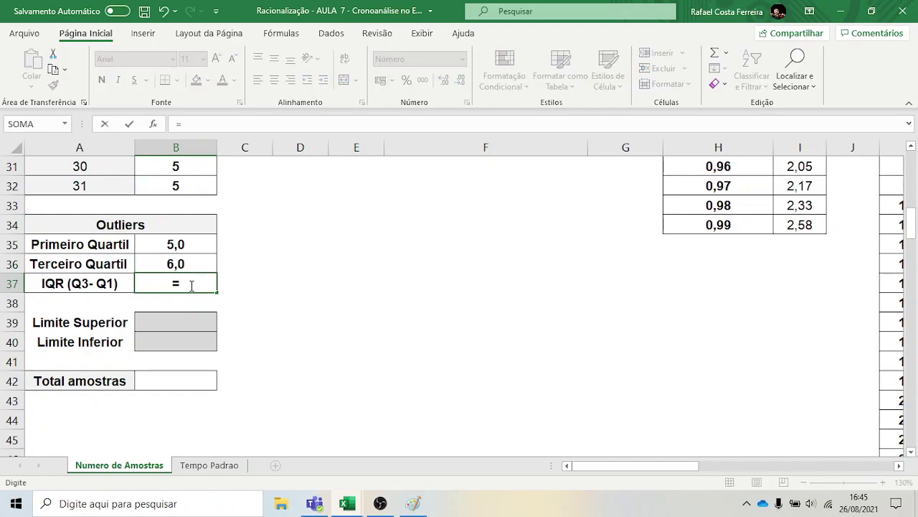
left_click(194, 258)
type("-")
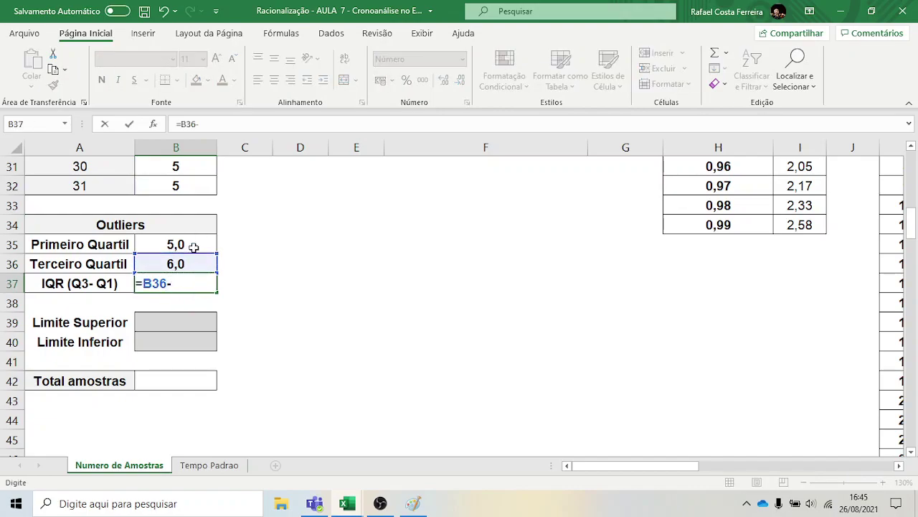
left_click(194, 247)
key("Return")
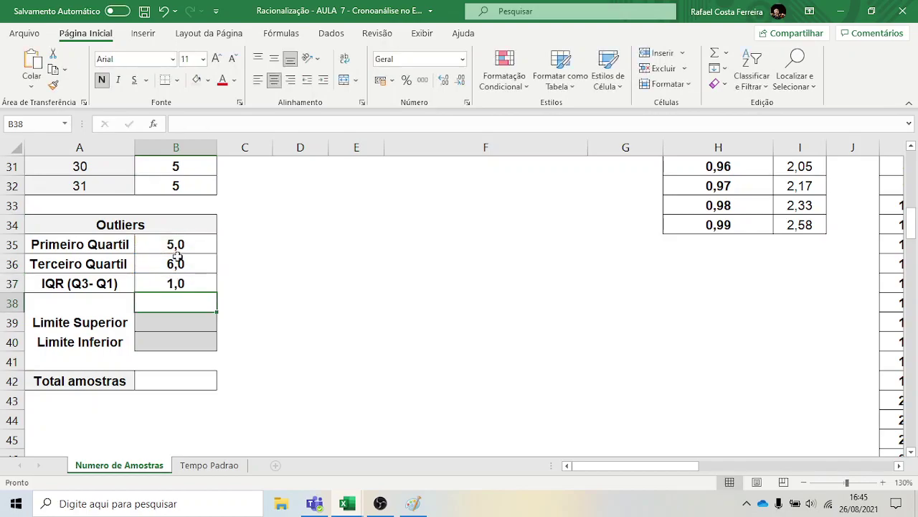
left_click(193, 286)
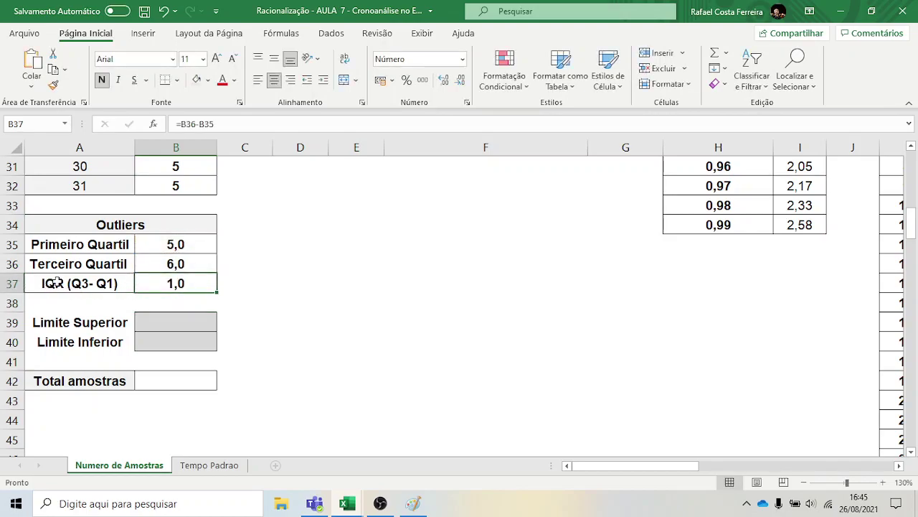
left_click(53, 283)
Rename the IQR label in A37 to IQ
double_click(64, 283)
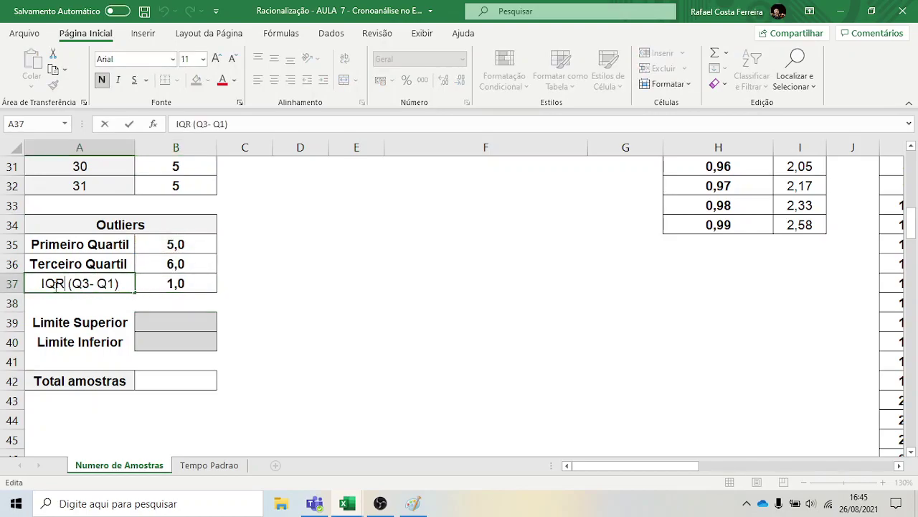
key("BackSpace")
left_click(285, 324)
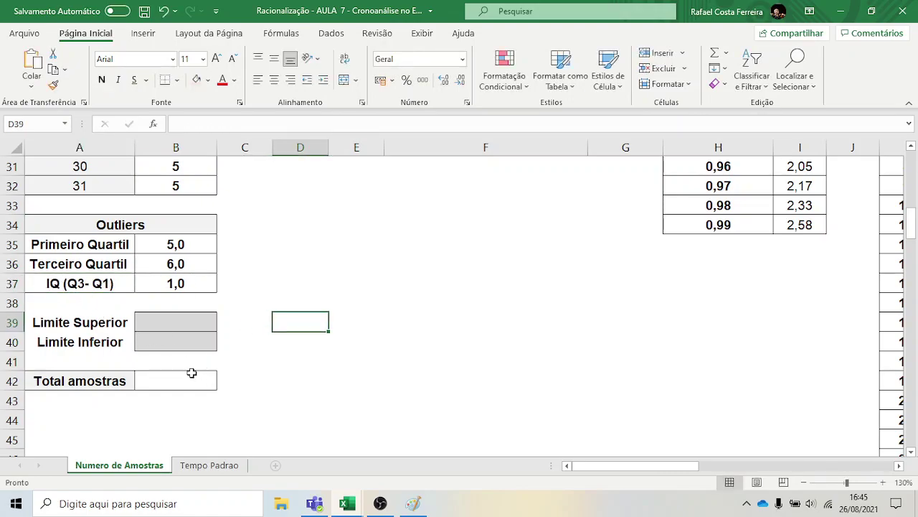
Enter =B36+1,5*B37 in the Limite Superior cell B39, giving 7,50
left_click(188, 329)
type("=")
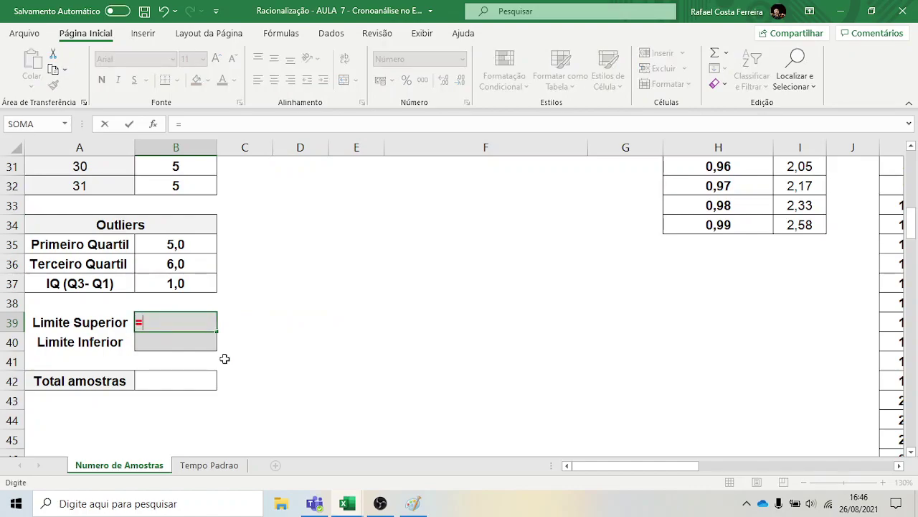
left_click(167, 264)
type("+ 1")
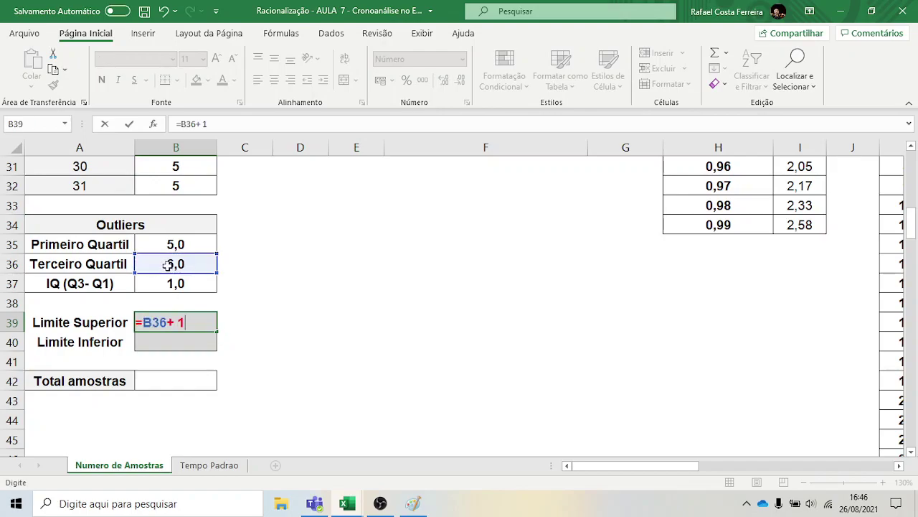
type(",5 x")
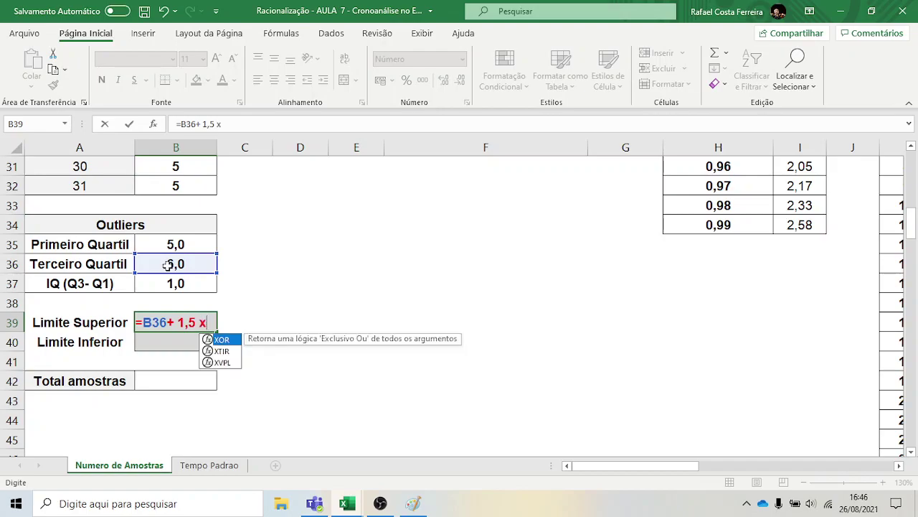
key("BackSpace")
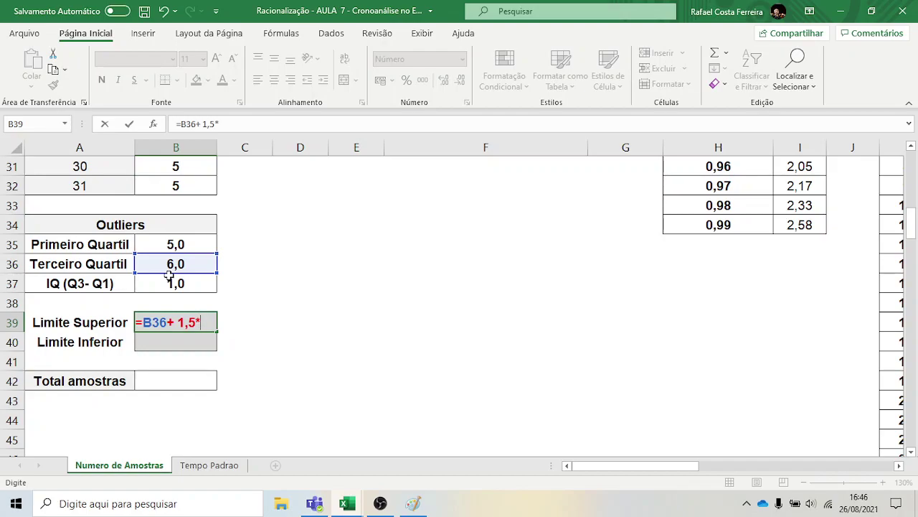
type("*")
left_click(180, 284)
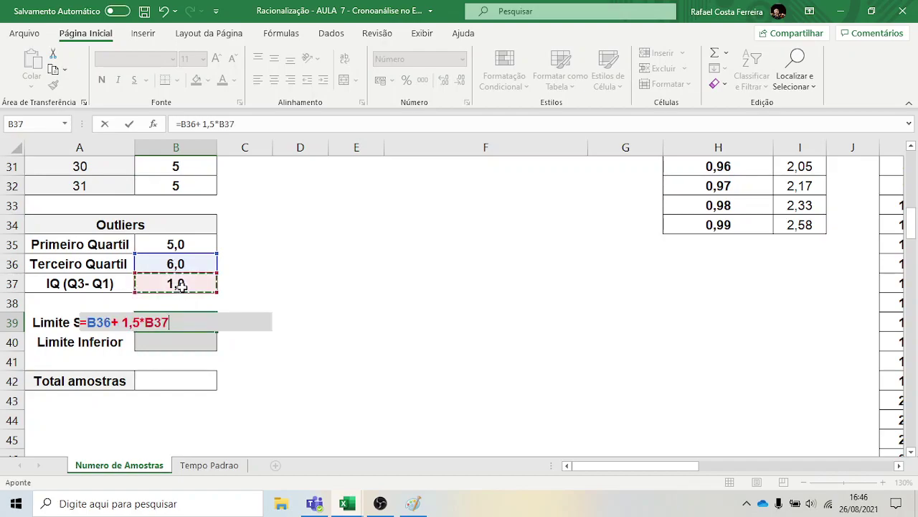
key("Return")
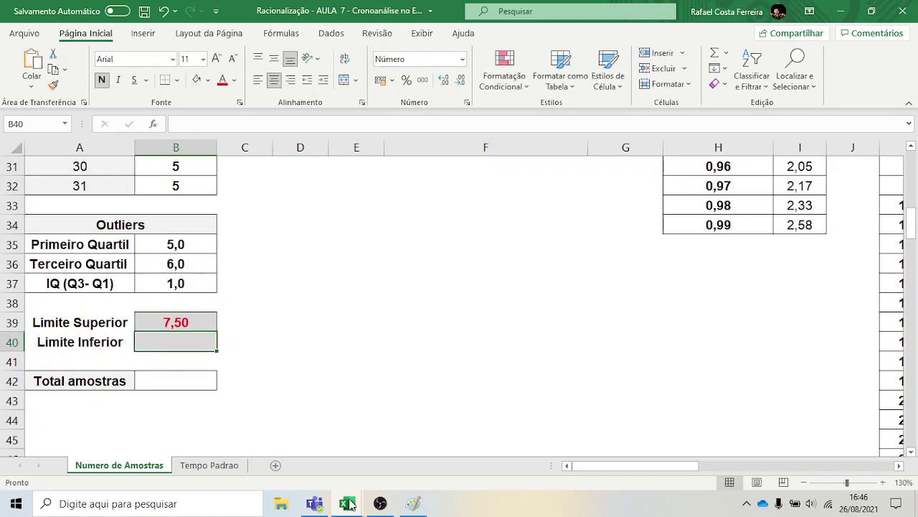
Check the box-plot lower-limit formula in Paint, then return to Excel and edit cell B40
left_click(415, 504)
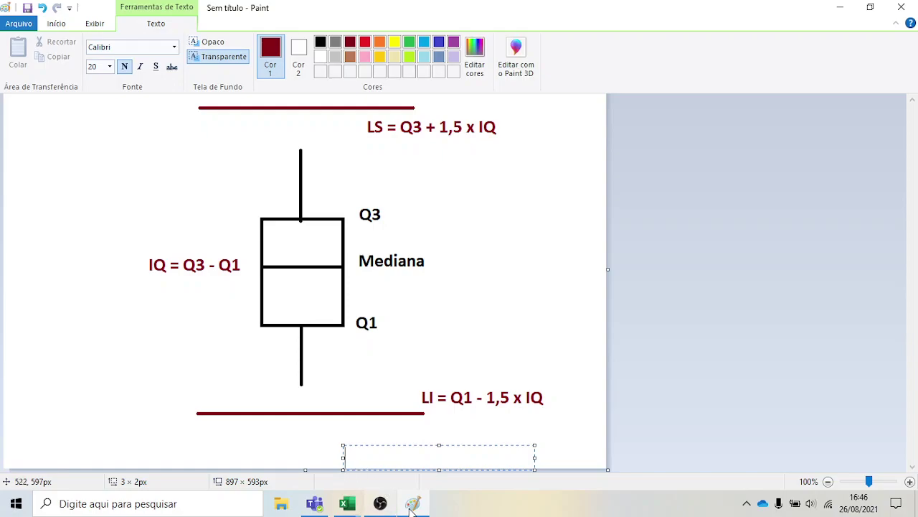
left_click(347, 503)
double_click(147, 342)
Enter =B35-1,5*B37 in B40 so Limite Inferior shows 3,50
type("=")
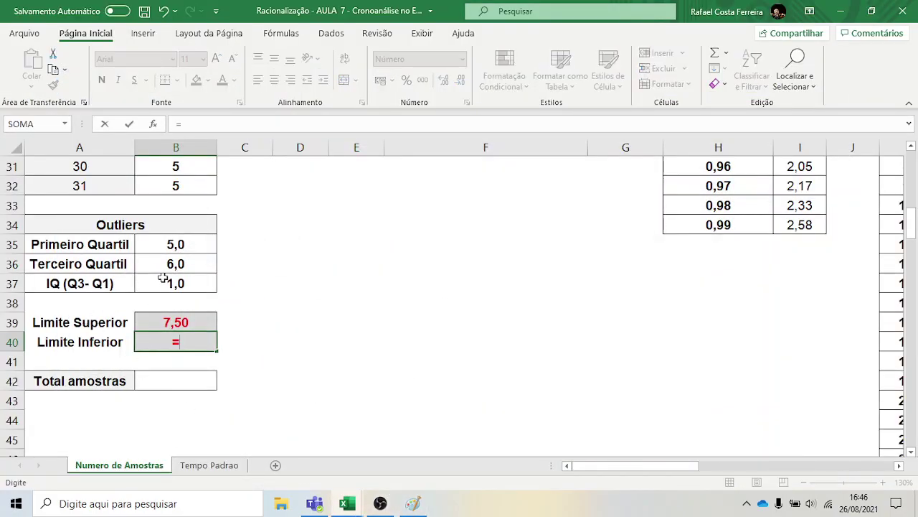
left_click(164, 247)
type("- 1,5")
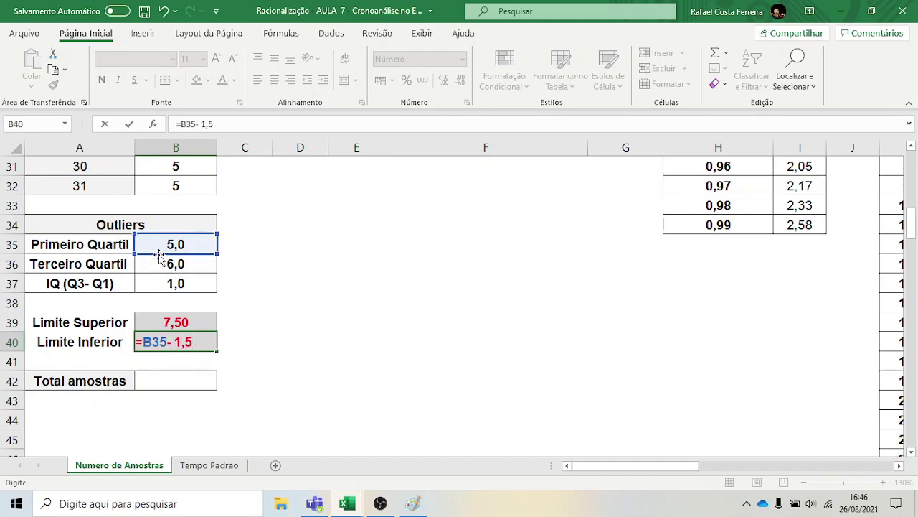
type("*")
left_click(179, 284)
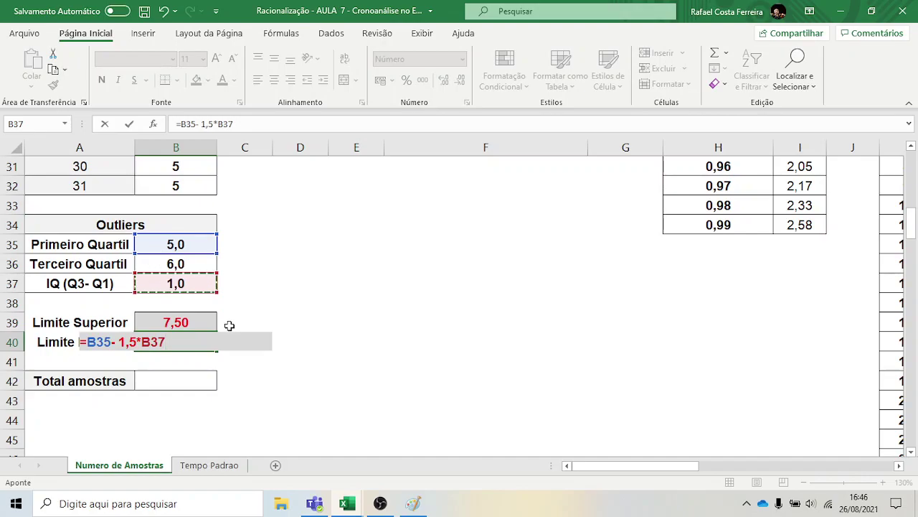
key("Return")
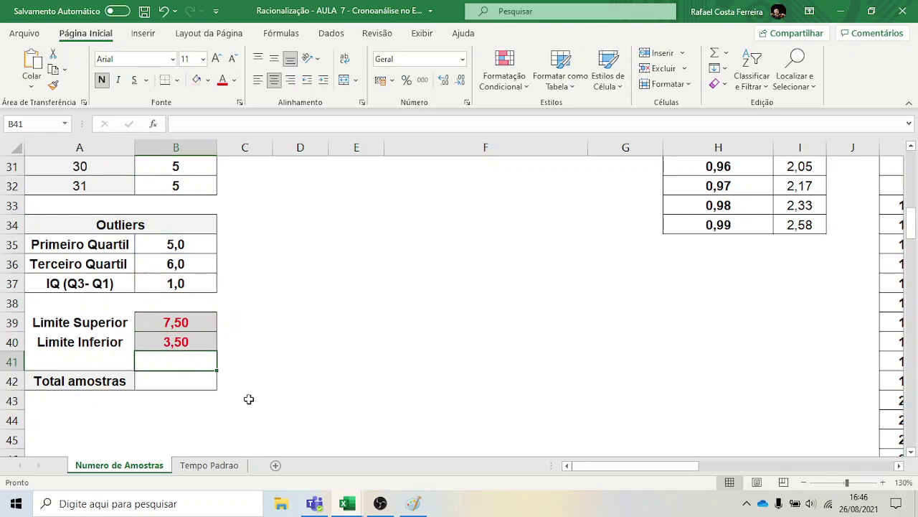
scroll(234, 351, "up", 10)
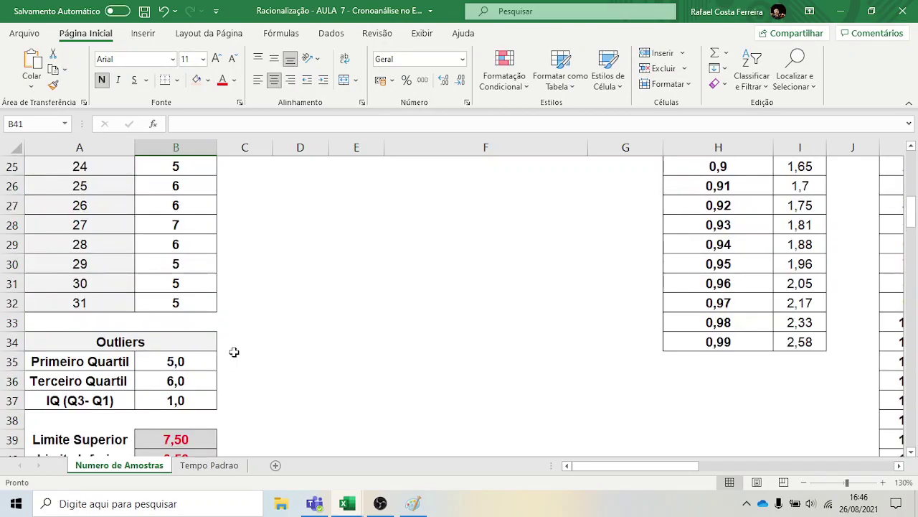
Highlight B2:B32 values greater than $B$39 with light red fill and dark red text
left_click_drag(184, 185, 207, 424)
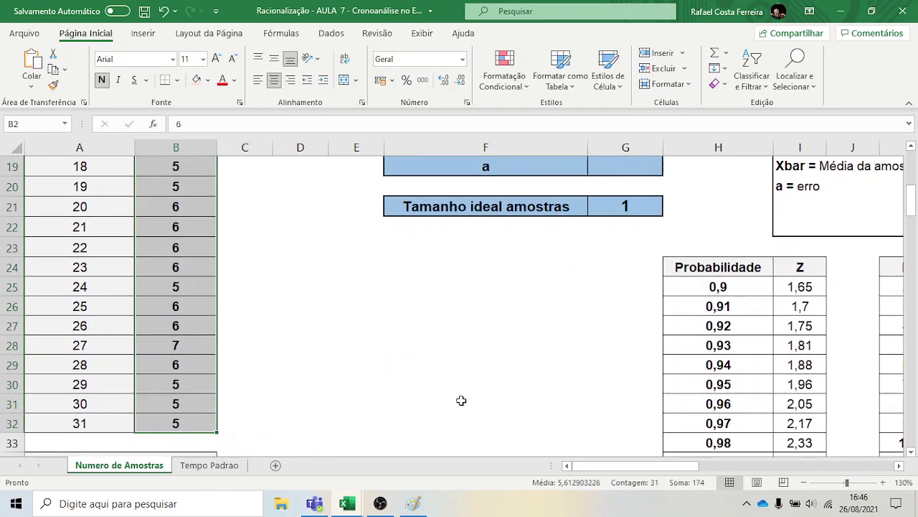
left_click(515, 72)
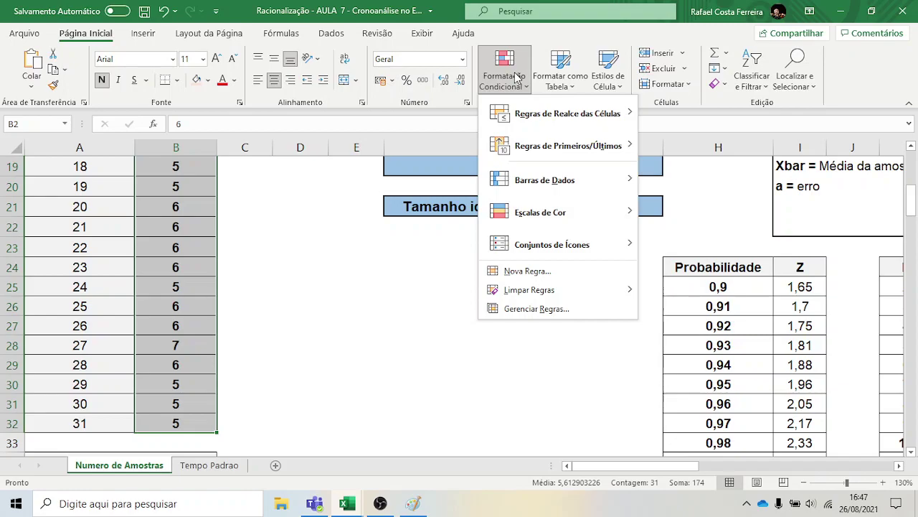
mouse_move(567, 116)
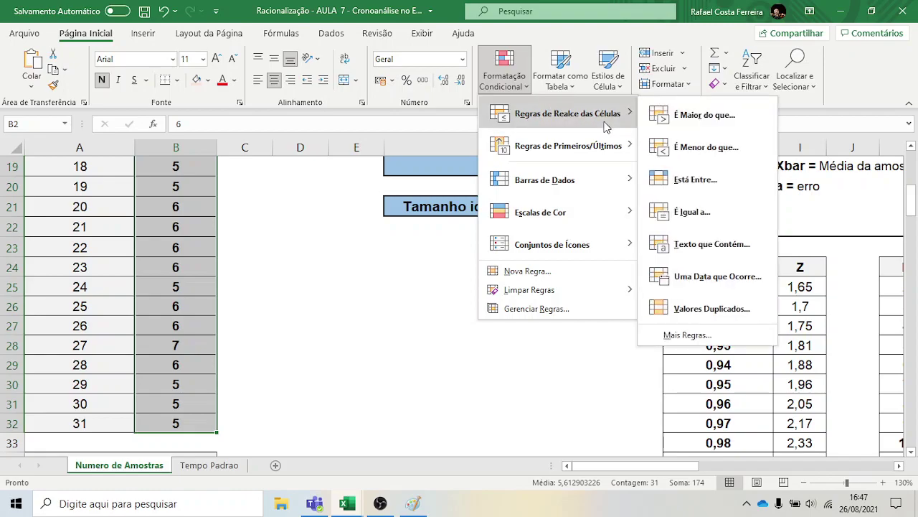
left_click(705, 115)
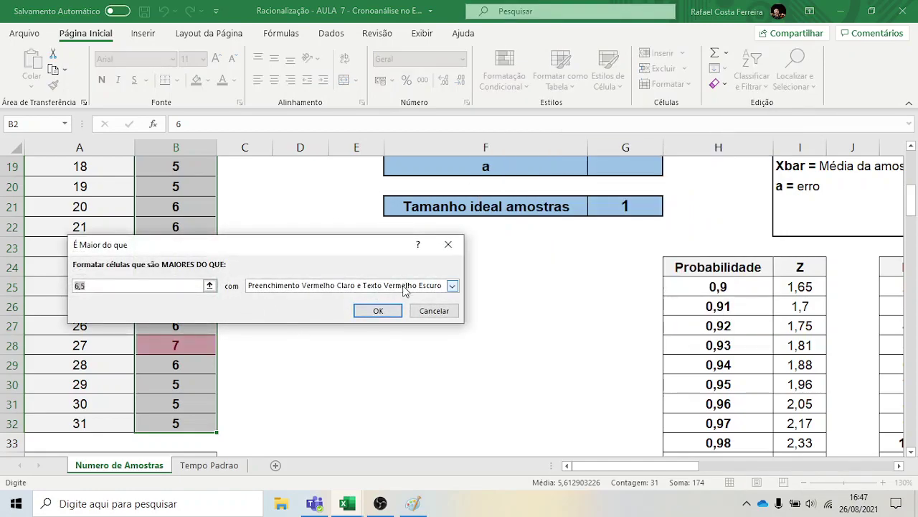
left_click(211, 286)
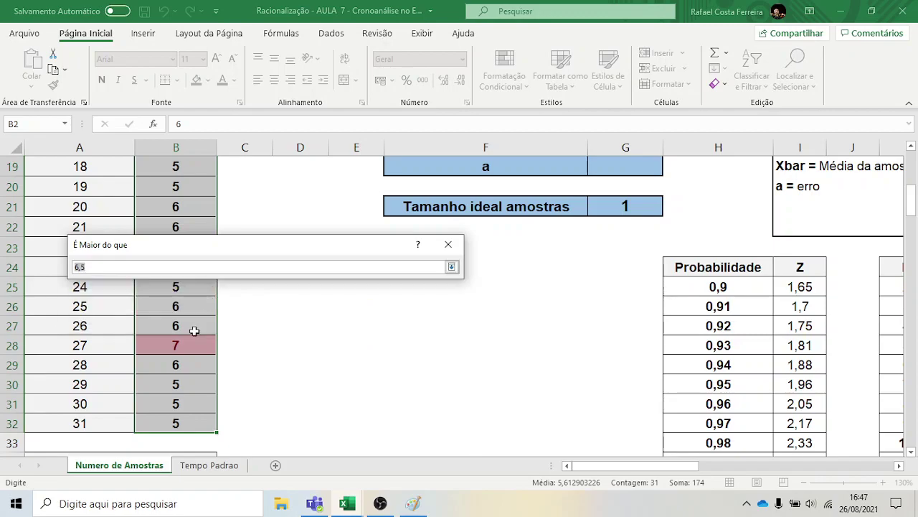
scroll(193, 331, "down", 4)
left_click(173, 321)
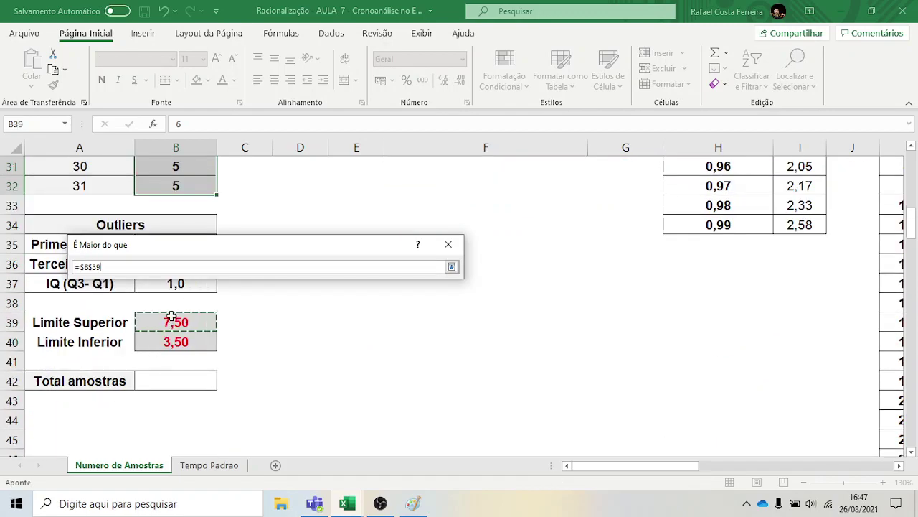
key("Return")
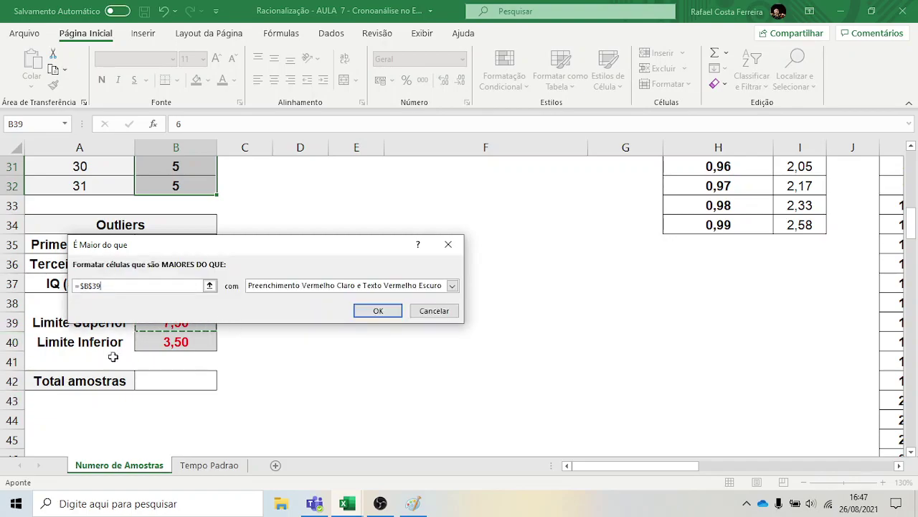
scroll(205, 371, "up", 1)
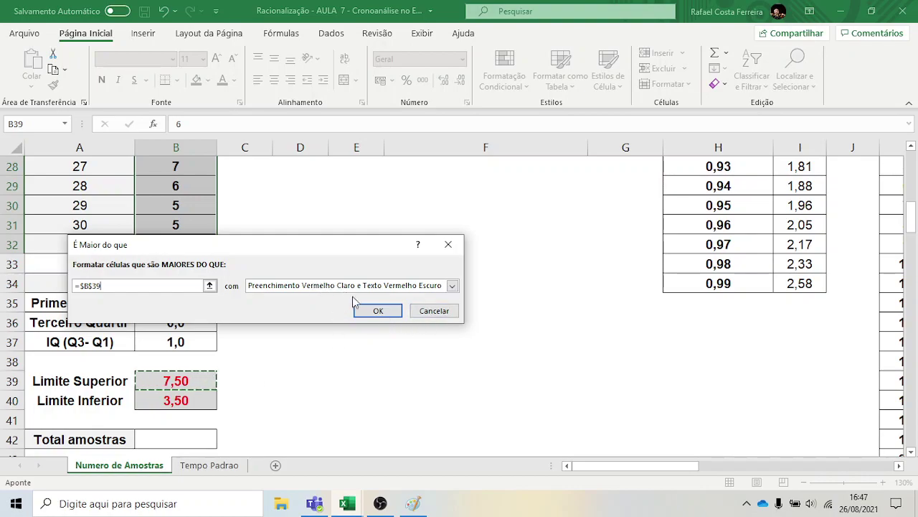
left_click(388, 313)
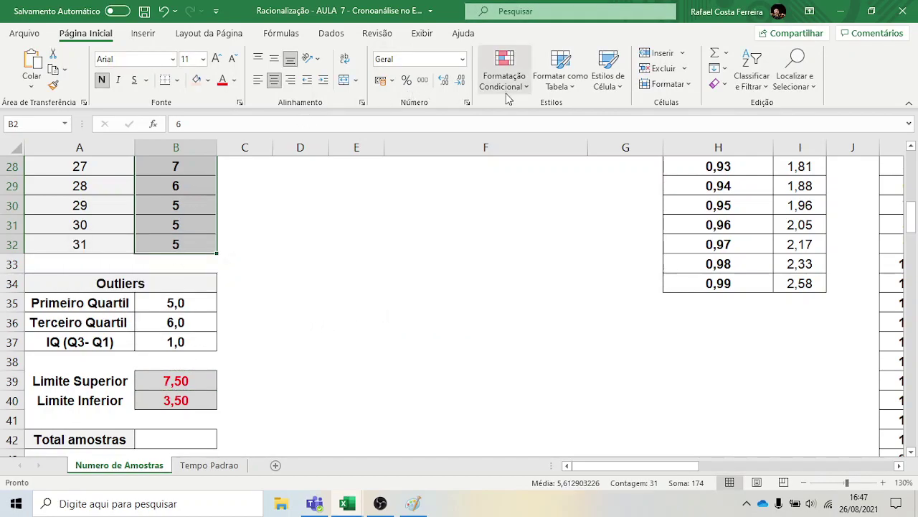
Add a second rule flagging B2:B32 values less than $B$40 in light red with dark red text
scroll(215, 228, "up", 9)
left_click_drag(191, 195, 195, 345)
left_click(514, 84)
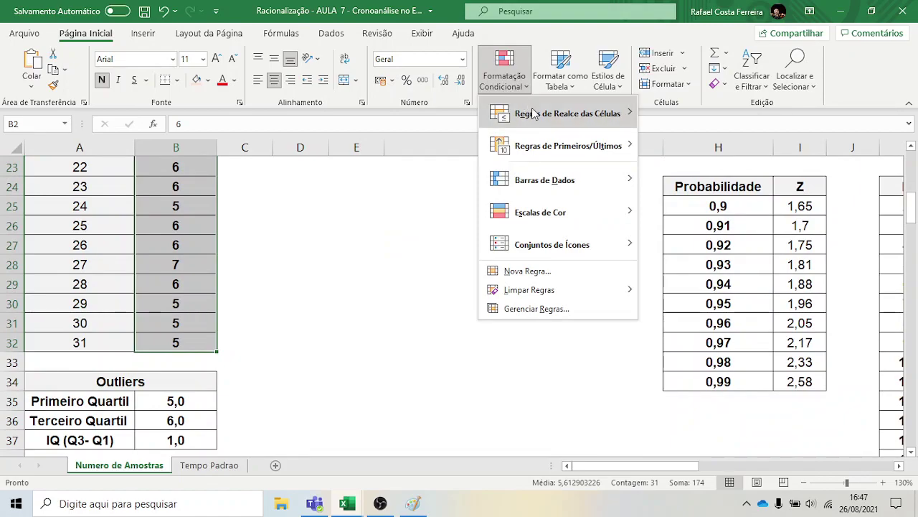
mouse_move(537, 115)
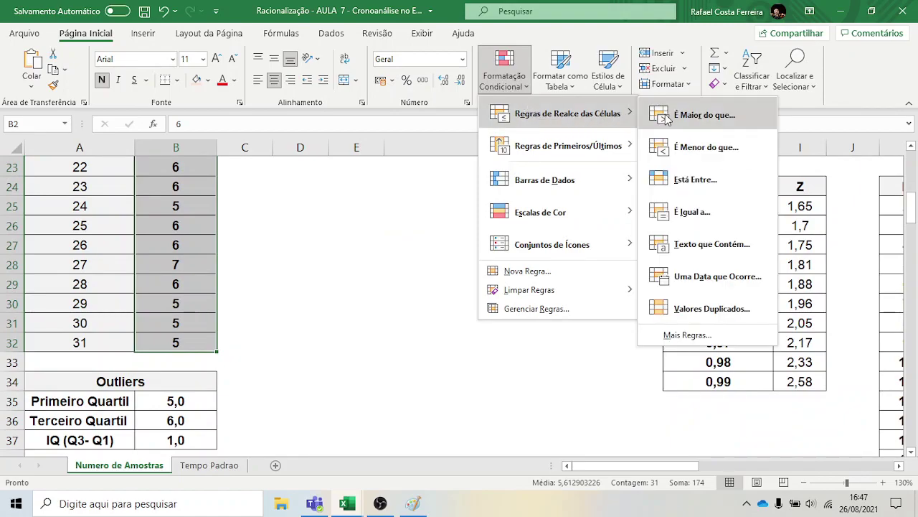
left_click(749, 149)
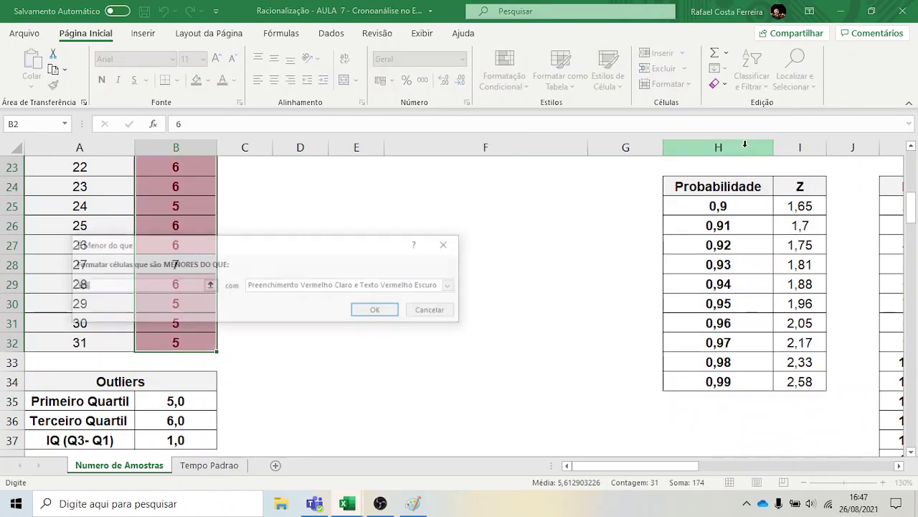
left_click(213, 285)
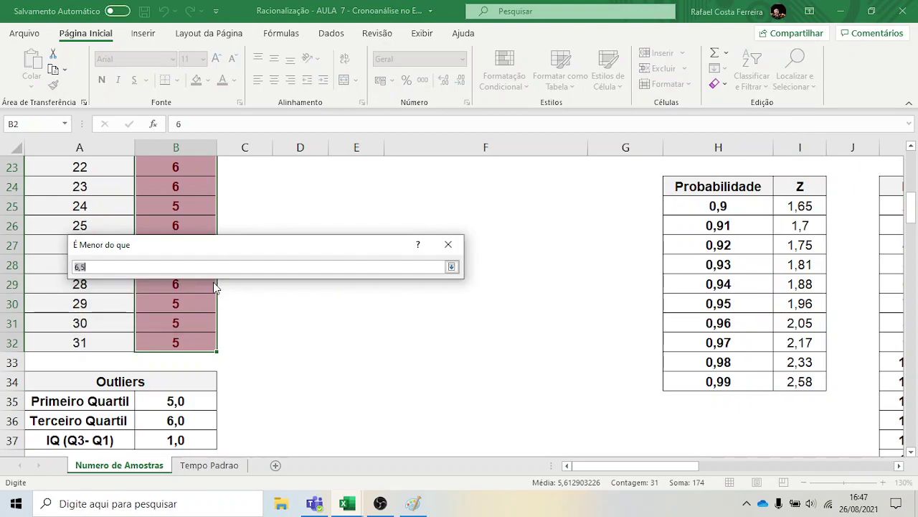
scroll(177, 413, "down", 2)
left_click(175, 302)
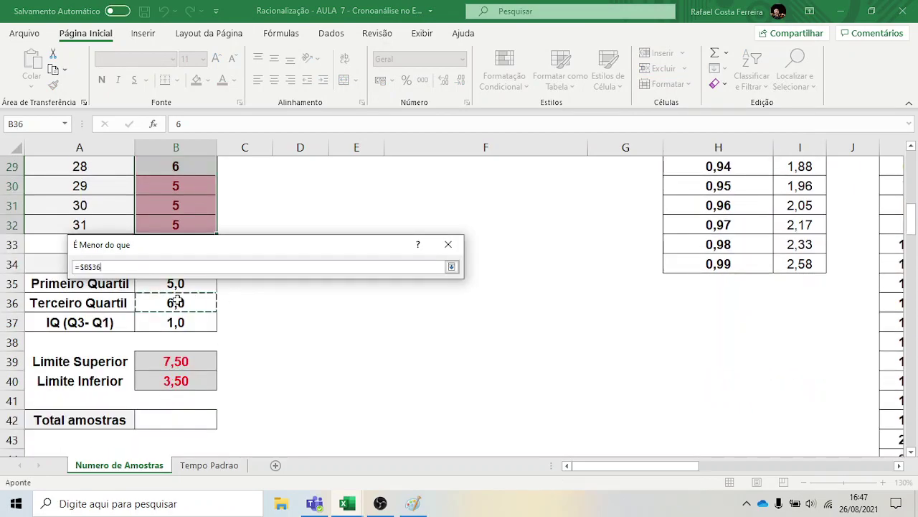
left_click(187, 381)
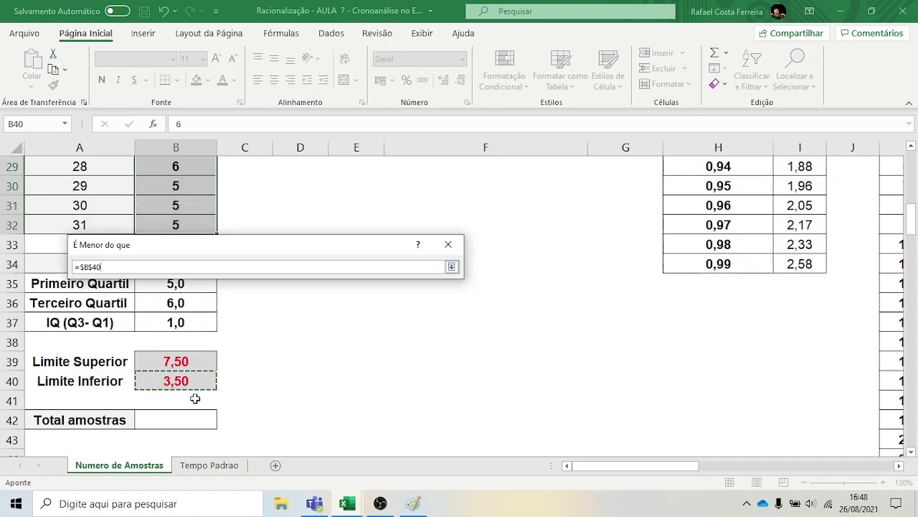
key("Return")
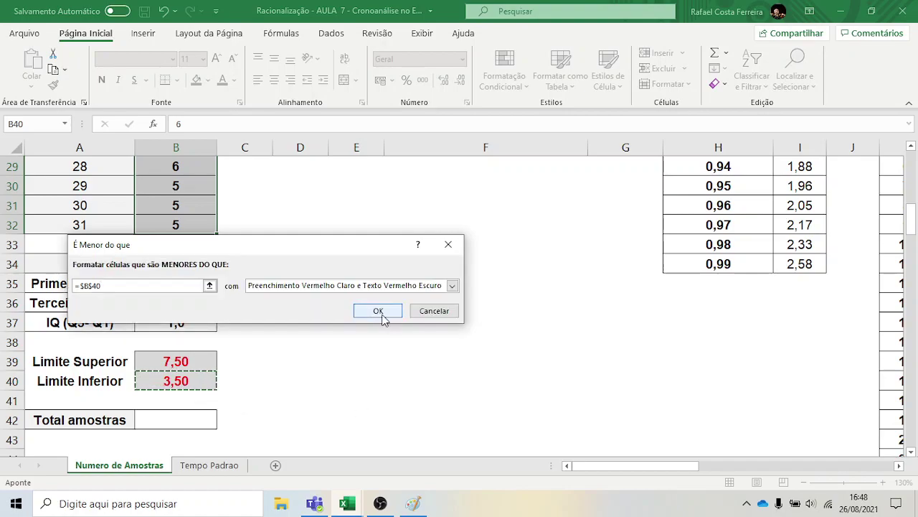
left_click(380, 312)
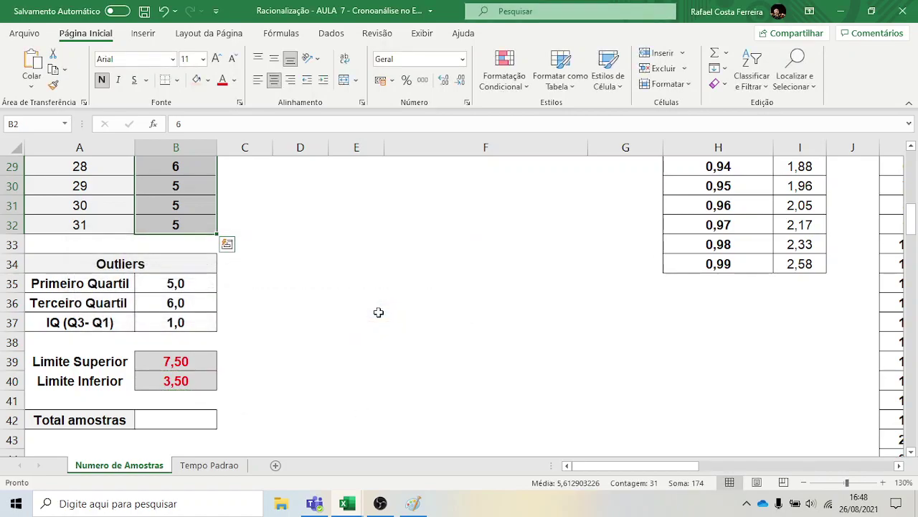
left_click(302, 323)
Clear the outlier value 8 from cell B4, leaving it empty
scroll(204, 287, "up", 6)
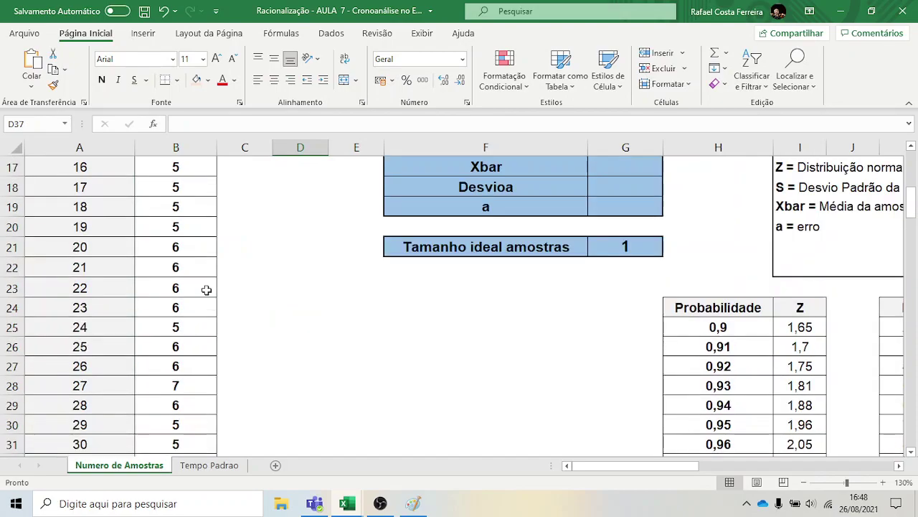
scroll(200, 303, "up", 3)
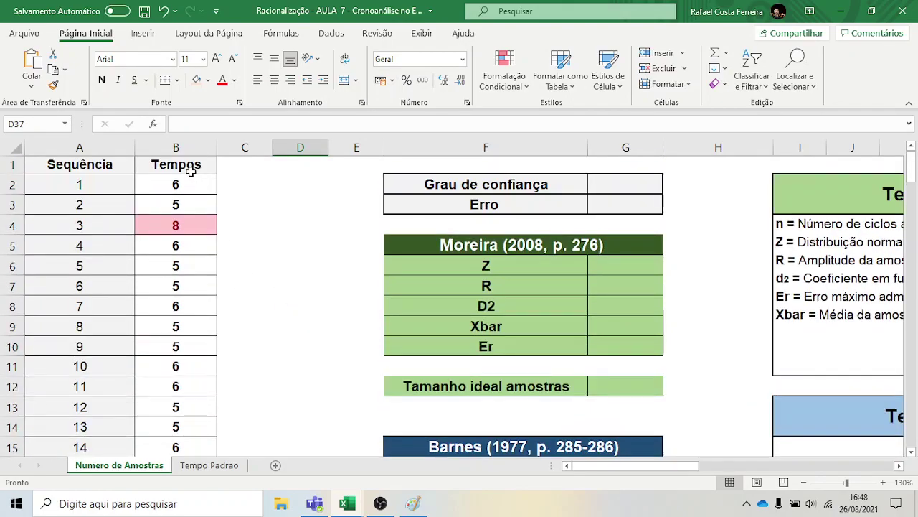
left_click(194, 228)
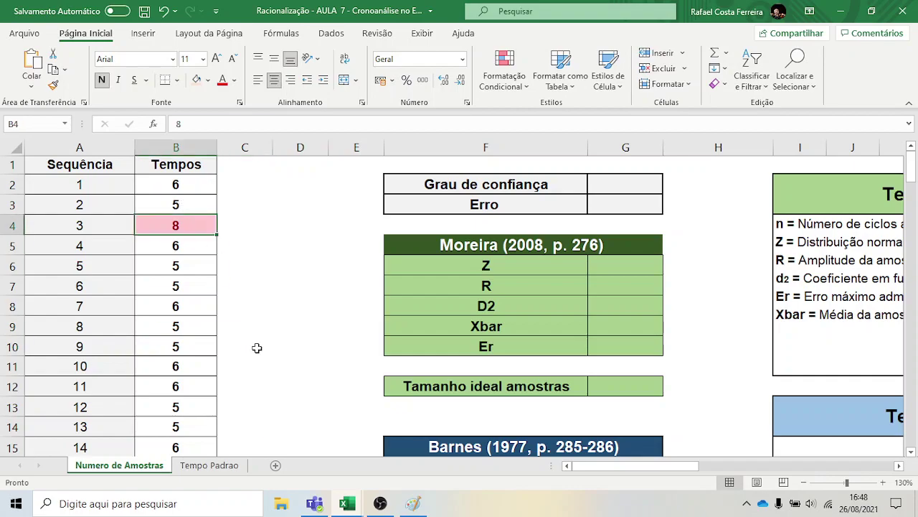
left_click(280, 355)
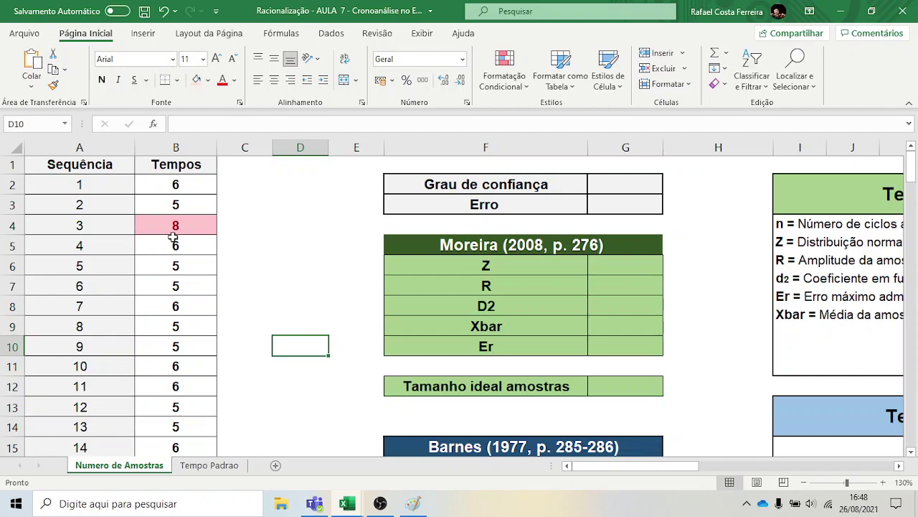
scroll(153, 305, "down", 2)
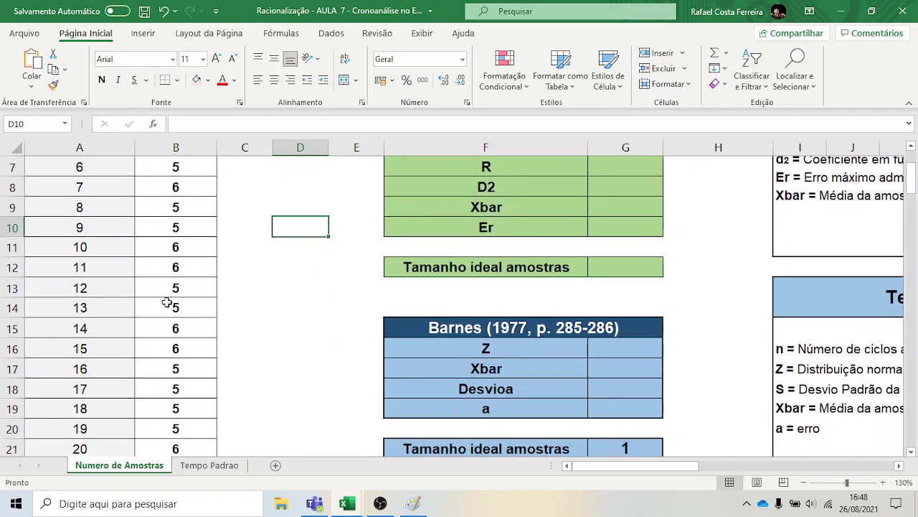
scroll(166, 302, "up", 2)
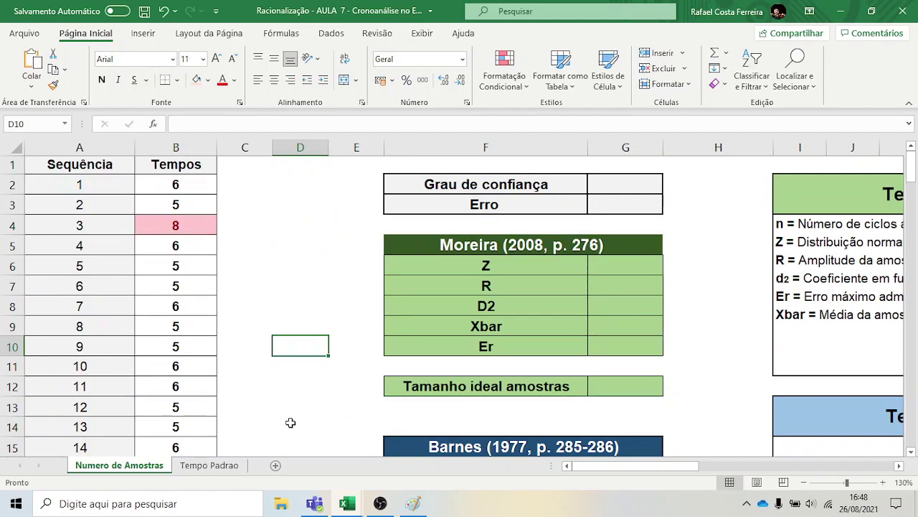
scroll(134, 408, "down", 3)
scroll(258, 388, "down", 7)
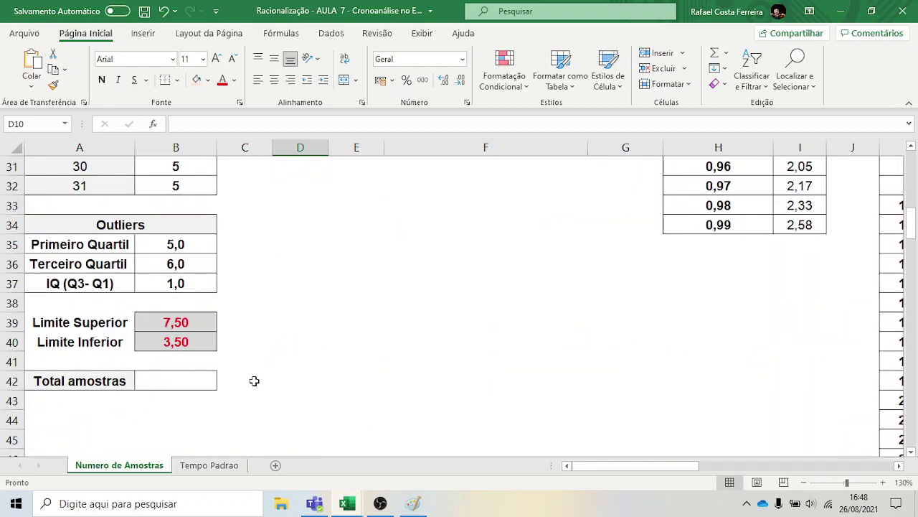
scroll(254, 380, "up", 10)
left_click(177, 227)
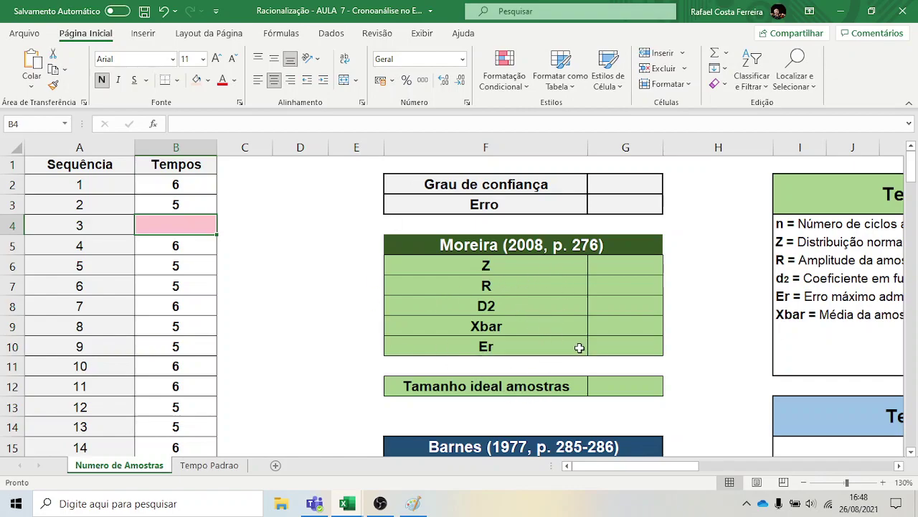
left_click(254, 241)
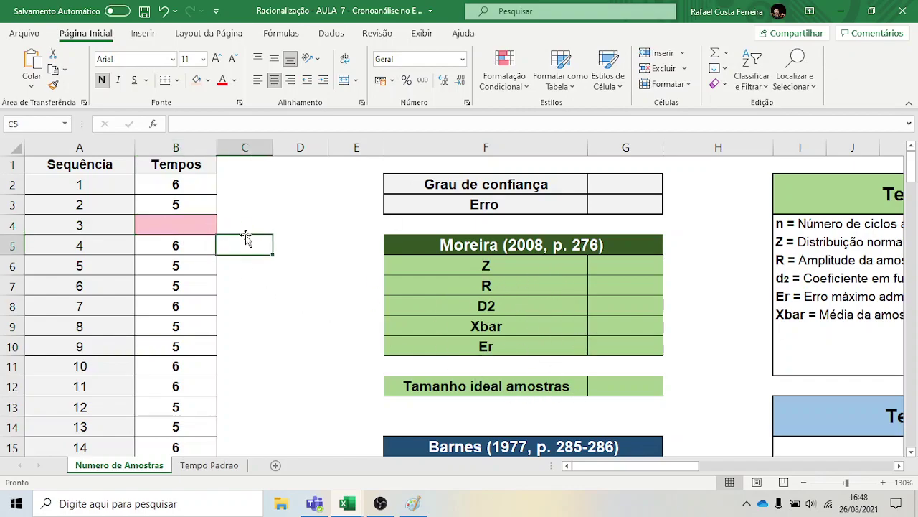
Move down to cell B42 beside Total amostras
scroll(195, 216, "down", 1)
scroll(195, 216, "up", 1)
scroll(197, 220, "down", 5)
scroll(198, 224, "down", 6)
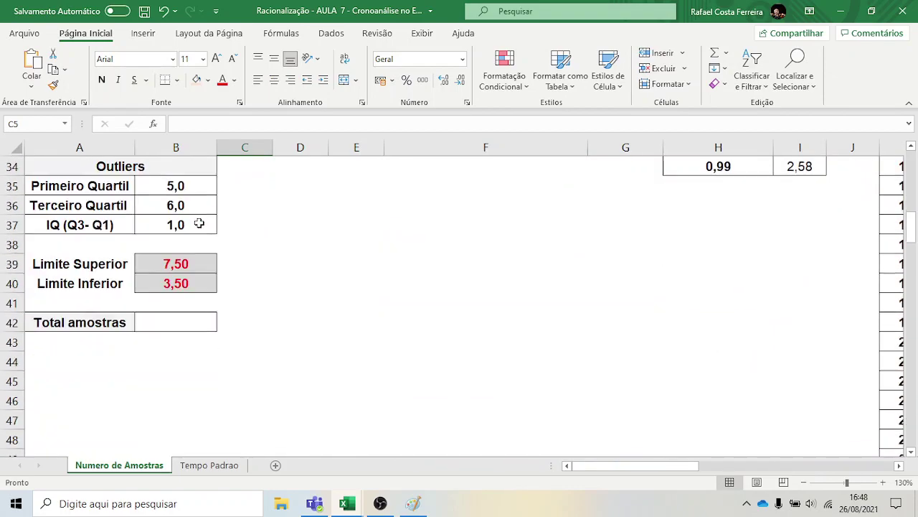
left_click(173, 324)
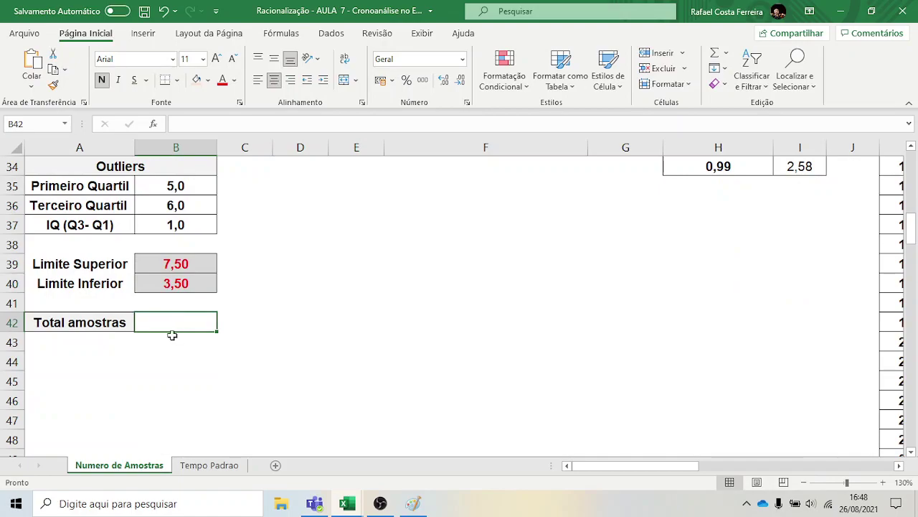
Enter =CONT.NÚM(B2:B32) in B42 so Total amostras shows 30
type("=")
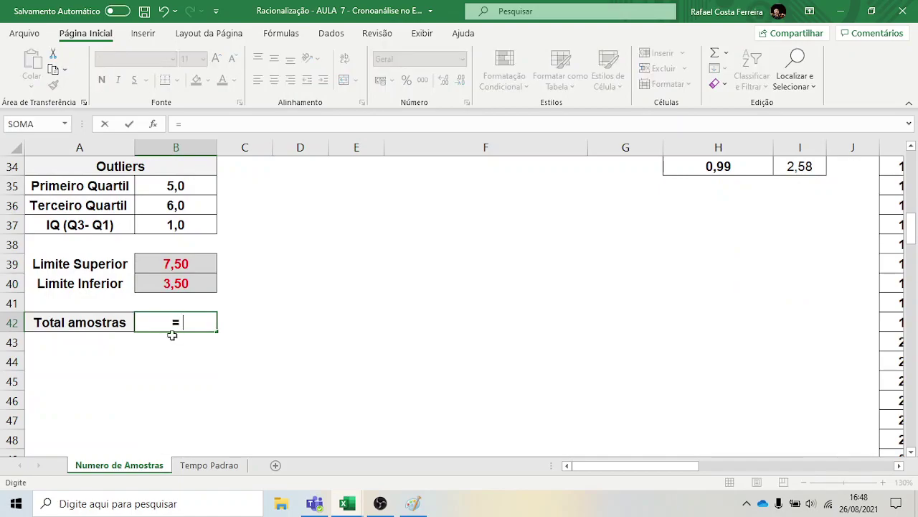
type(" cont")
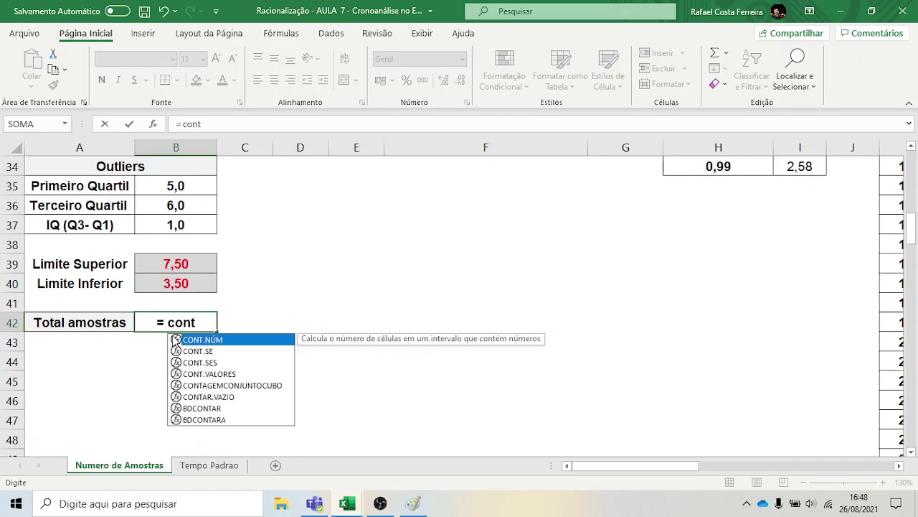
double_click(208, 340)
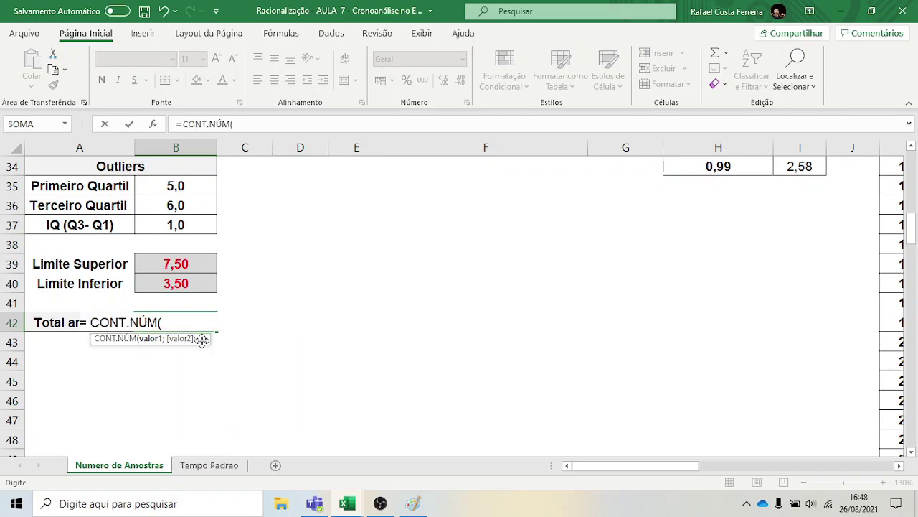
scroll(168, 308, "up", 11)
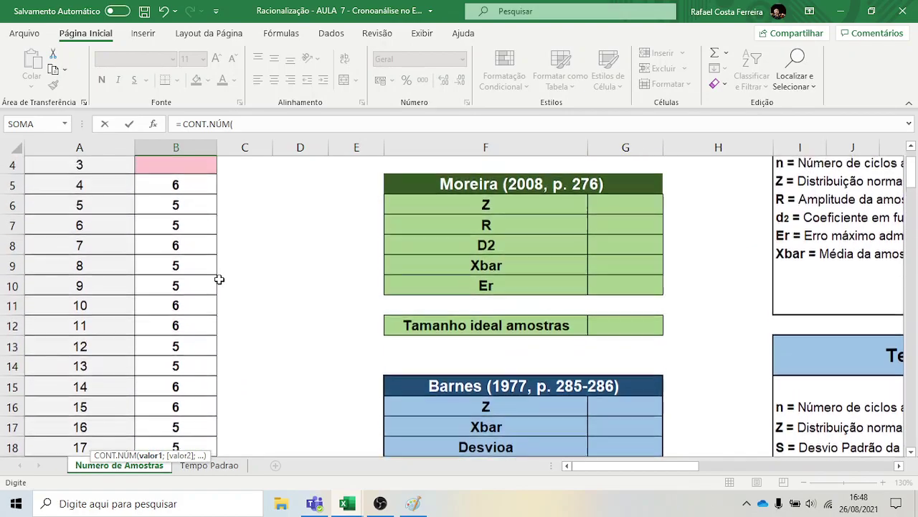
left_click_drag(185, 181, 215, 495)
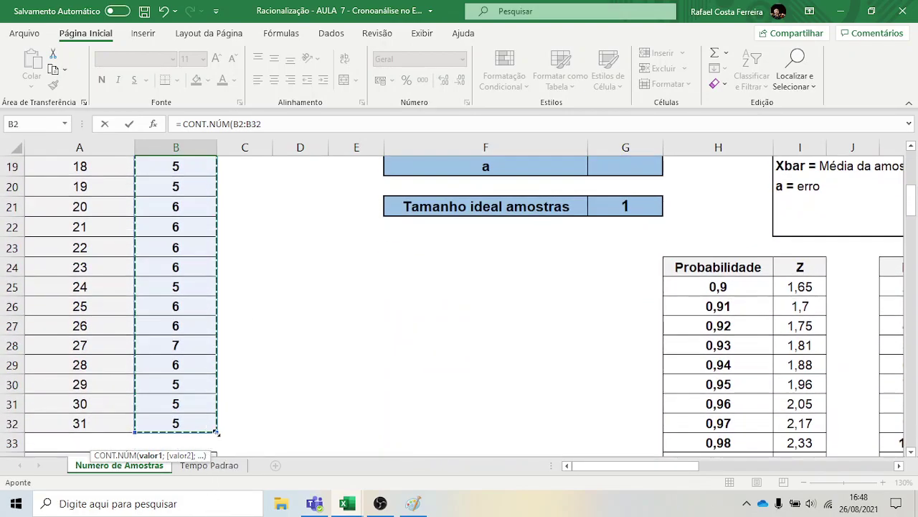
scroll(248, 359, "down", 6)
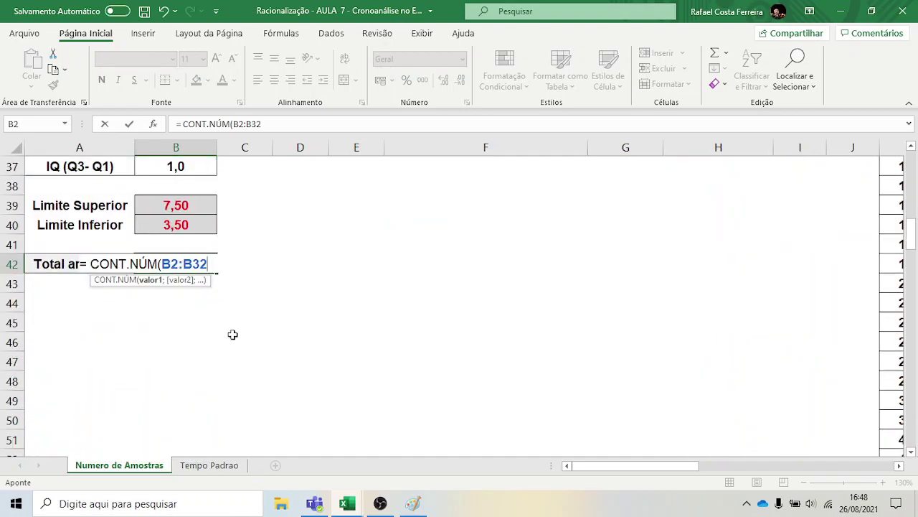
type(")")
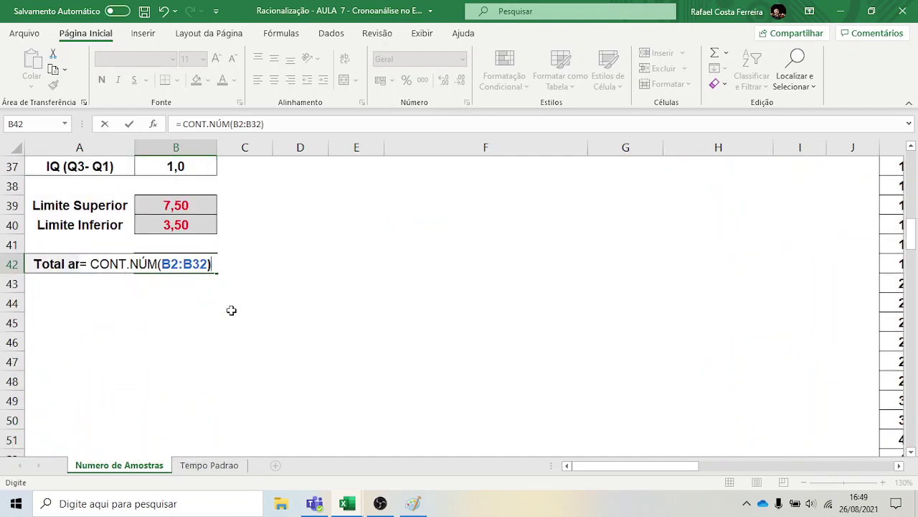
key("Return")
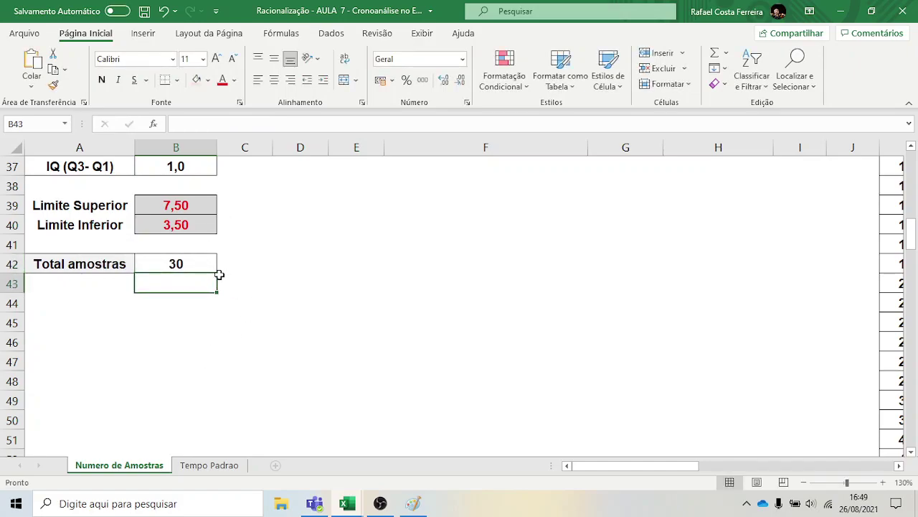
scroll(194, 280, "up", 12)
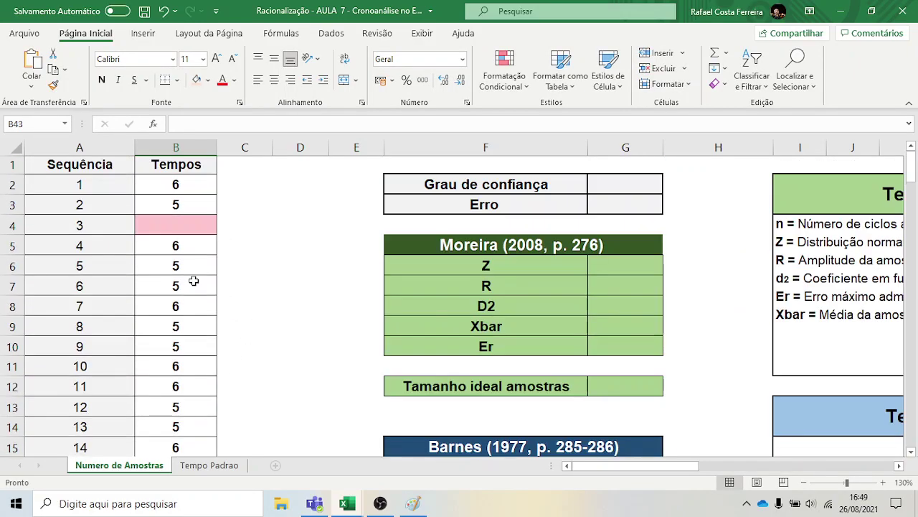
scroll(173, 172, "down", 1)
left_click(169, 166)
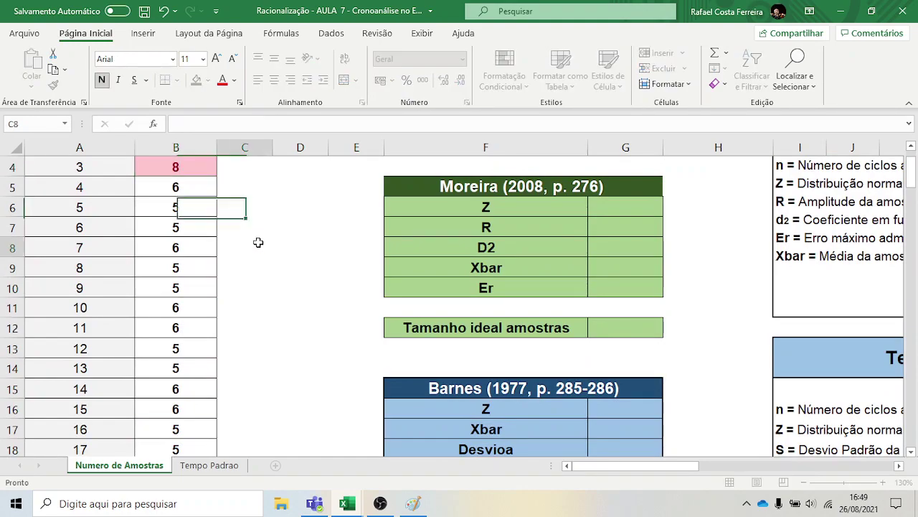
left_click(257, 244)
scroll(201, 308, "down", 5)
scroll(201, 311, "down", 5)
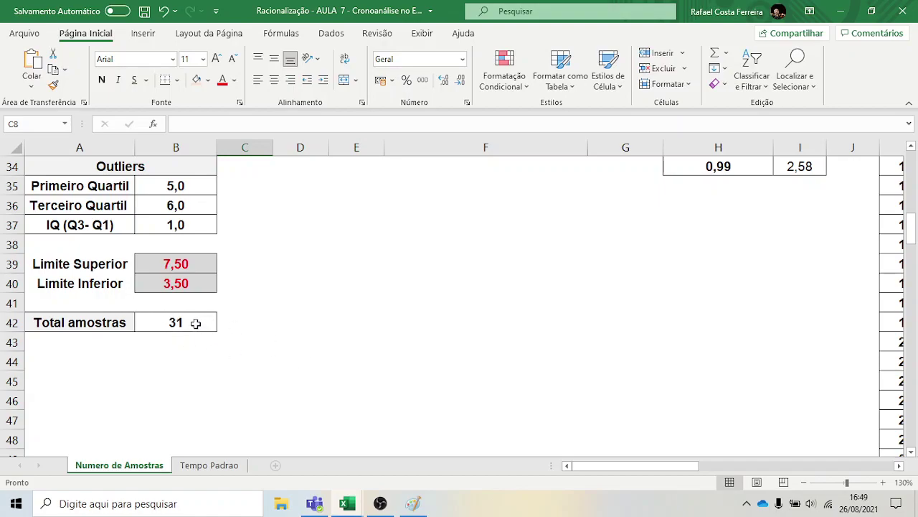
left_click(195, 324)
scroll(191, 294, "up", 11)
left_click(179, 225)
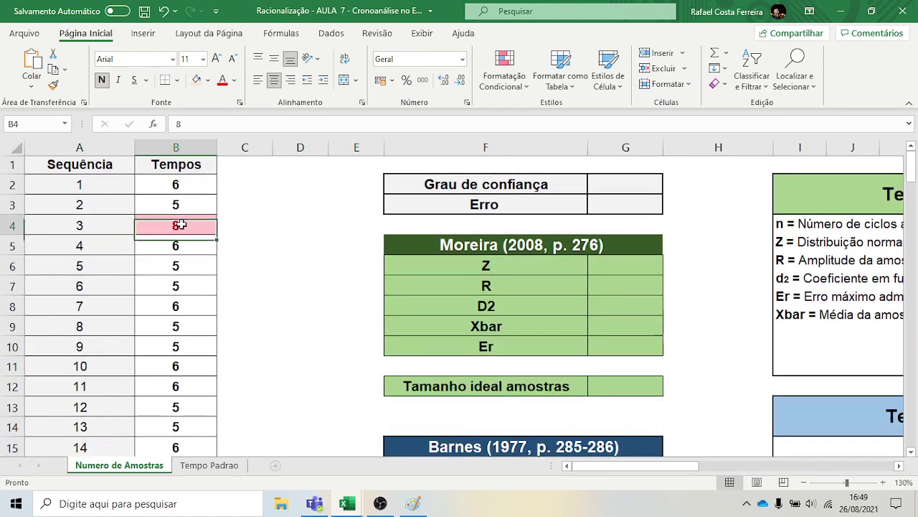
key("Delete")
scroll(228, 334, "down", 10)
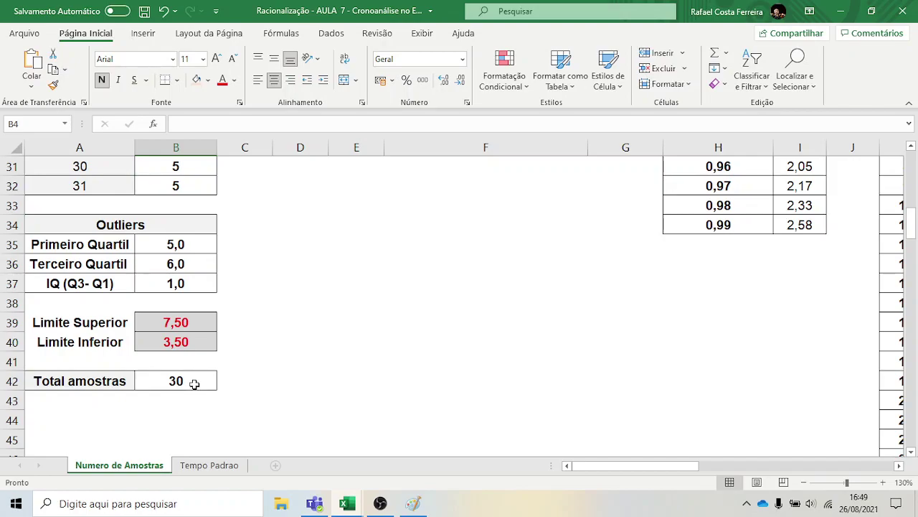
left_click_drag(595, 472, 618, 470)
scroll(727, 416, "up", 4)
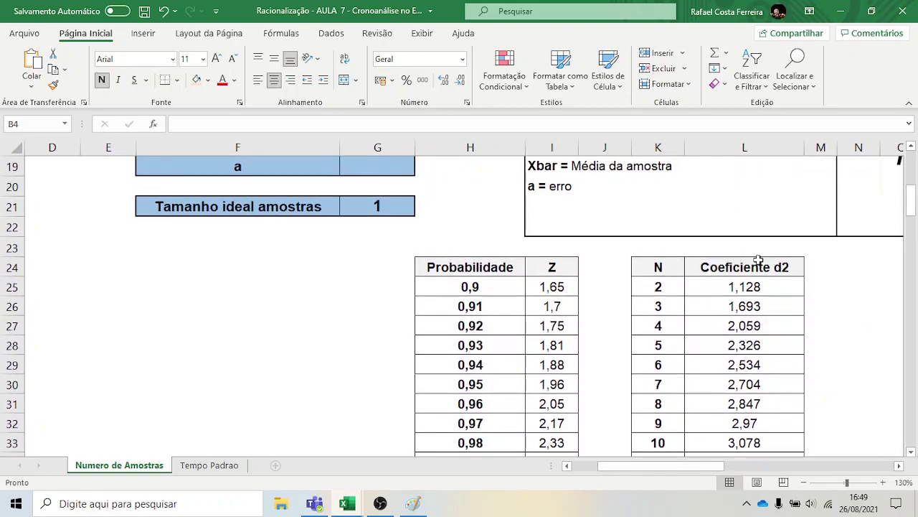
scroll(709, 273, "down", 8)
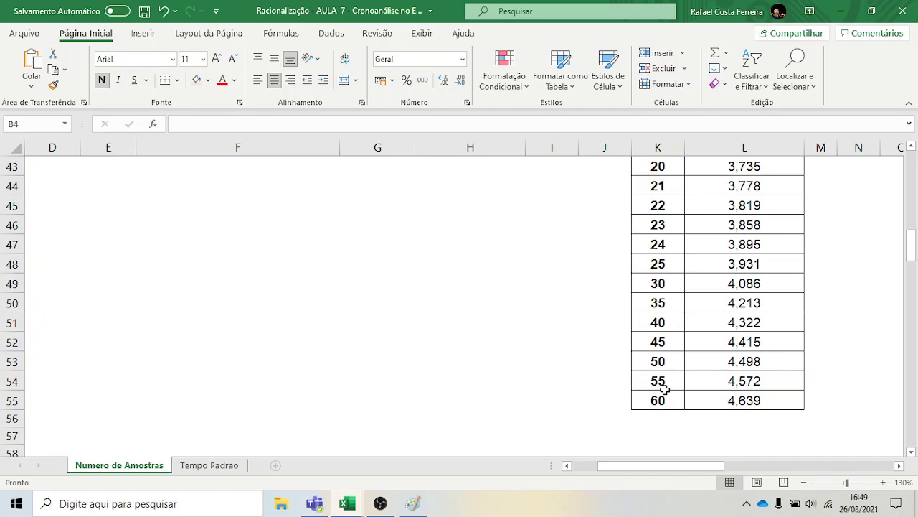
scroll(689, 406, "up", 2)
scroll(689, 405, "up", 3)
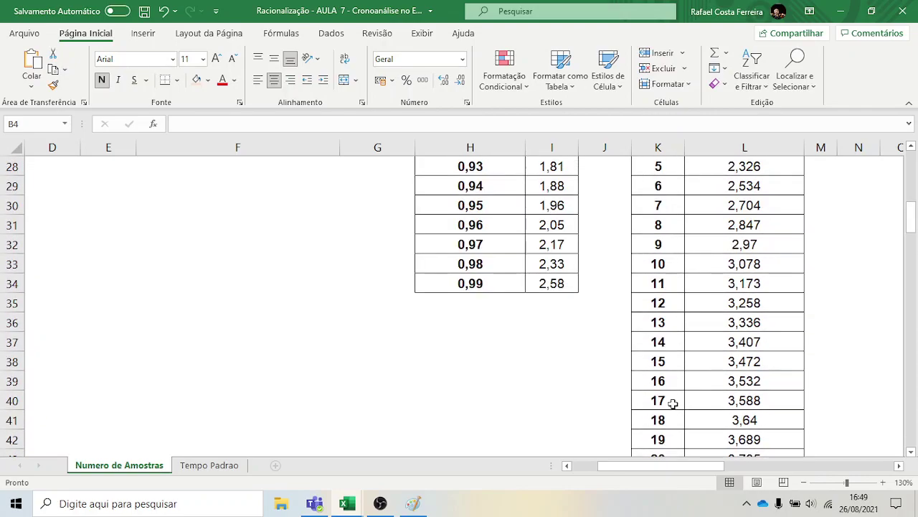
scroll(672, 401, "down", 1)
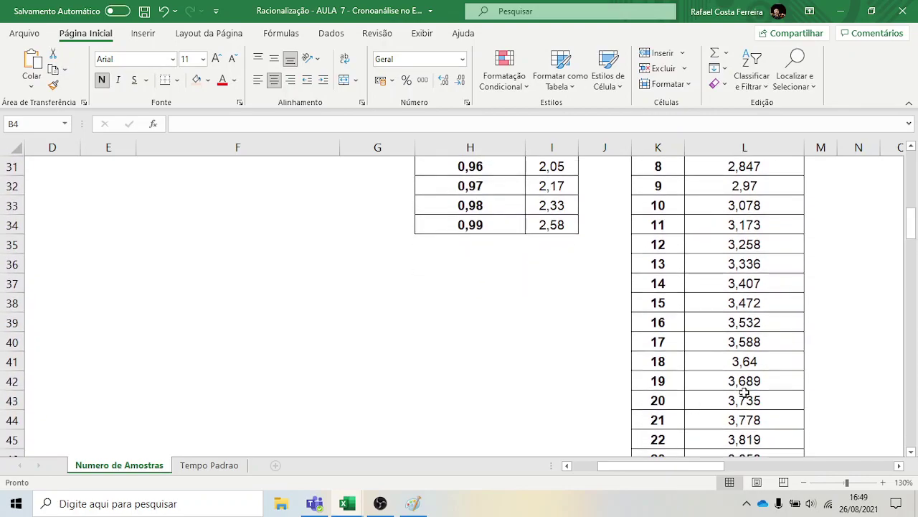
scroll(832, 380, "up", 2)
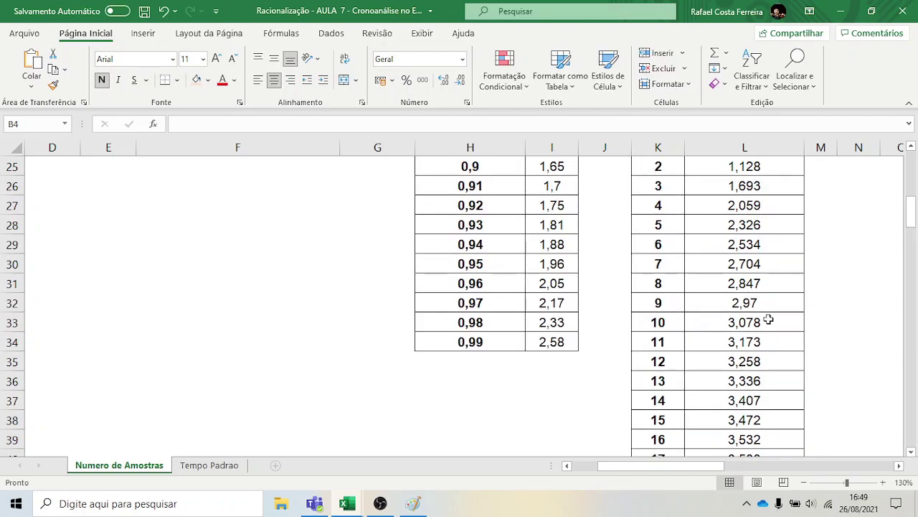
scroll(798, 321, "up", 1)
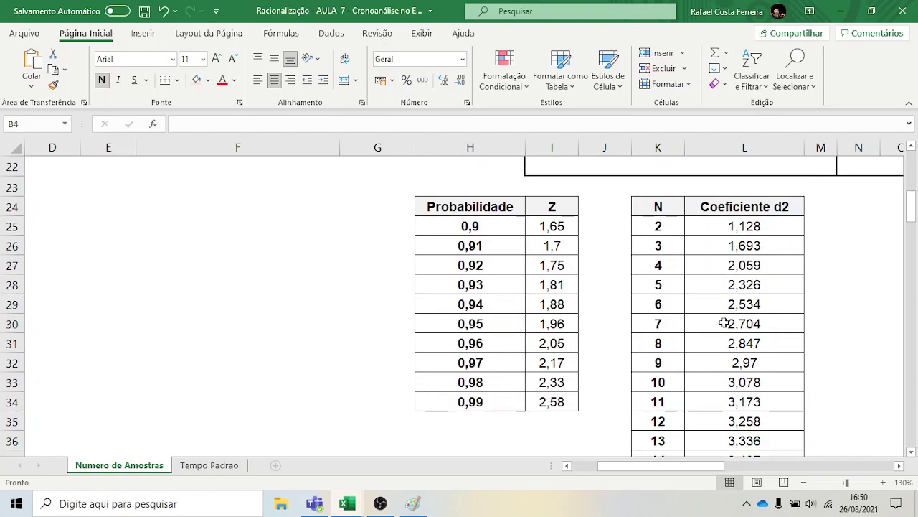
scroll(713, 271, "down", 2)
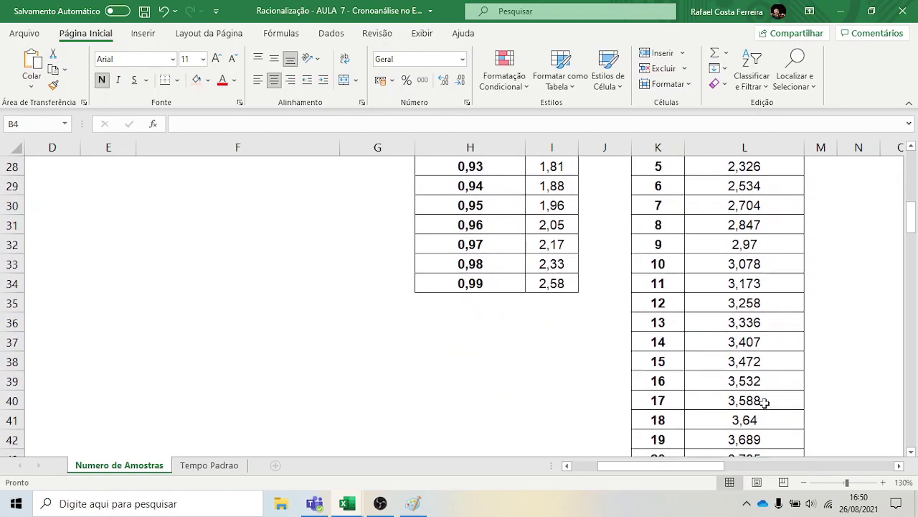
scroll(764, 403, "down", 2)
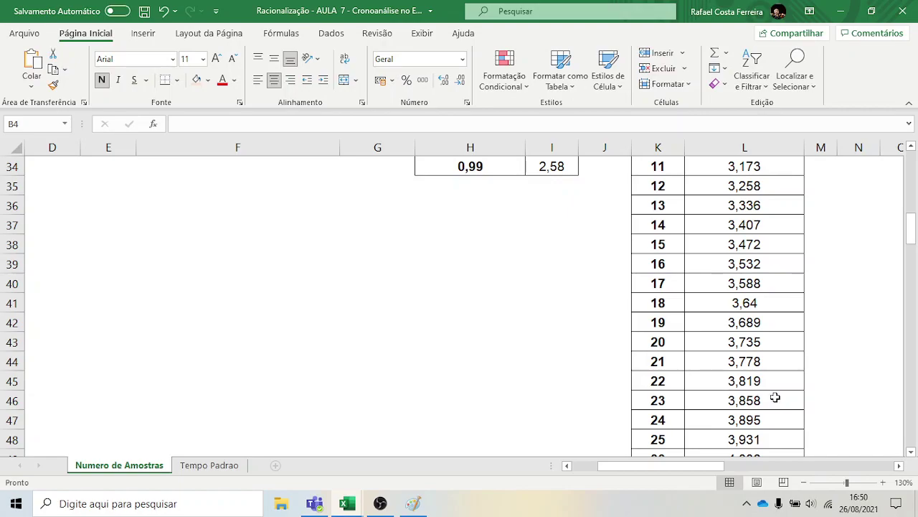
scroll(776, 397, "up", 4)
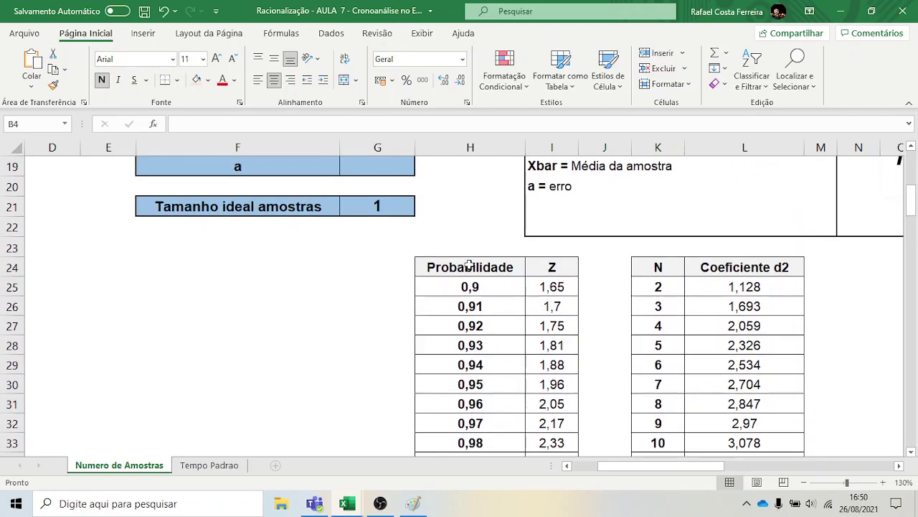
scroll(471, 262, "down", 1)
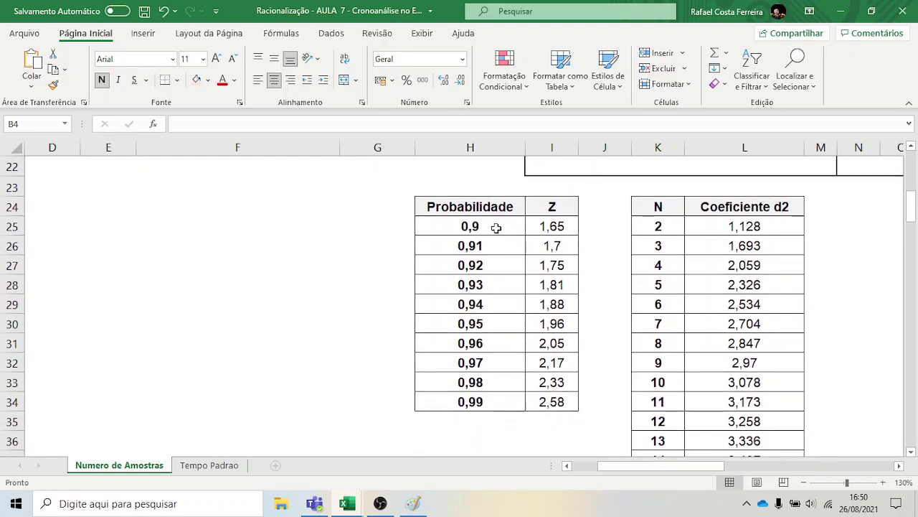
Format the probabilities in H25:H34 as whole-number percentages, 90% to 99%
left_click_drag(491, 229, 474, 402)
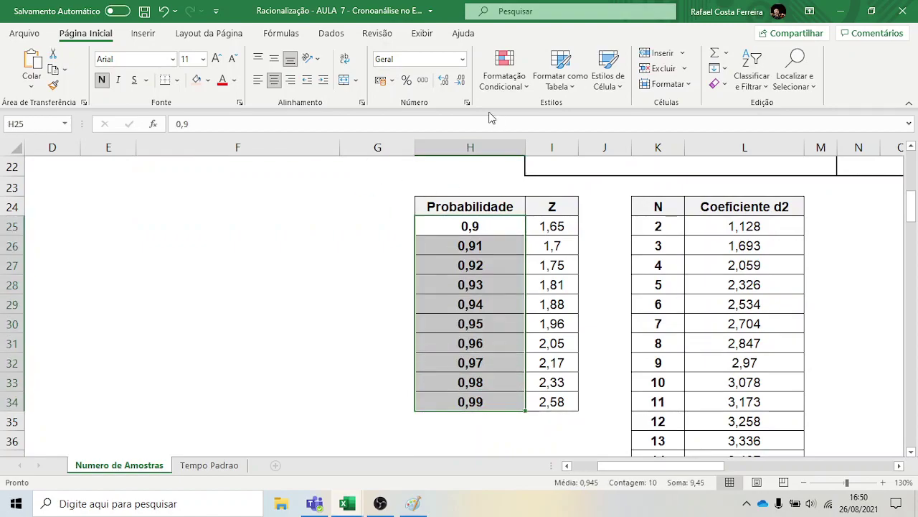
left_click(406, 82)
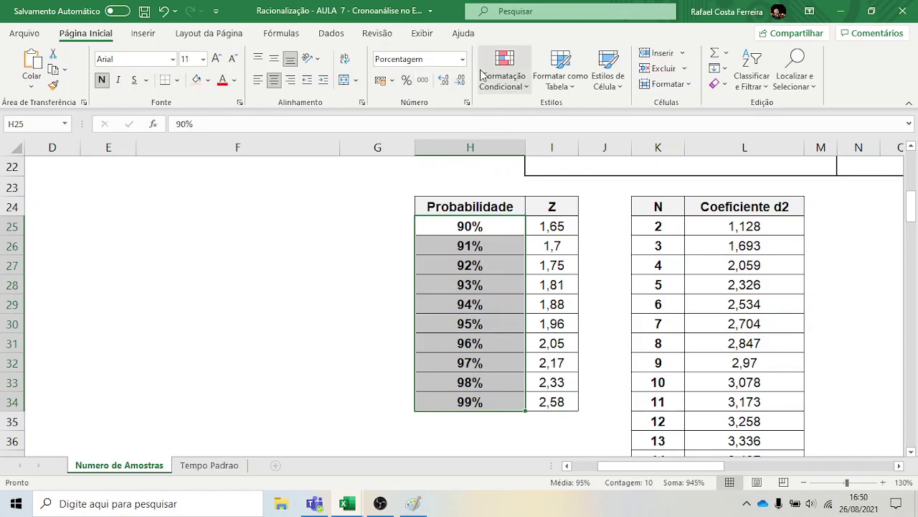
left_click(444, 79)
left_click(460, 80)
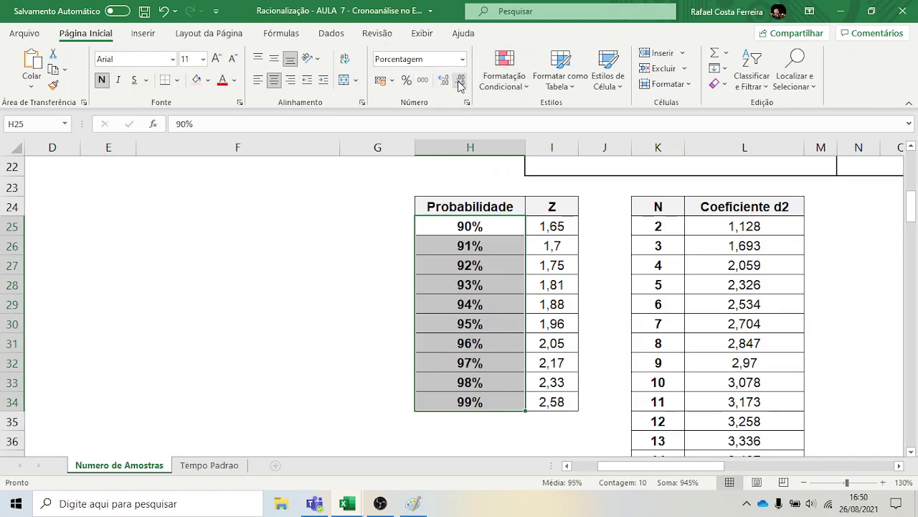
left_click(331, 266)
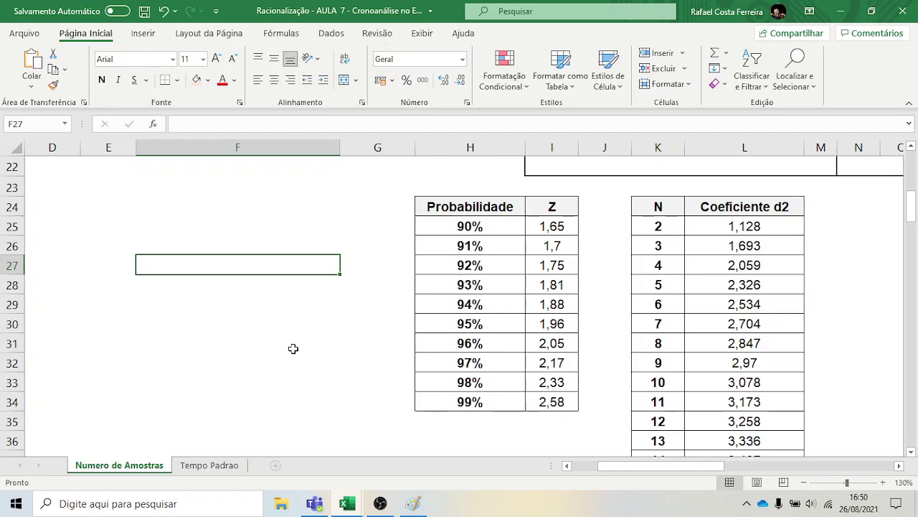
Scroll to the top of the sheet and select G2 next to Grau de confiança
scroll(182, 341, "up", 7)
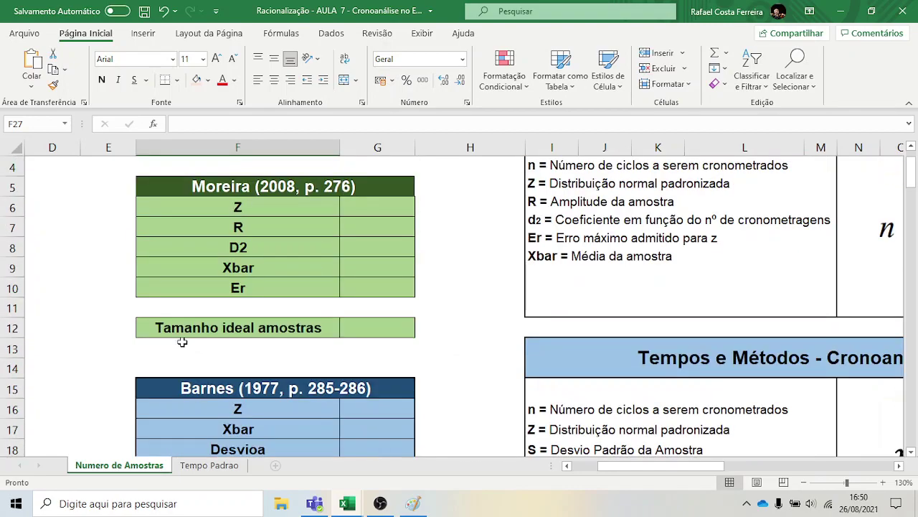
left_click(370, 186)
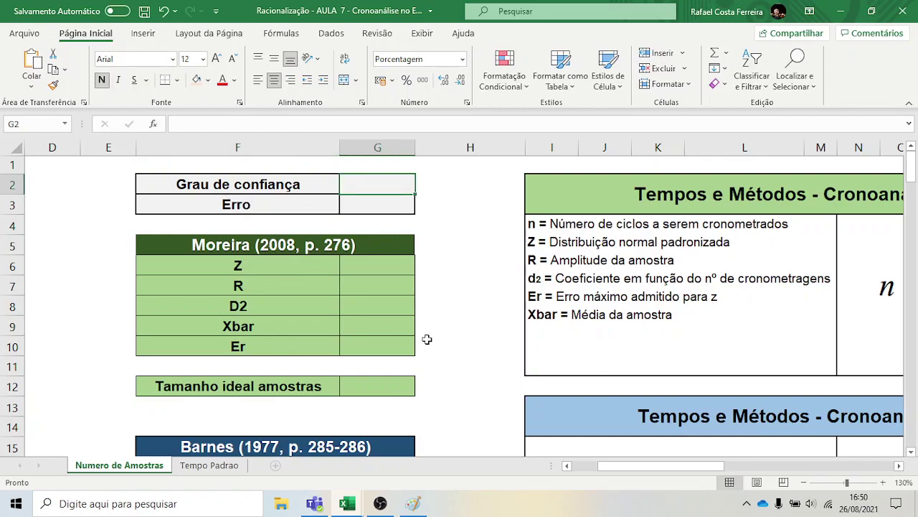
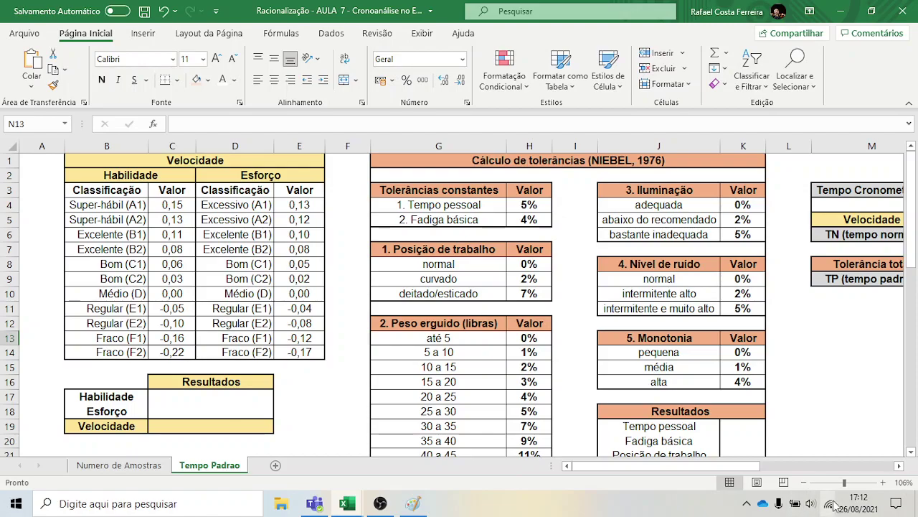
Link Tempo Cronometrado in N3 to the Xbar mean in G9 on Numero de Amostras, showing 5,53
left_click(899, 465)
left_click(899, 464)
left_click(899, 465)
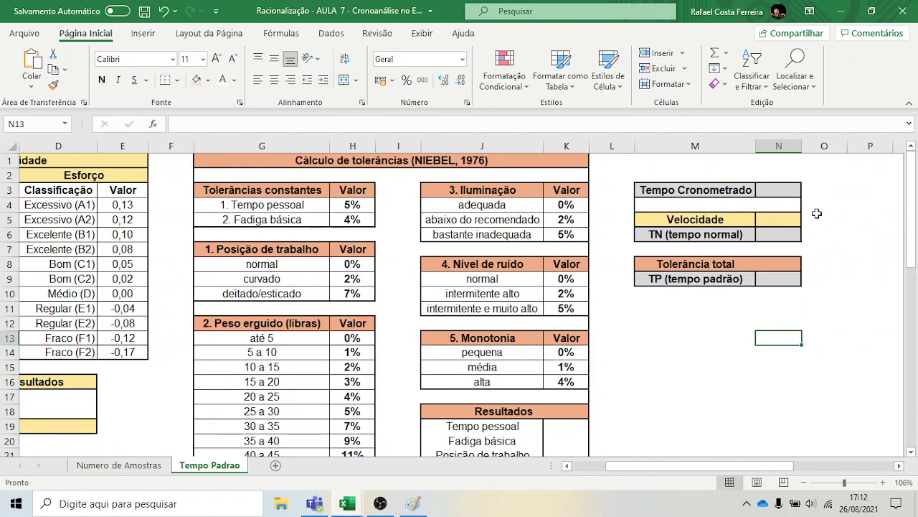
left_click(788, 178)
left_click(782, 188)
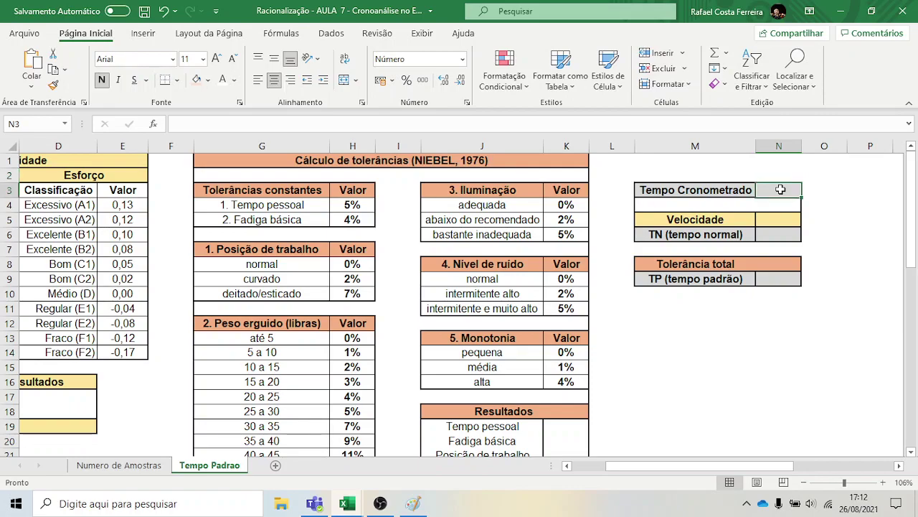
type("=")
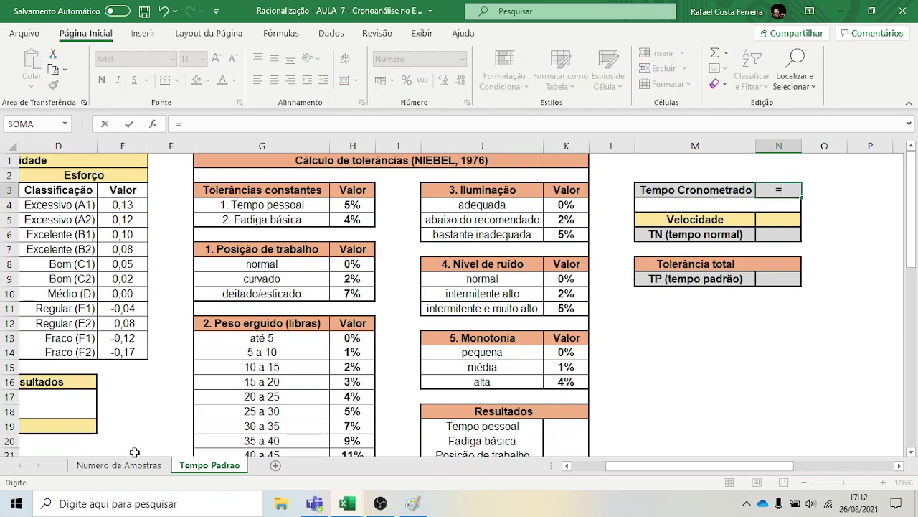
left_click(122, 465)
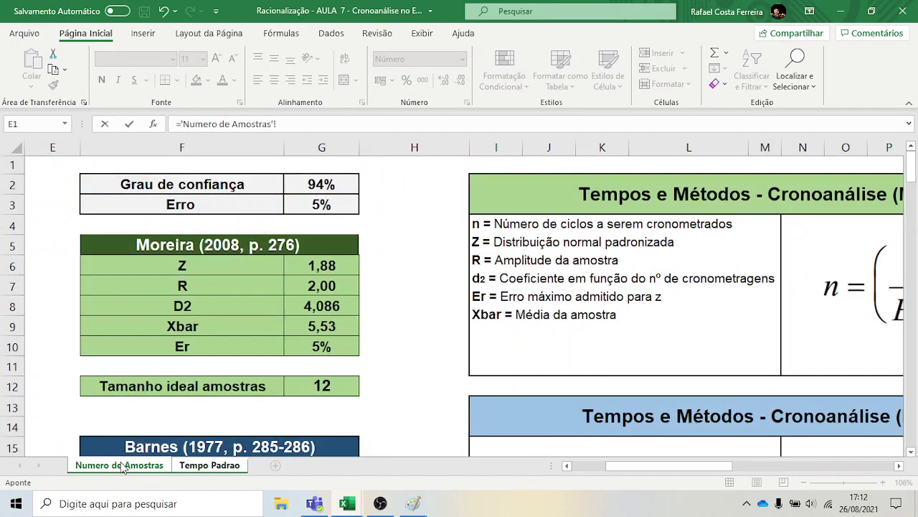
left_click(321, 328)
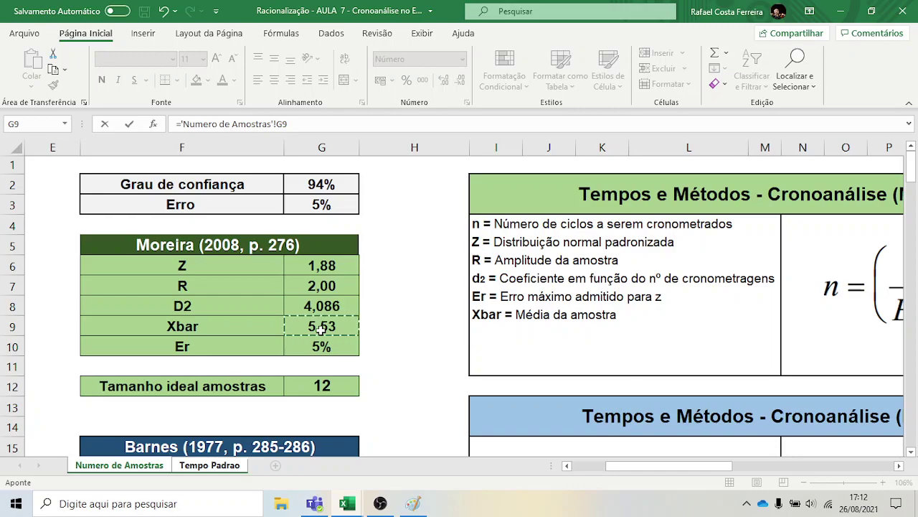
key("Return")
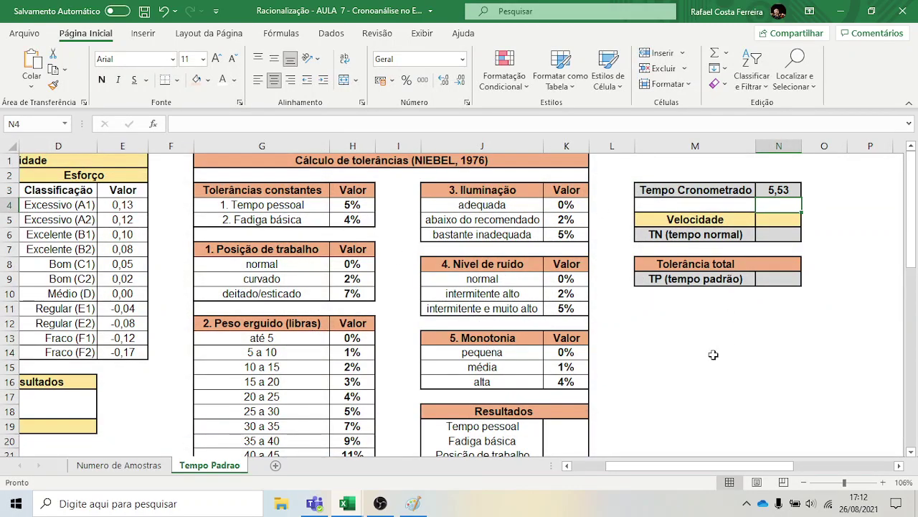
left_click(743, 369)
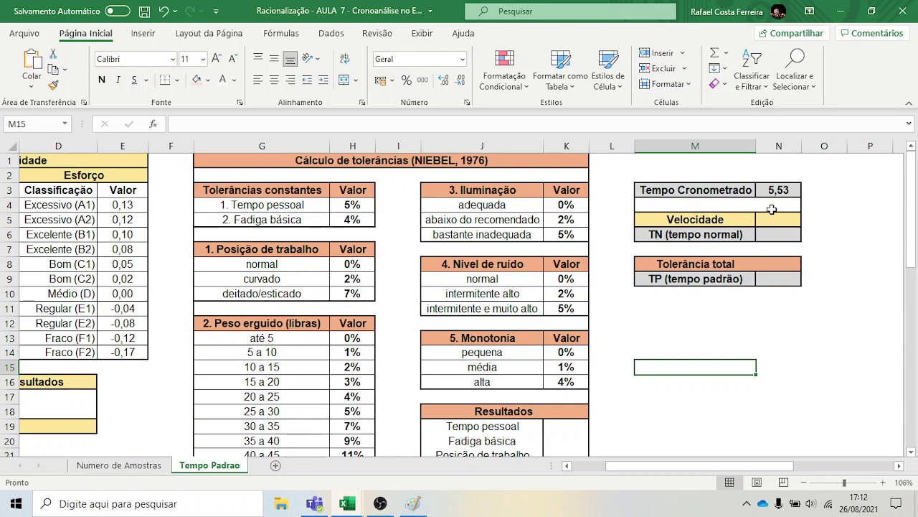
left_click(568, 466)
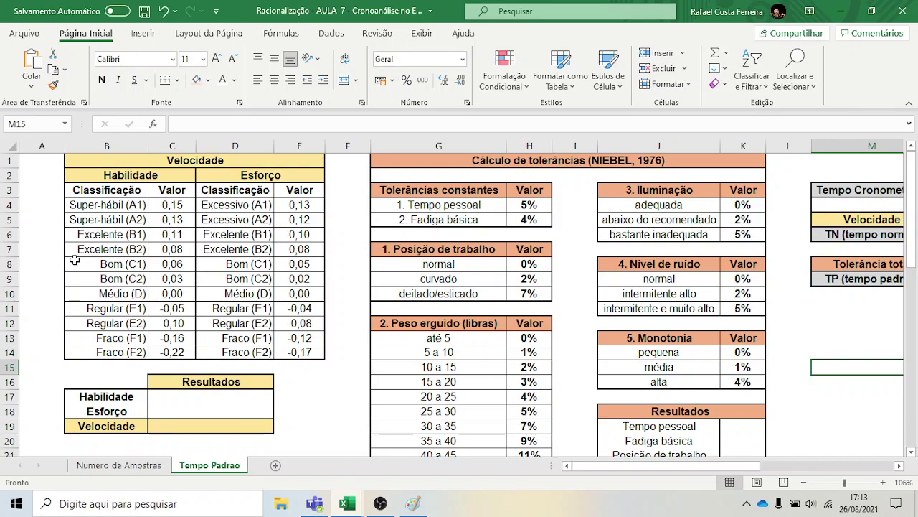
Shade the Bom through Regular rows of Habilidade and Esforço (B8:E12) light orange
left_click_drag(75, 260, 309, 316)
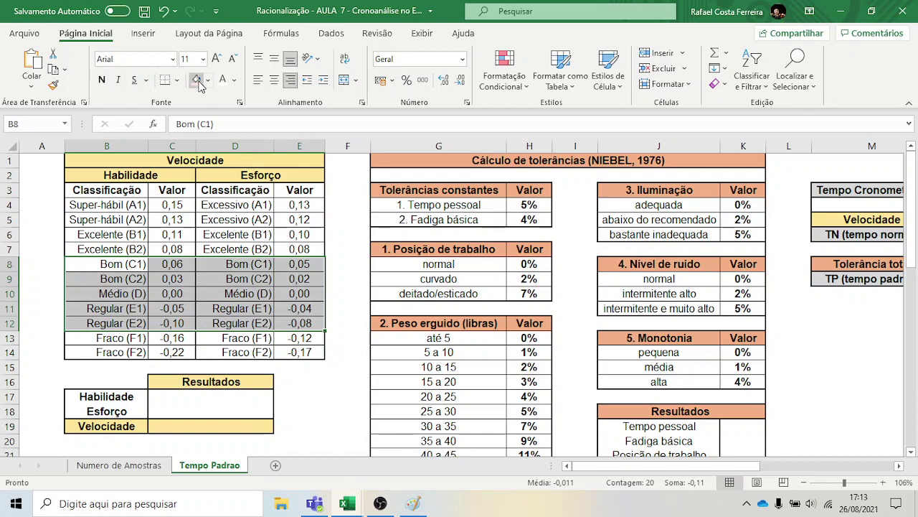
left_click(196, 79)
left_click(50, 291)
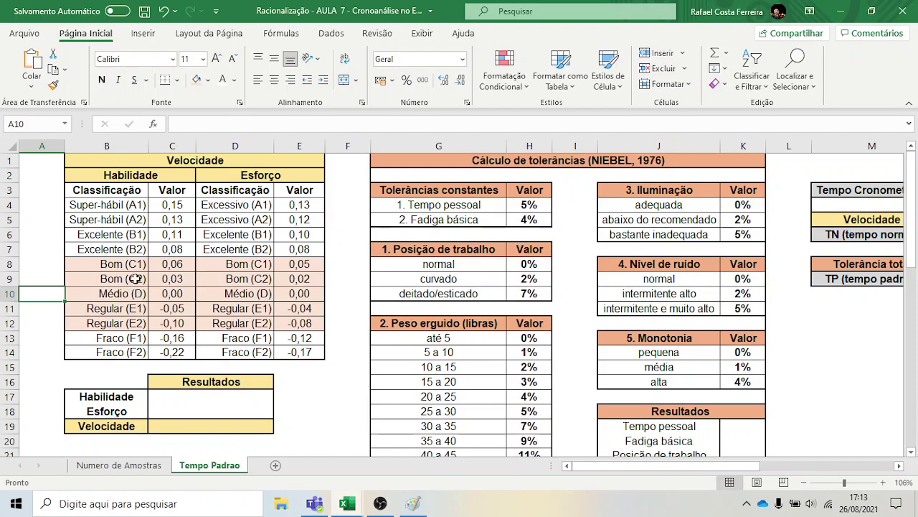
Select the Regular (E1) skill rating in the Habilidade table
scroll(215, 305, "right", 2)
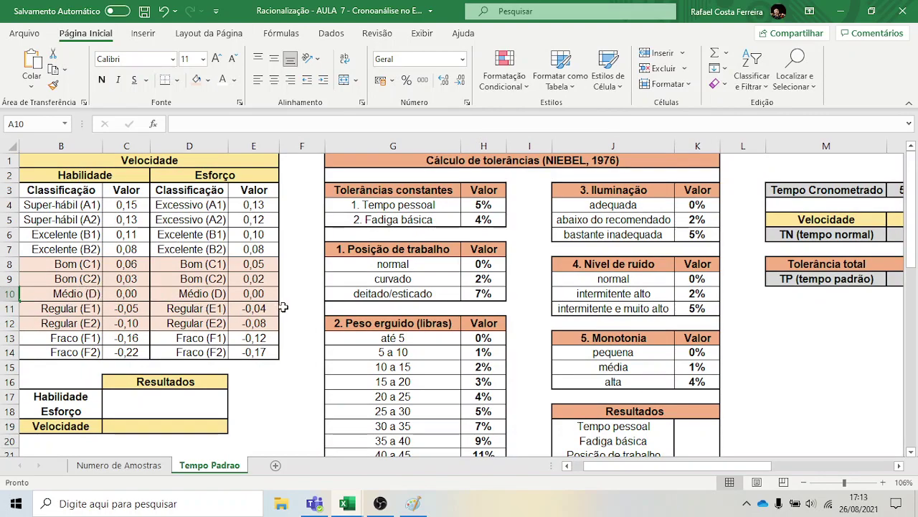
left_click(113, 336)
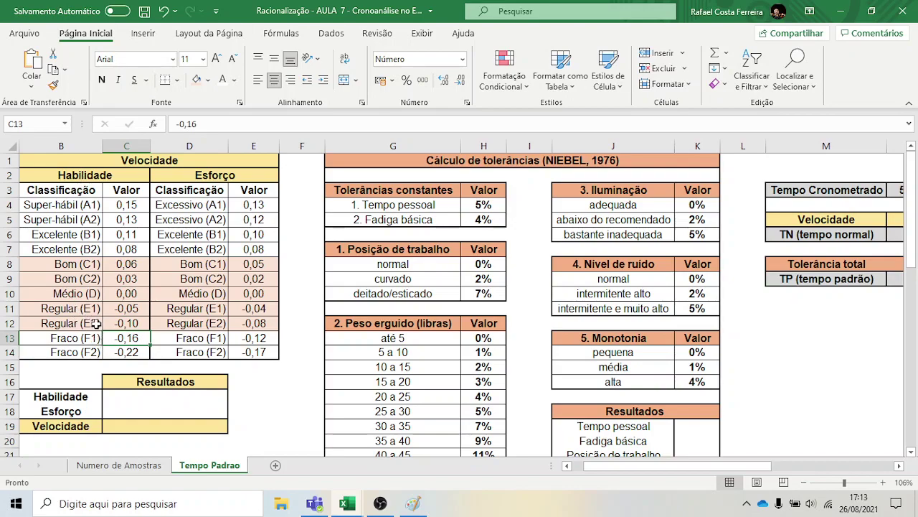
left_click(97, 310)
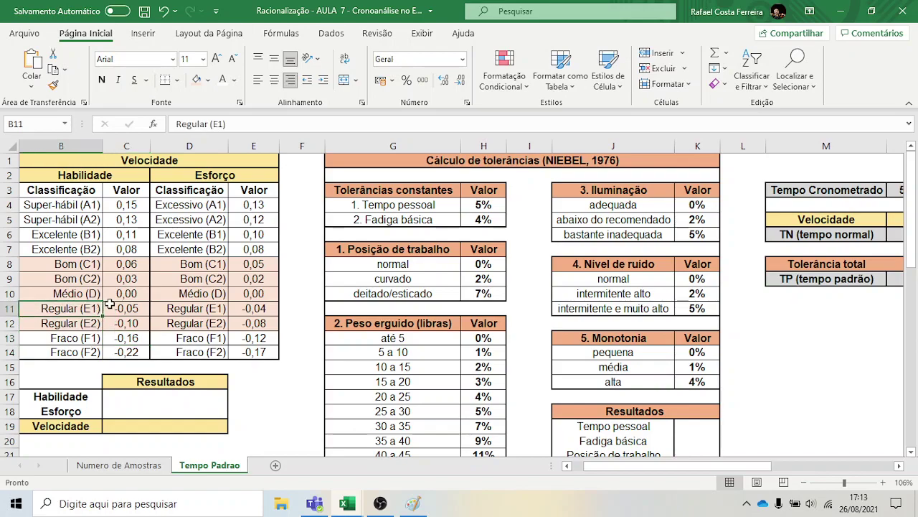
scroll(108, 308, "left", 1)
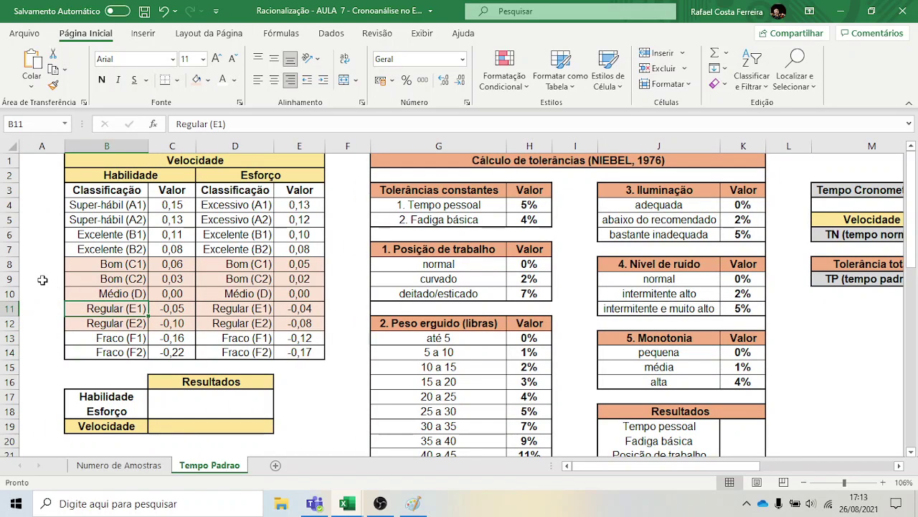
left_click(281, 379)
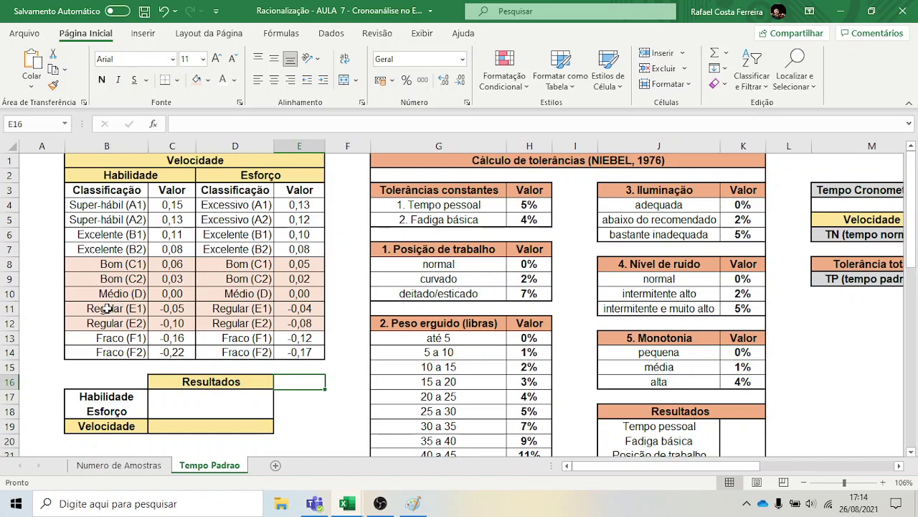
Copy Regular (E1) -0,05 into the Habilidade result and autofit column C
left_click_drag(108, 308, 167, 310)
key("ctrl+c")
left_click(170, 396)
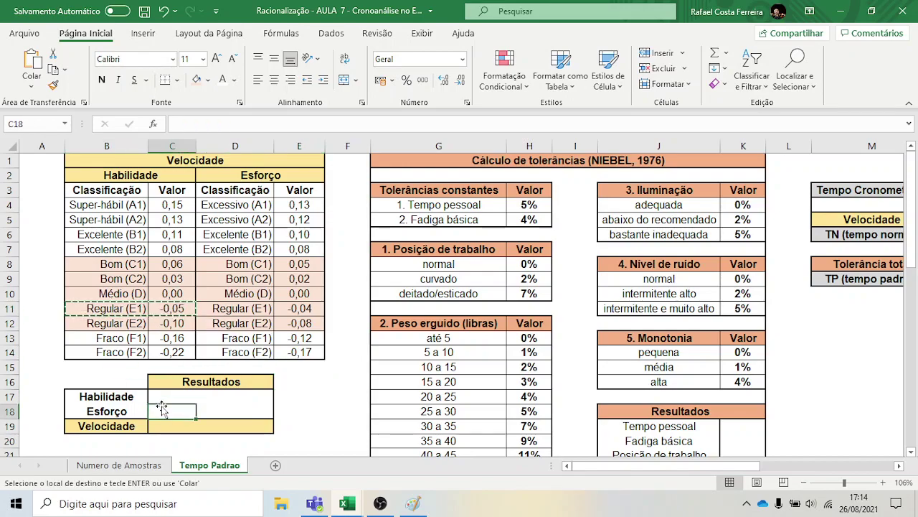
key("ctrl+v")
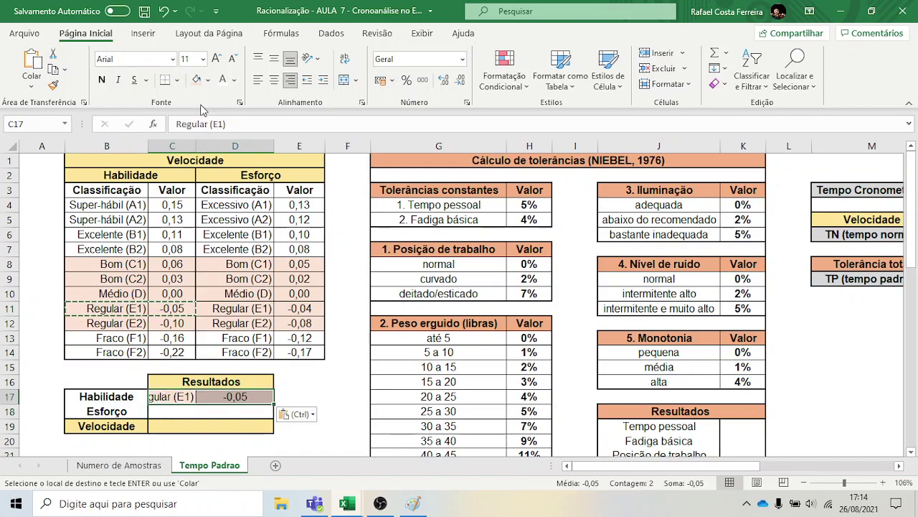
double_click(195, 146)
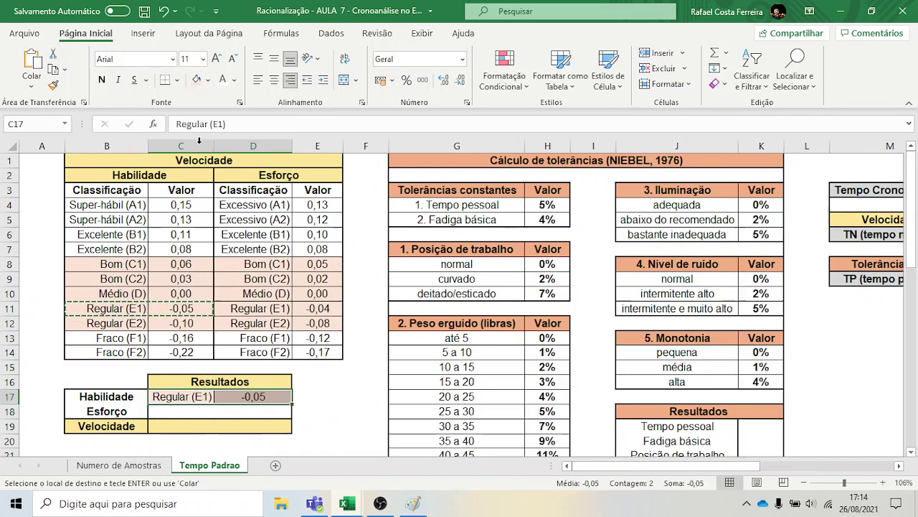
Copy the Bom (C2) effort rating with 0,02 into the Esforço result
left_click(246, 284)
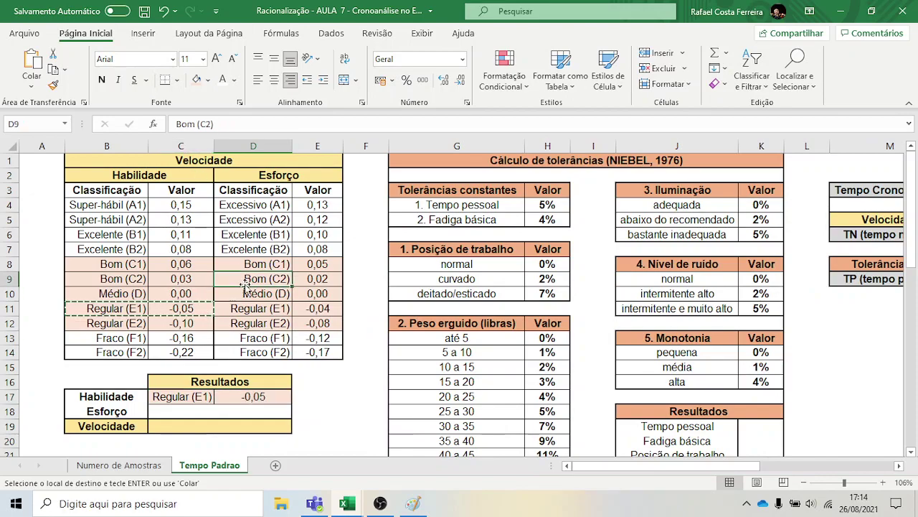
key("Escape")
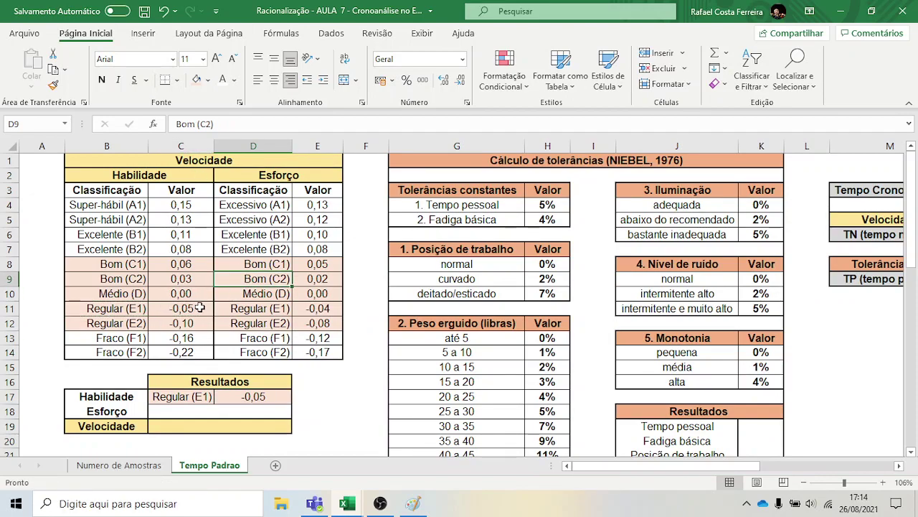
left_click(246, 293)
left_click(244, 280)
left_click_drag(305, 277, 314, 282)
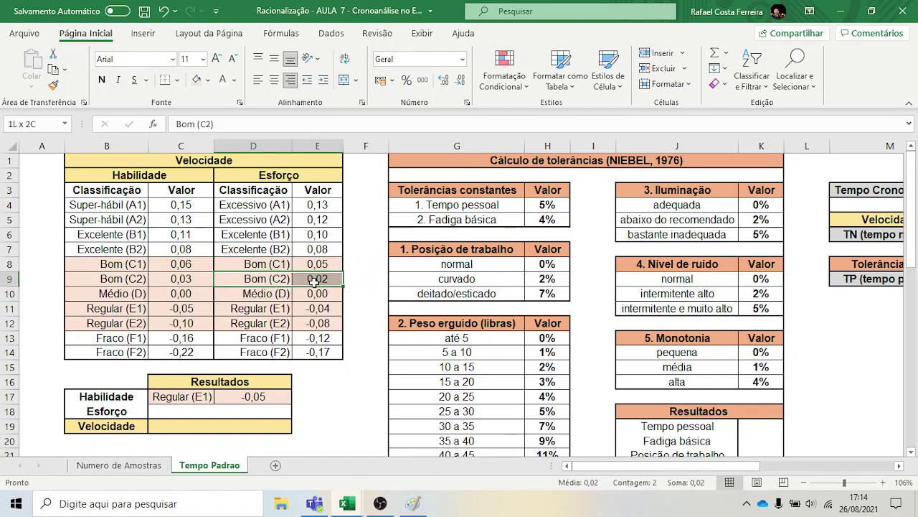
key("ctrl+c")
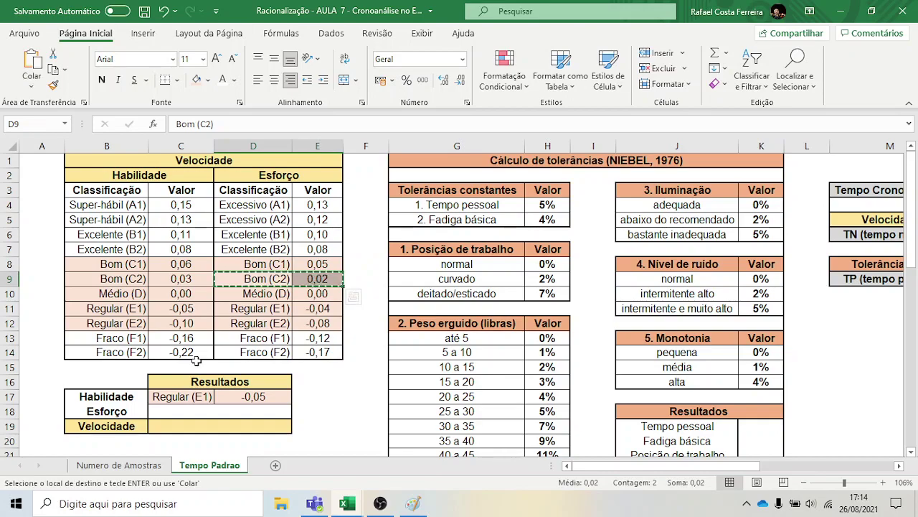
left_click(183, 413)
key("ctrl+v")
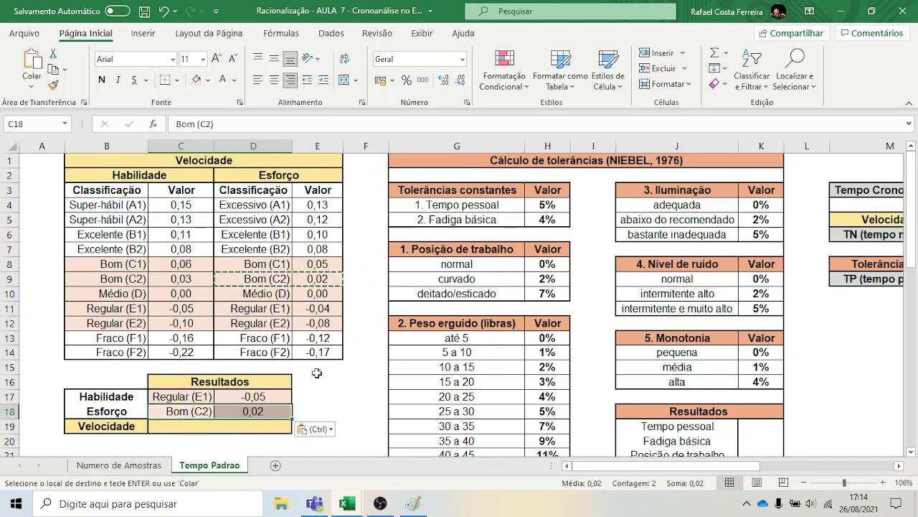
left_click(316, 370)
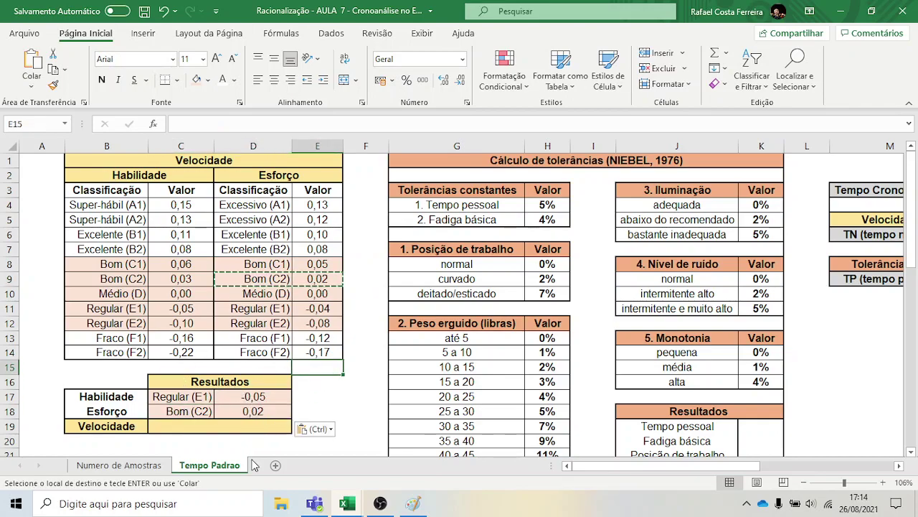
Enter =1+(D17+D18) in C19 so Velocidade shows 0,97
left_click(194, 429)
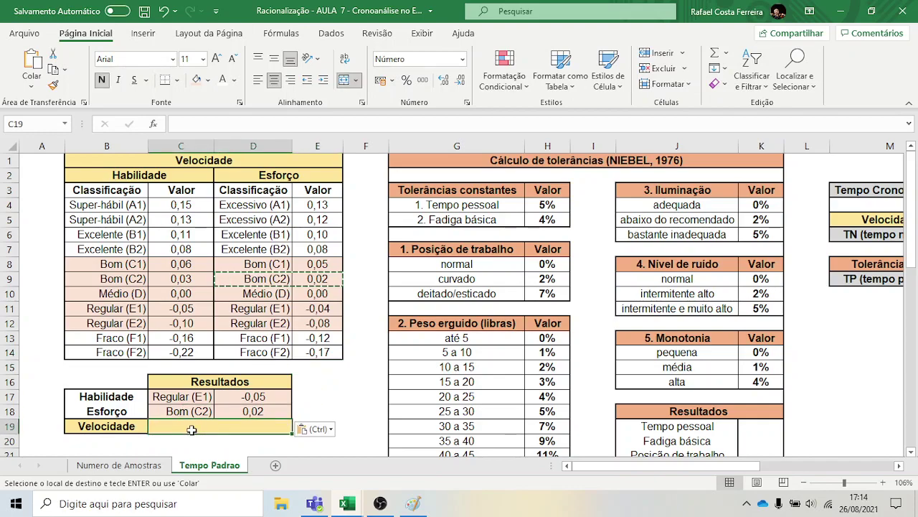
type("=1")
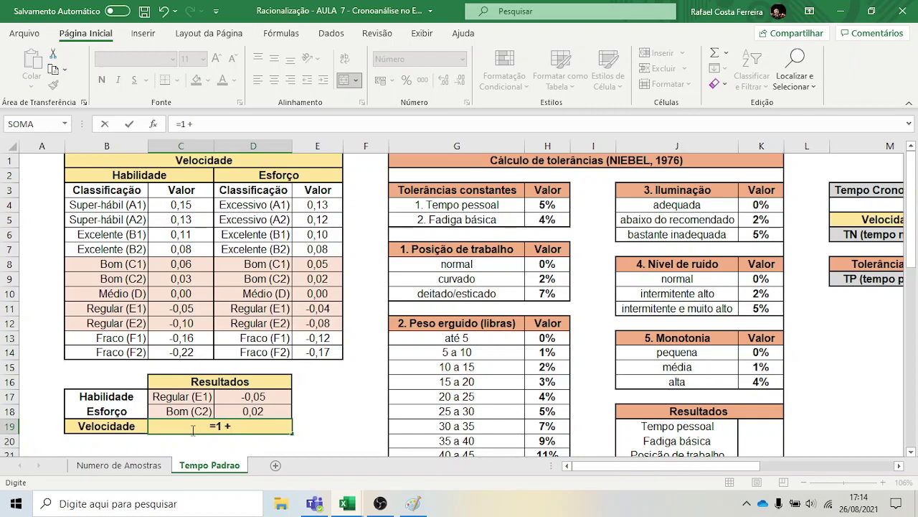
type(" + (")
left_click(253, 397)
type("+")
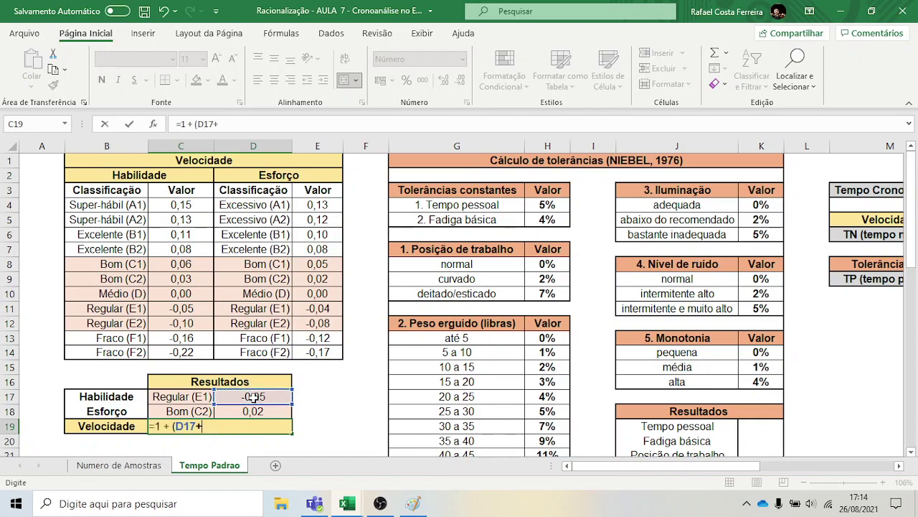
left_click(243, 413)
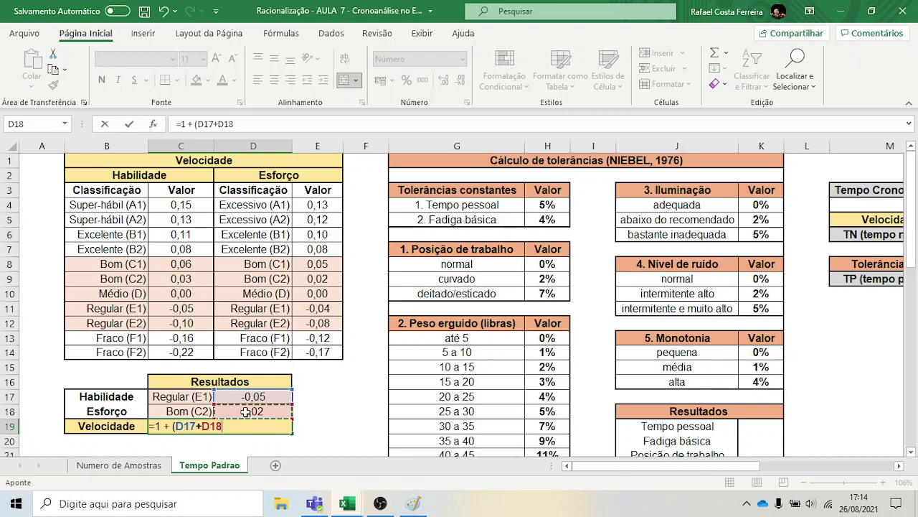
type(")")
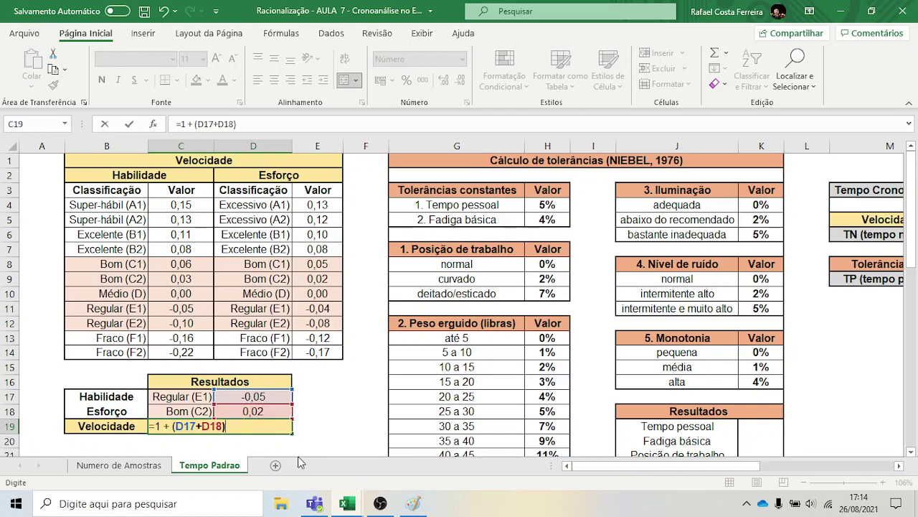
key("Return")
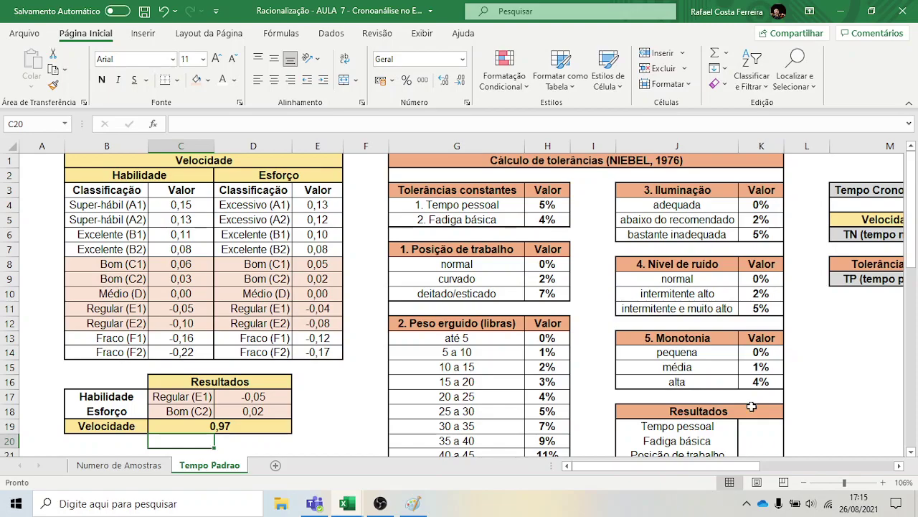
Set Velocidade in N5 to =C19, taking the 0,97 rating result
left_click(899, 465)
double_click(899, 466)
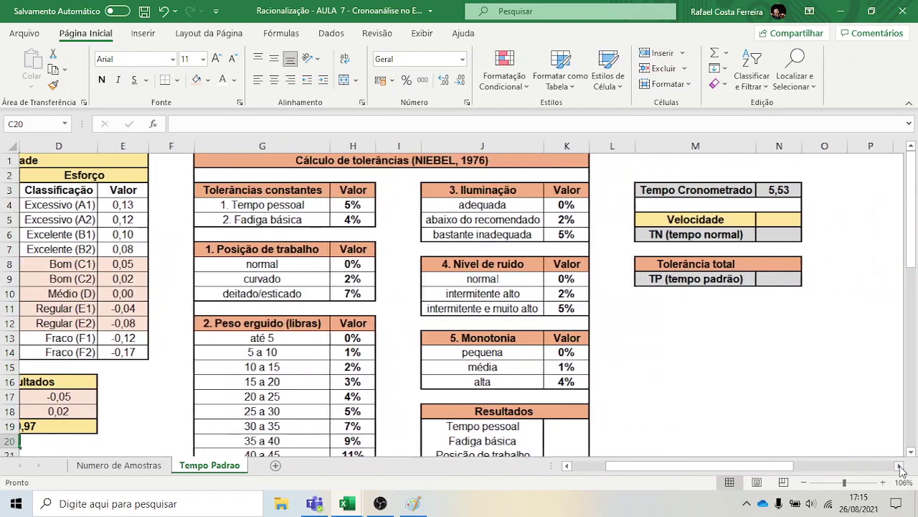
left_click(781, 225)
type("=")
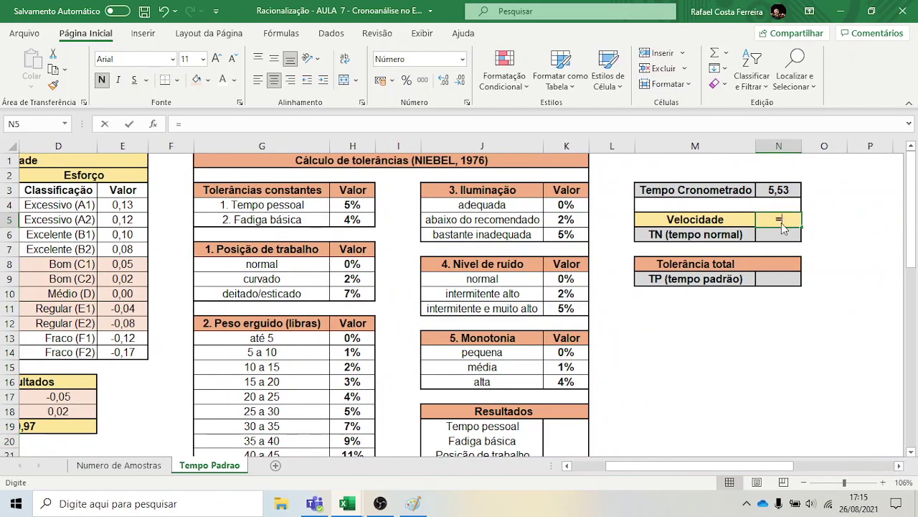
left_click(63, 428)
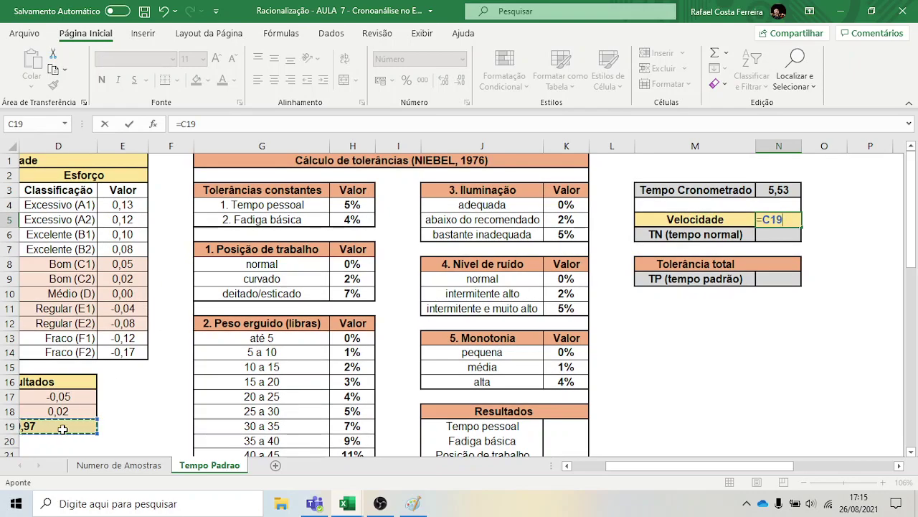
key("Return")
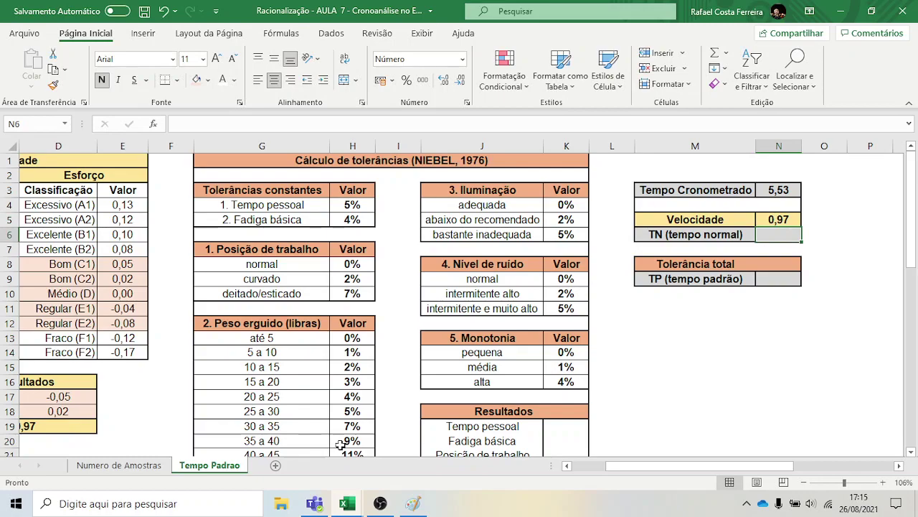
Compute TN in N6 as =N3*N5, giving 5,37
type("=")
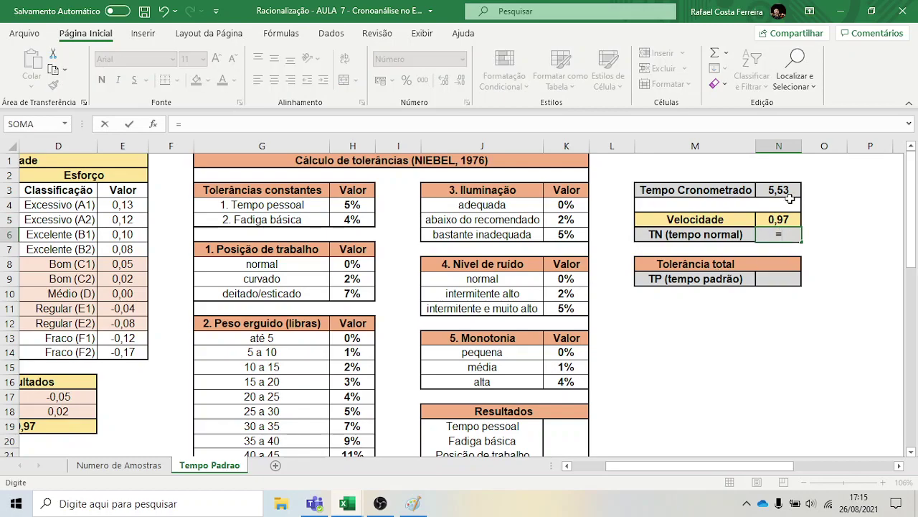
left_click(788, 187)
type("*")
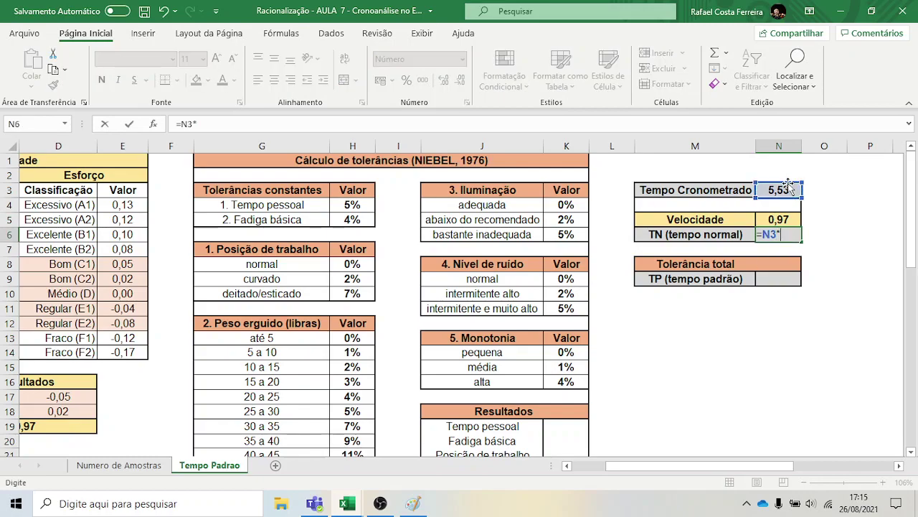
left_click(764, 219)
key("Return")
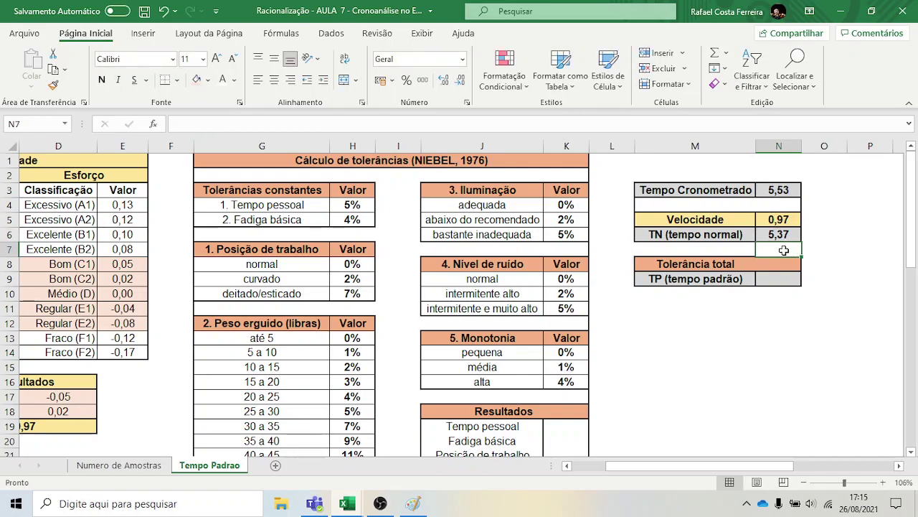
double_click(795, 187)
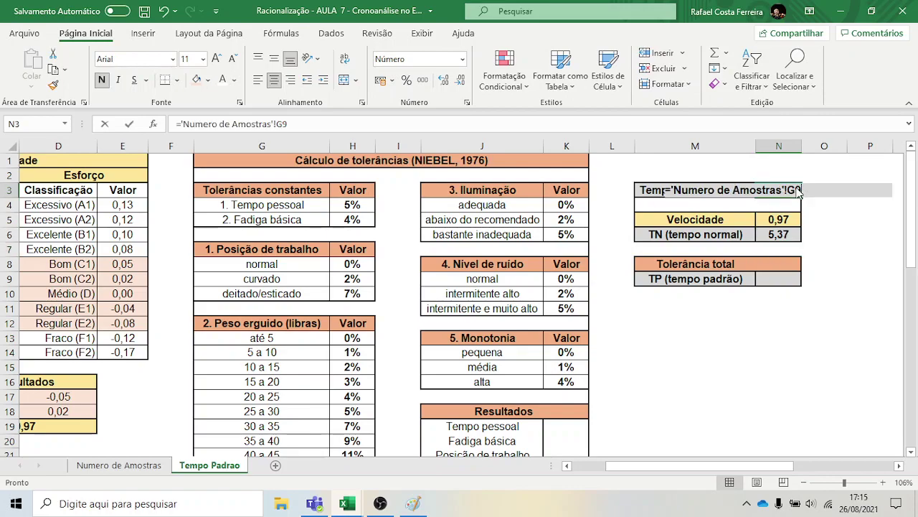
key("Escape")
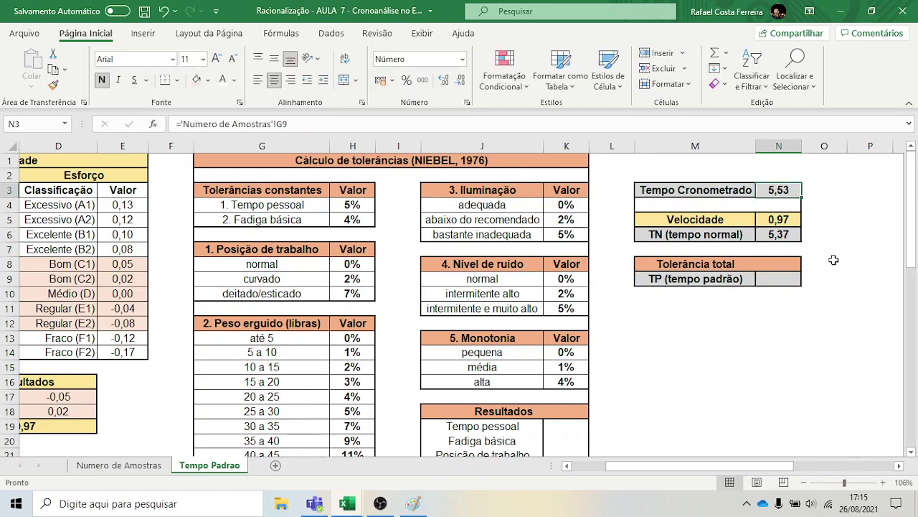
left_click(841, 224)
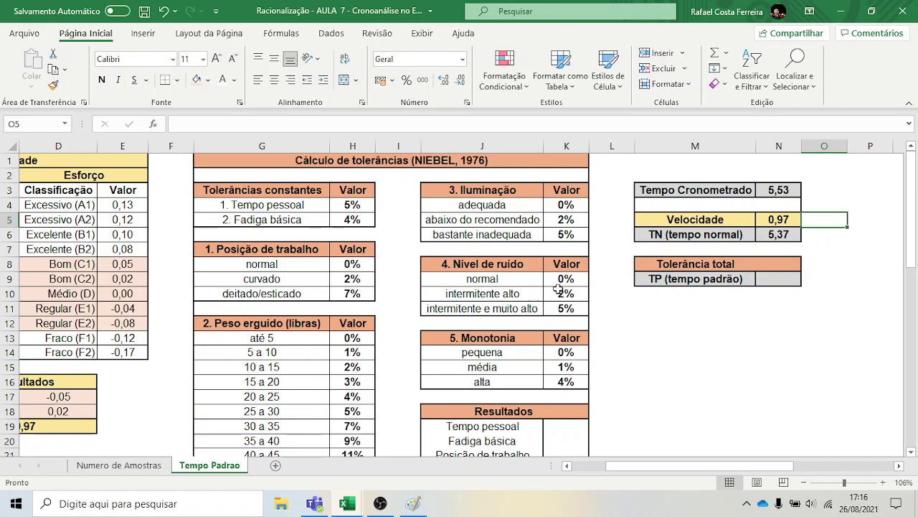
Copy the constant tolerances 5% and 4% into the first Resultados cells
left_click_drag(220, 192, 357, 207)
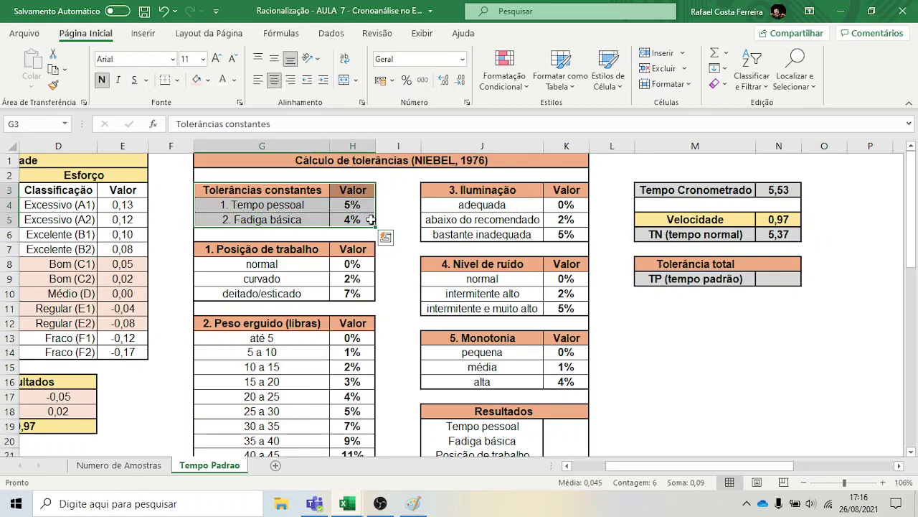
left_click(402, 200)
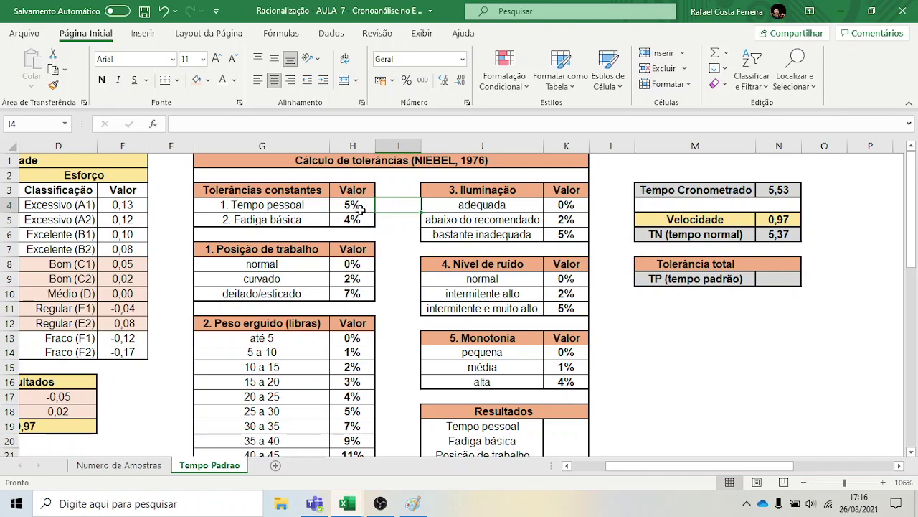
left_click_drag(353, 205, 353, 218)
key("ctrl+c")
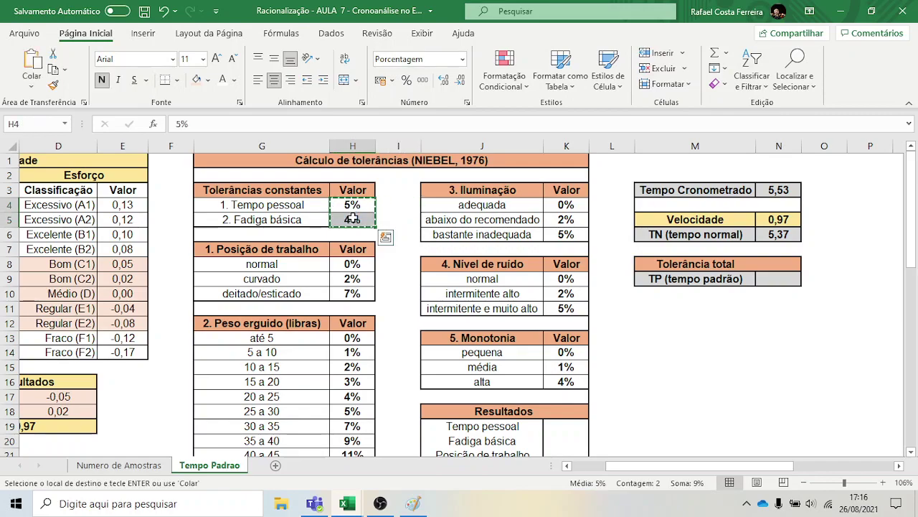
left_click(563, 426)
key("ctrl+v")
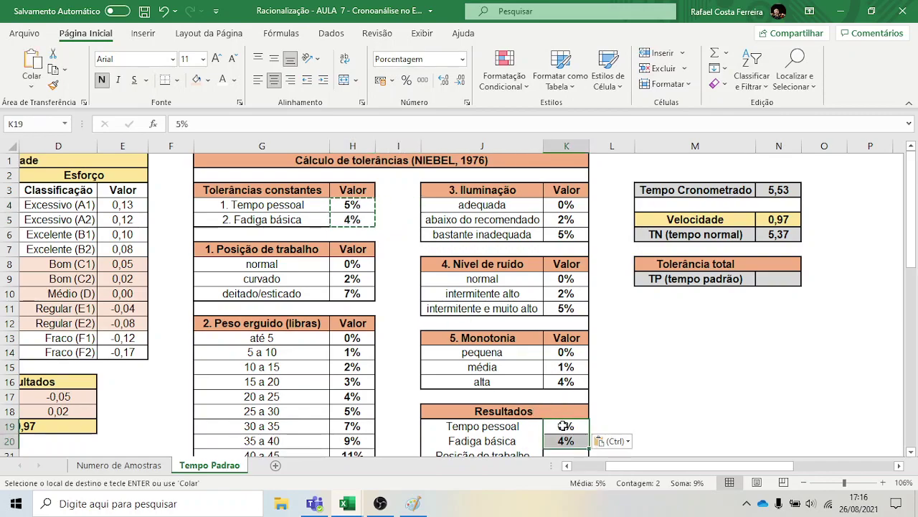
Enter 0% as the Posição de trabalho result for a normal work position
left_click(911, 453)
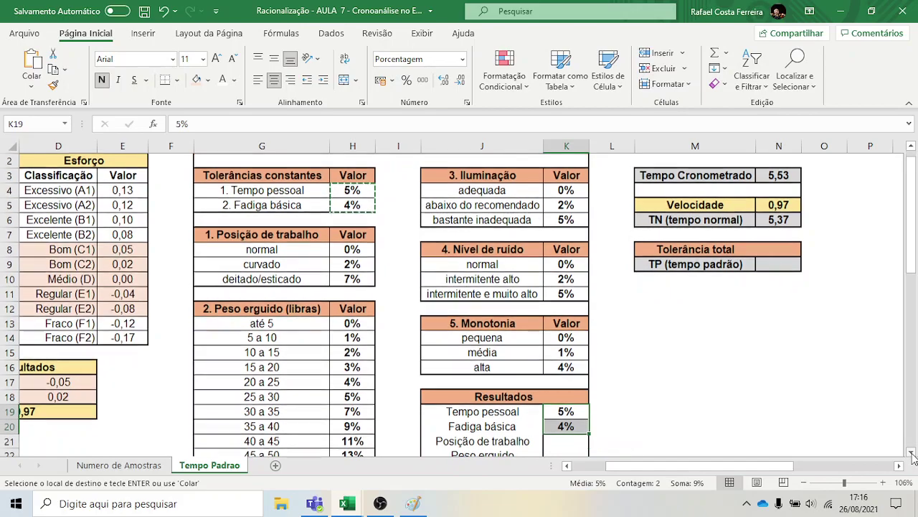
left_click(911, 453)
left_click(911, 452)
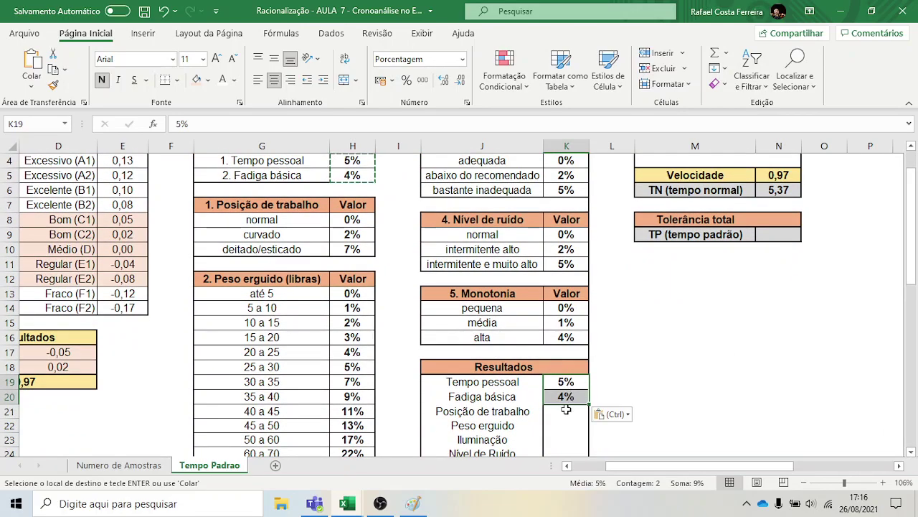
left_click(260, 206)
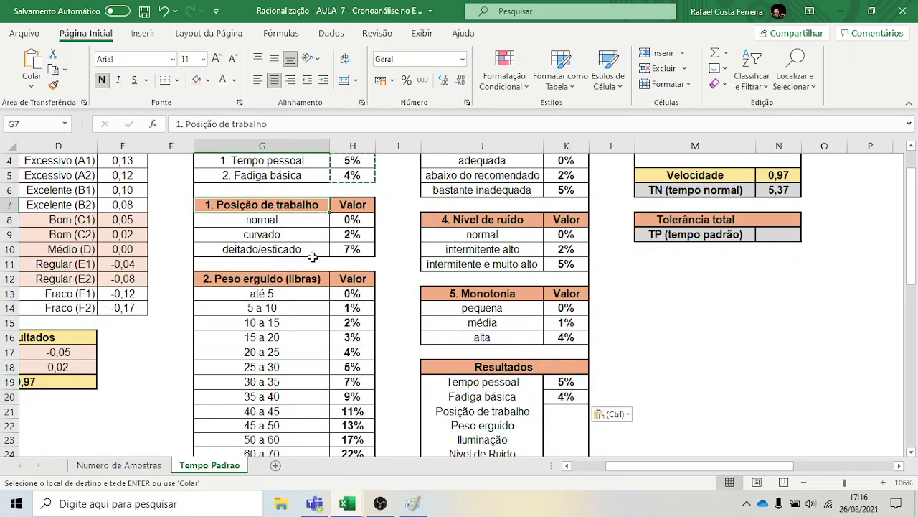
key("Escape")
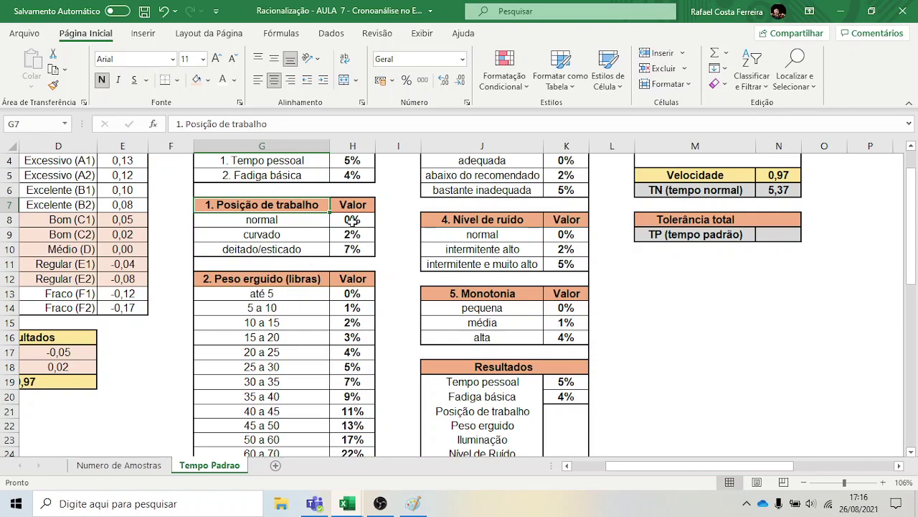
left_click(351, 220)
key("ctrl+c")
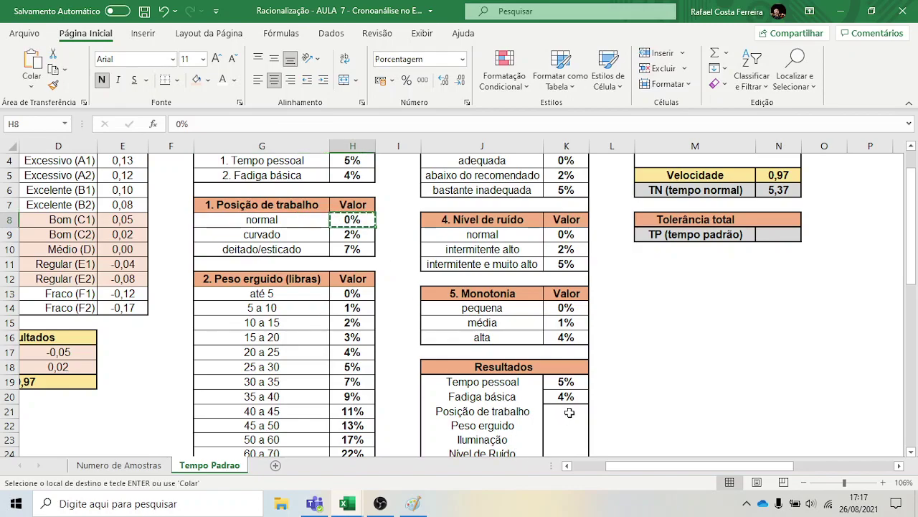
left_click(566, 411)
key("ctrl+v")
key("Escape")
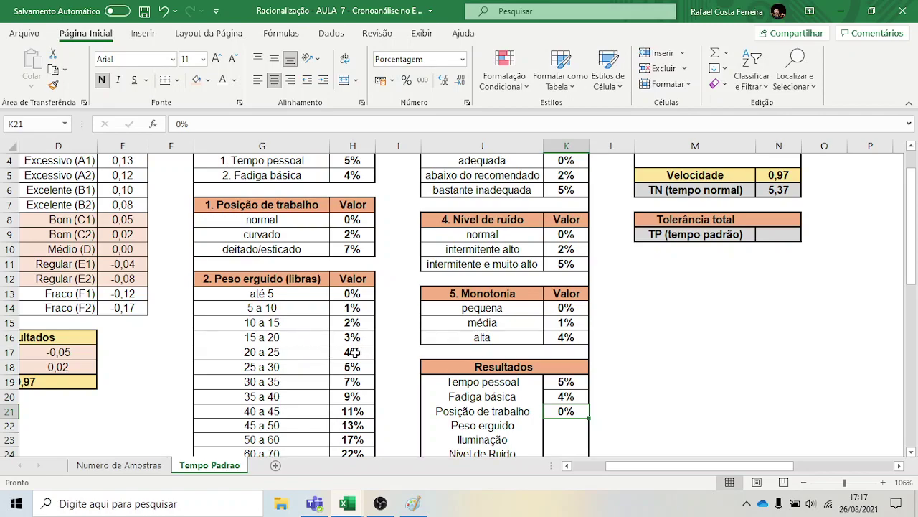
Enter 4% as the Peso erguido result for 20 to 25 pounds
left_click(359, 351)
key("ctrl+c")
left_click(564, 423)
key("ctrl+v")
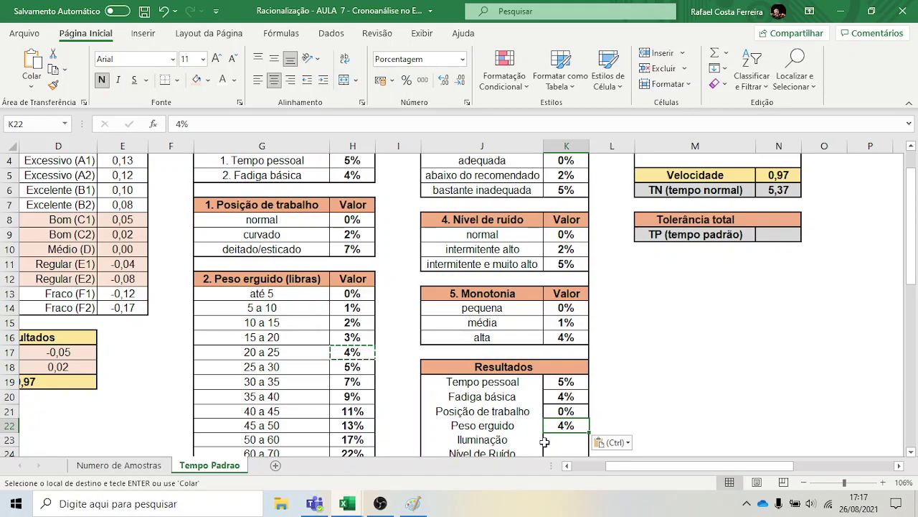
scroll(438, 252, "right", 3)
scroll(439, 252, "up", 1)
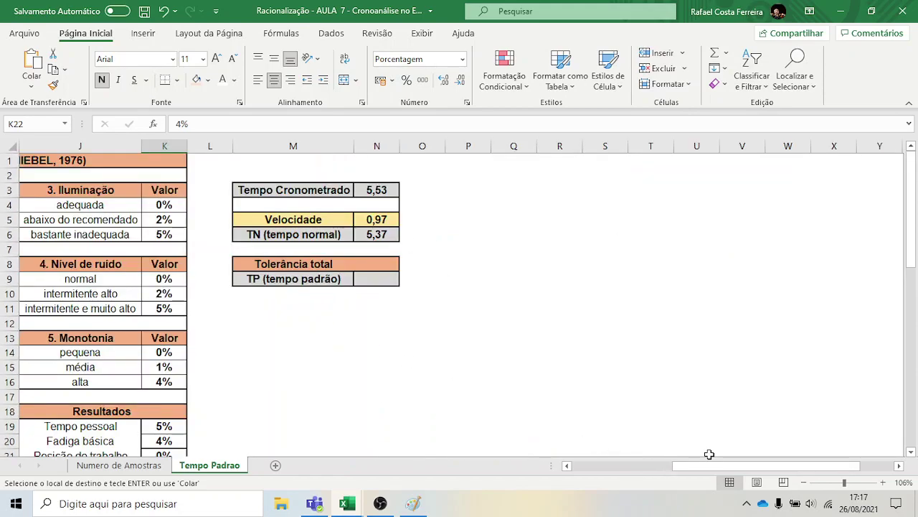
left_click(568, 466)
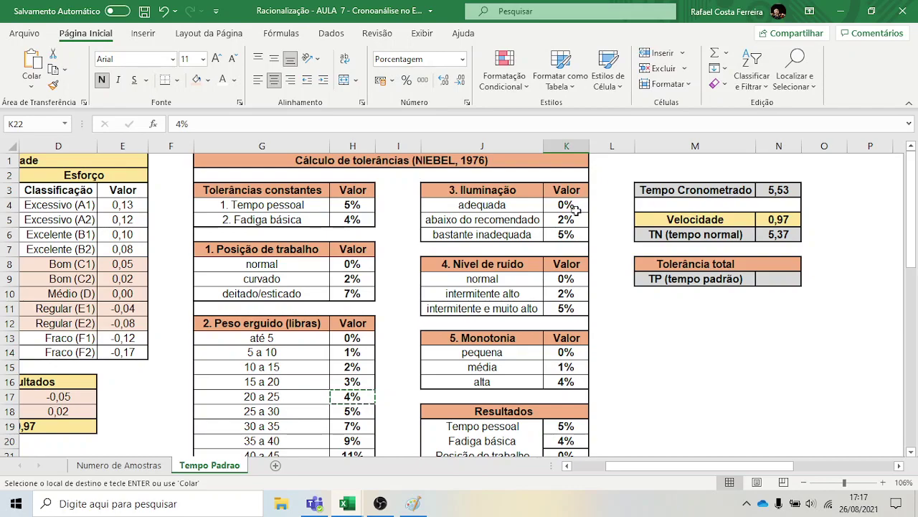
Enter 2% as the Iluminação result for below-recommended lighting
left_click(571, 220)
key("ctrl+c")
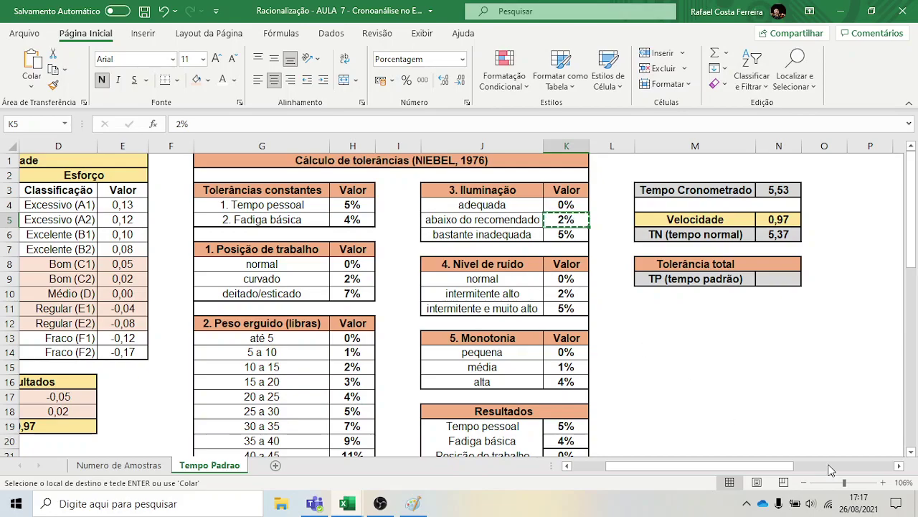
left_click(911, 452)
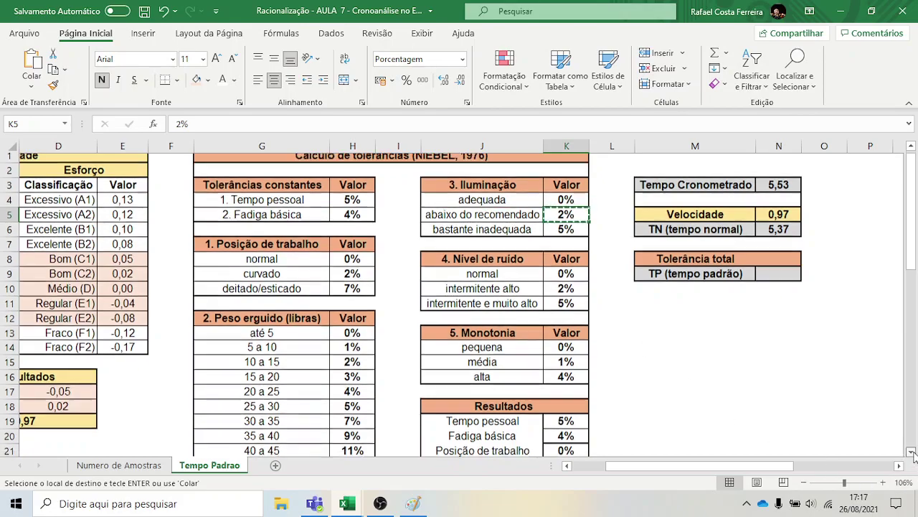
left_click(911, 452)
left_click(911, 452)
left_click(911, 452)
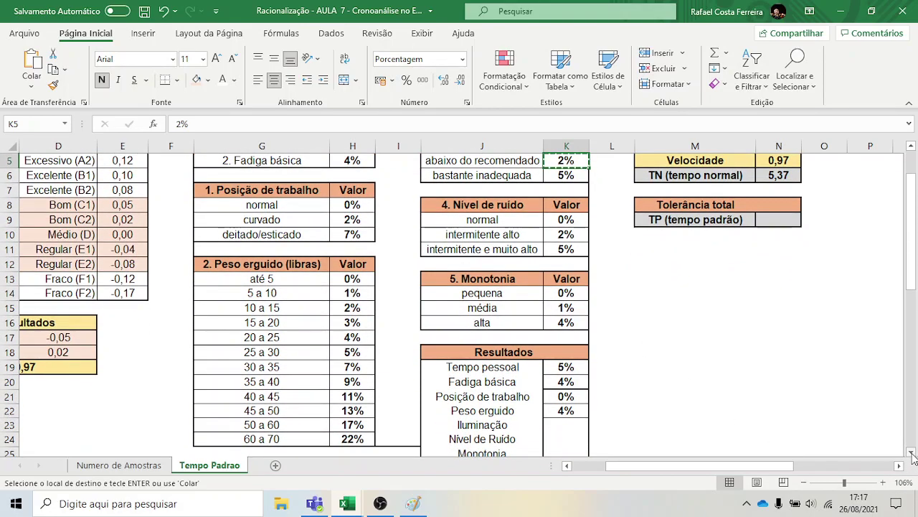
left_click(911, 453)
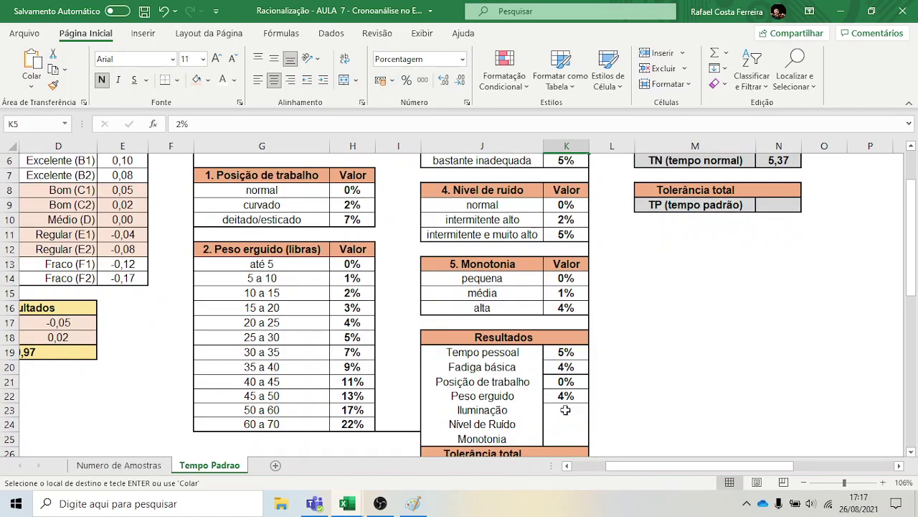
left_click(565, 410)
key("ctrl+v")
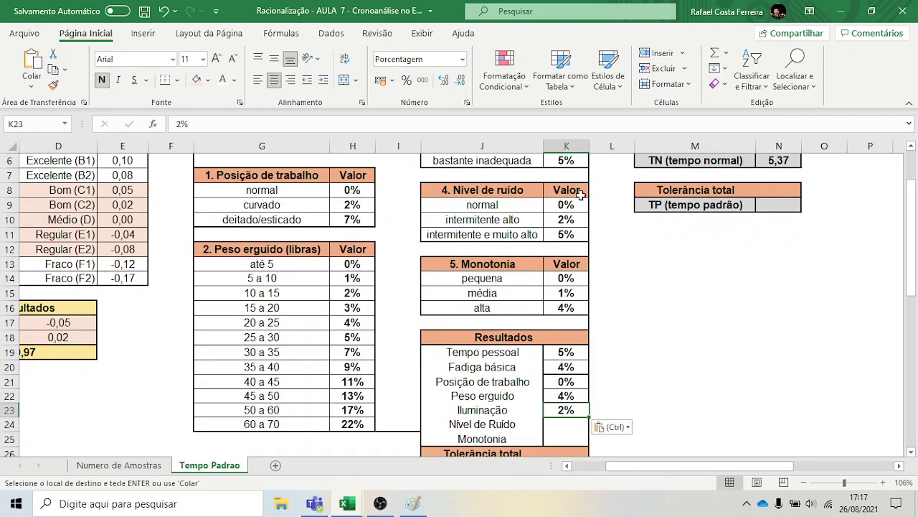
Enter 0% for Nível de Ruído and 1% for Monotonia in Resultados
left_click(571, 203)
key("ctrl+c")
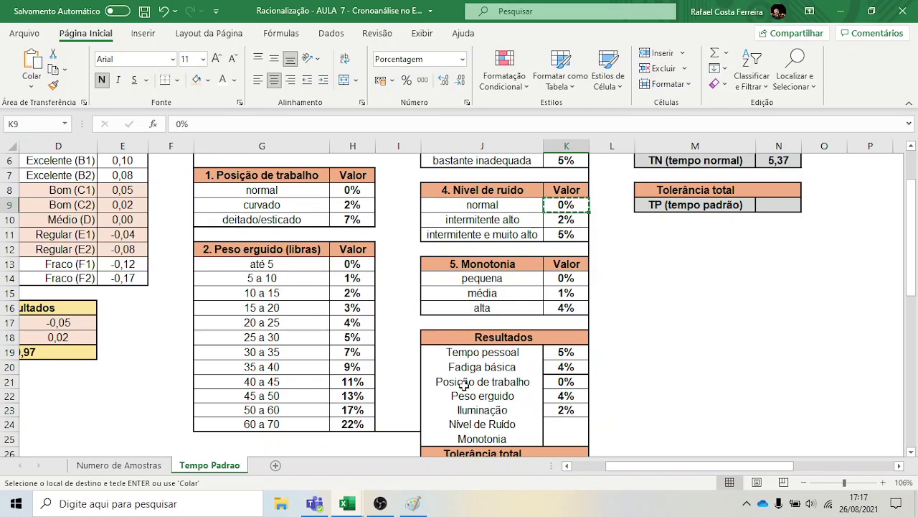
left_click(567, 424)
key("ctrl+v")
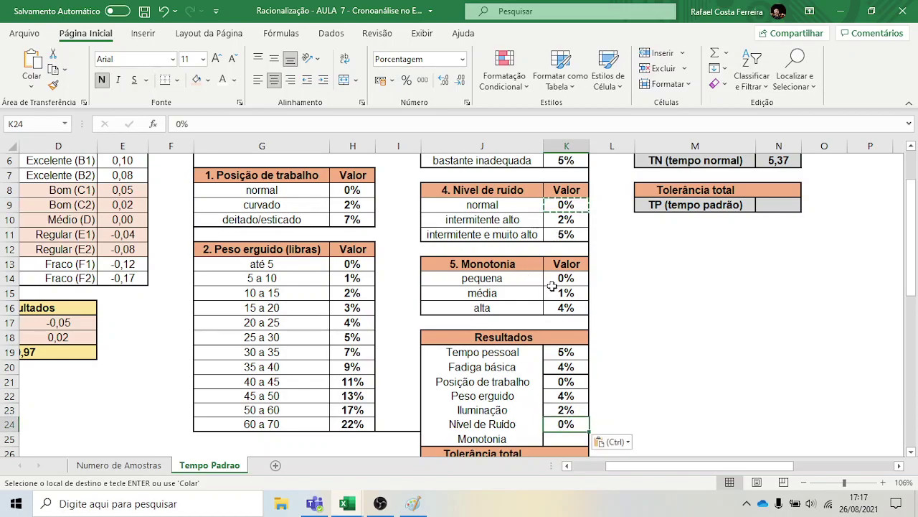
left_click(565, 293)
key("ctrl+c")
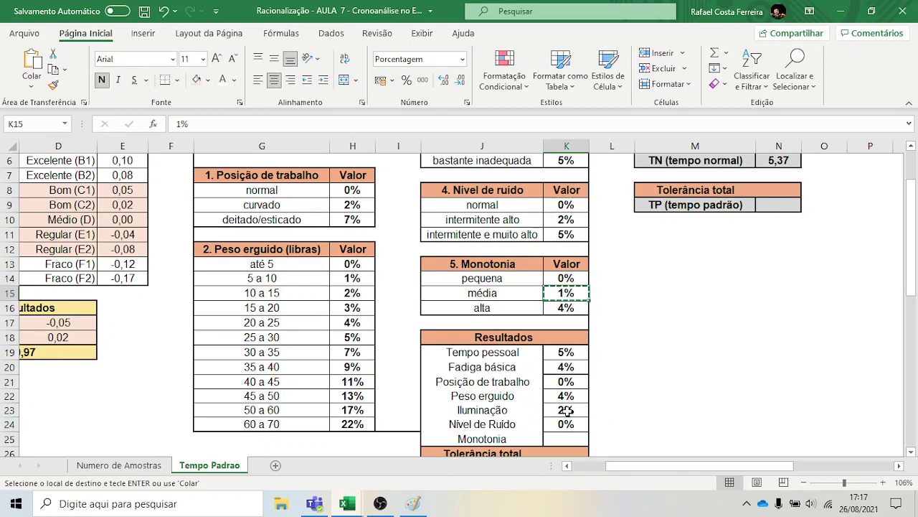
left_click(566, 439)
key("ctrl+v")
left_click(626, 419)
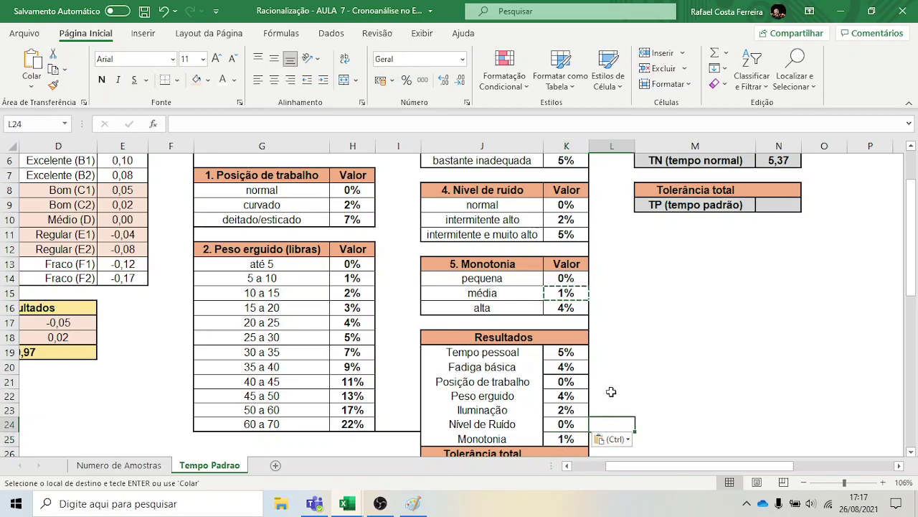
key("Escape")
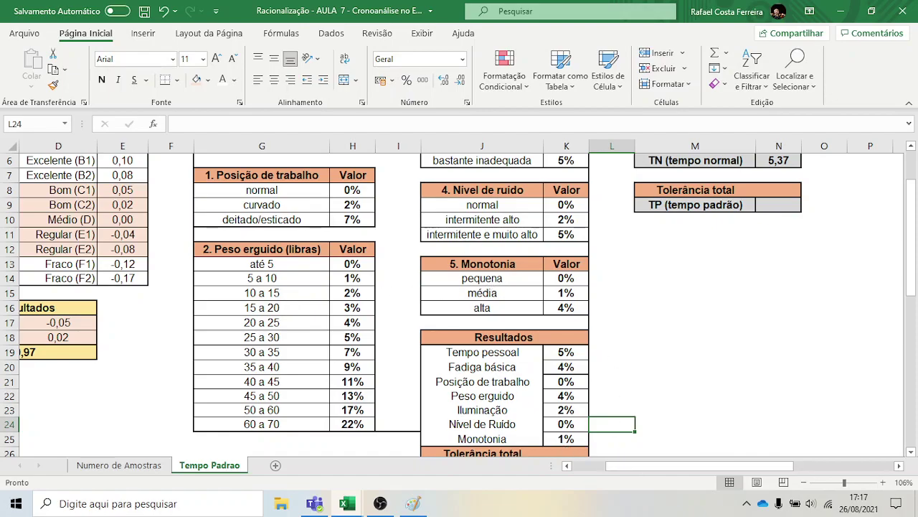
scroll(546, 388, "down", 1)
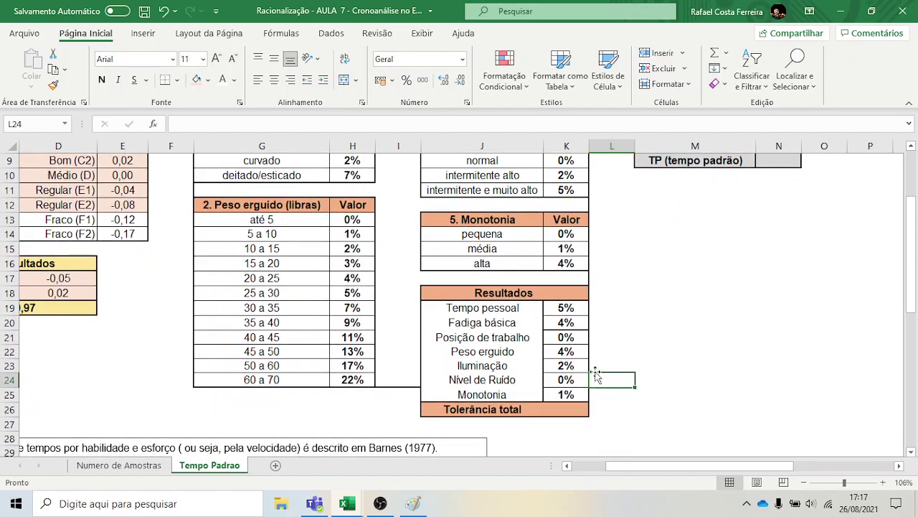
Enter =SOMA(K19:K25) in K26 so Tolerância total shows 16%
left_click(564, 407)
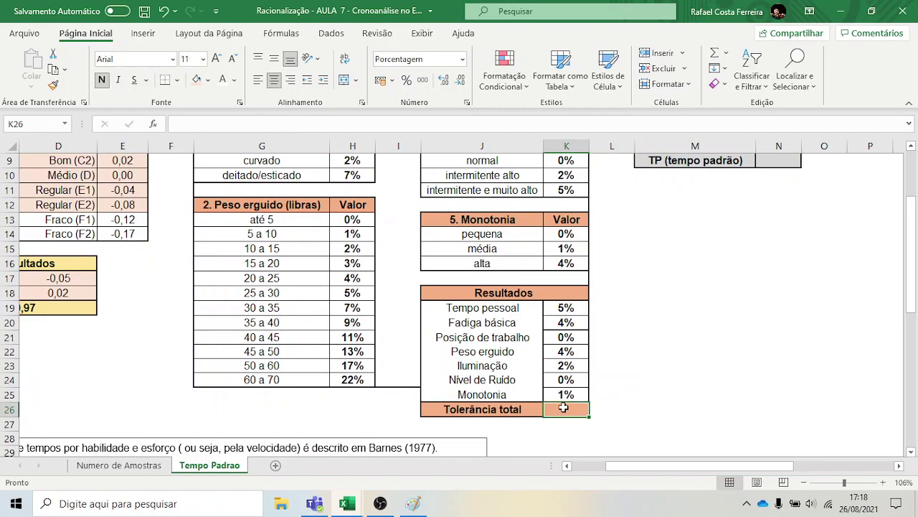
type("=")
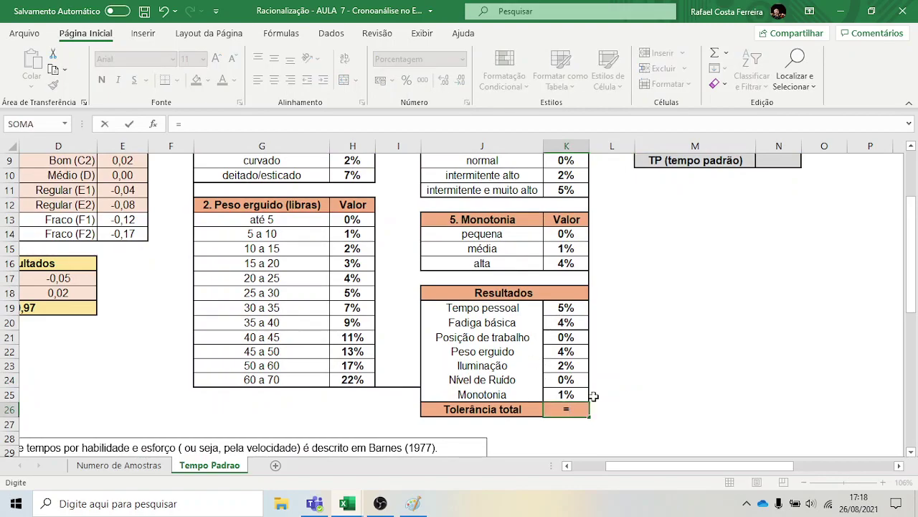
type("SOMA(")
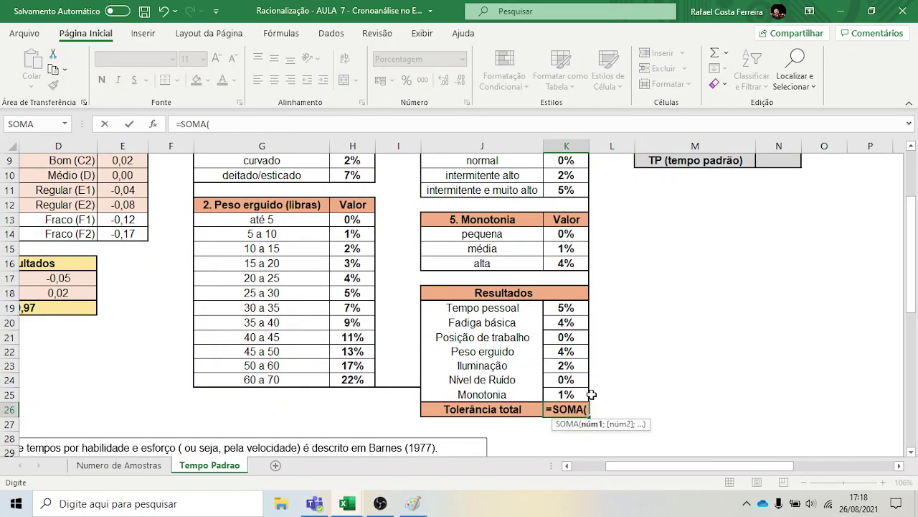
left_click_drag(574, 309, 571, 394)
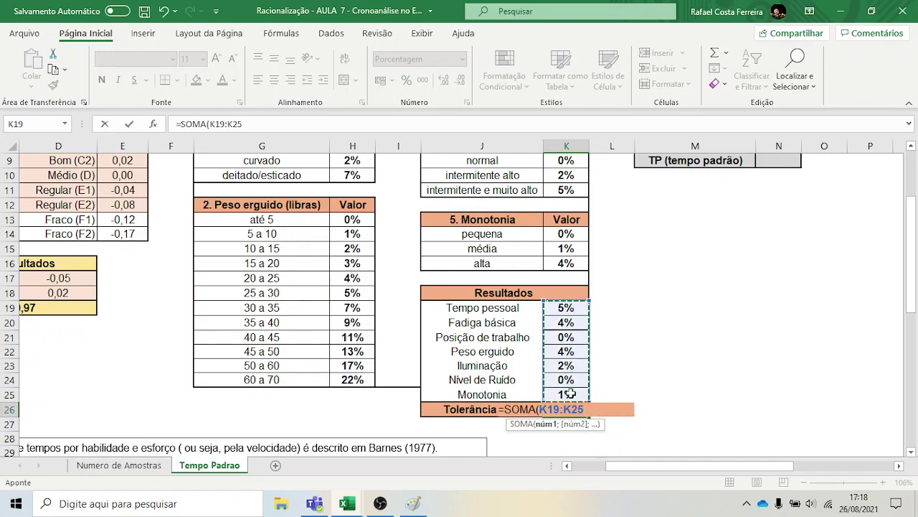
type(")")
key("Return")
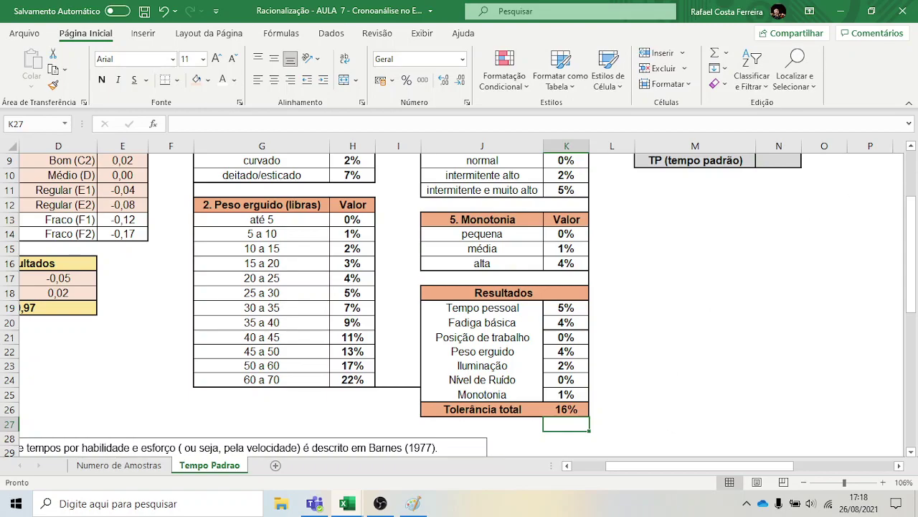
scroll(914, 148, "up", 3)
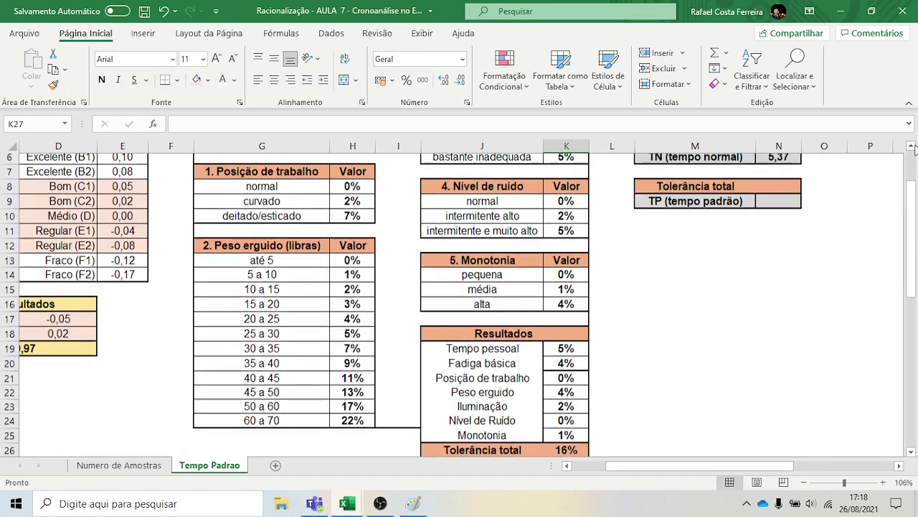
Enter =1+K26 in N8 for the total tolerance factor
left_click(778, 249)
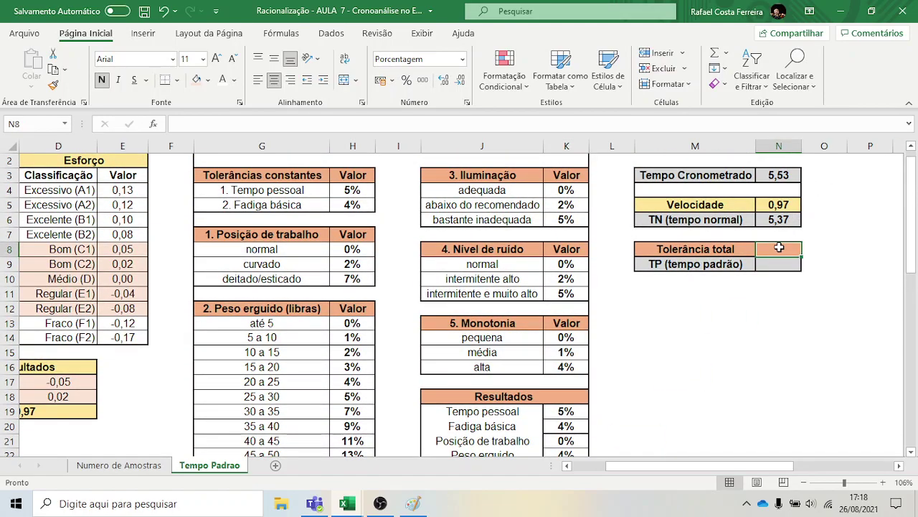
type("=1+")
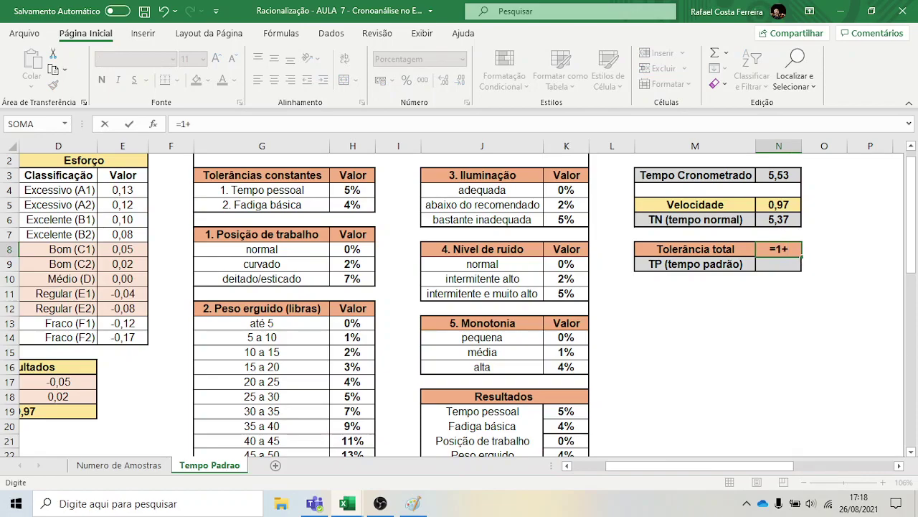
left_click(911, 451)
left_click(911, 451)
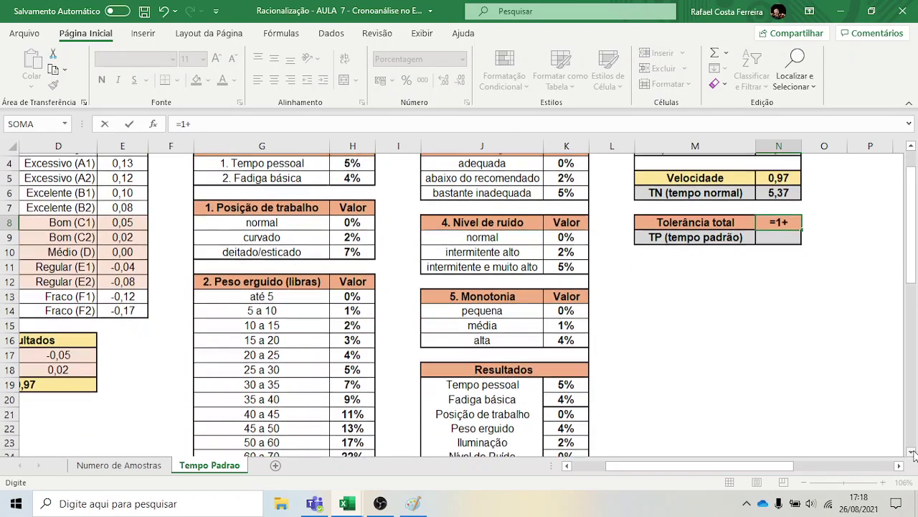
left_click(911, 451)
left_click(911, 451)
left_click(911, 451)
left_click(911, 451)
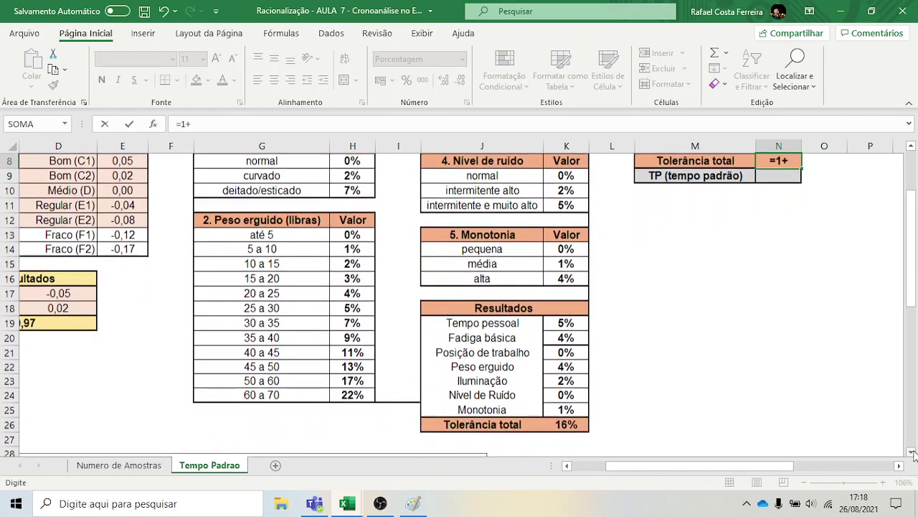
left_click(574, 429)
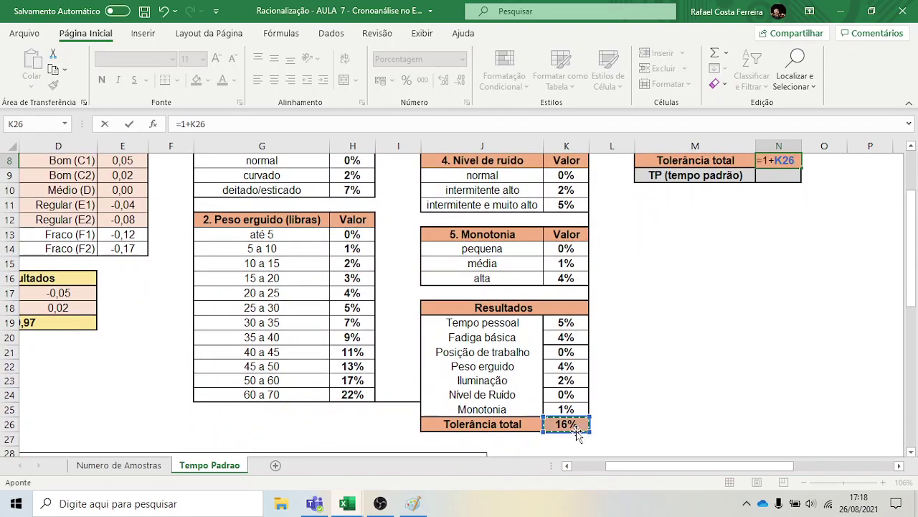
key("Return")
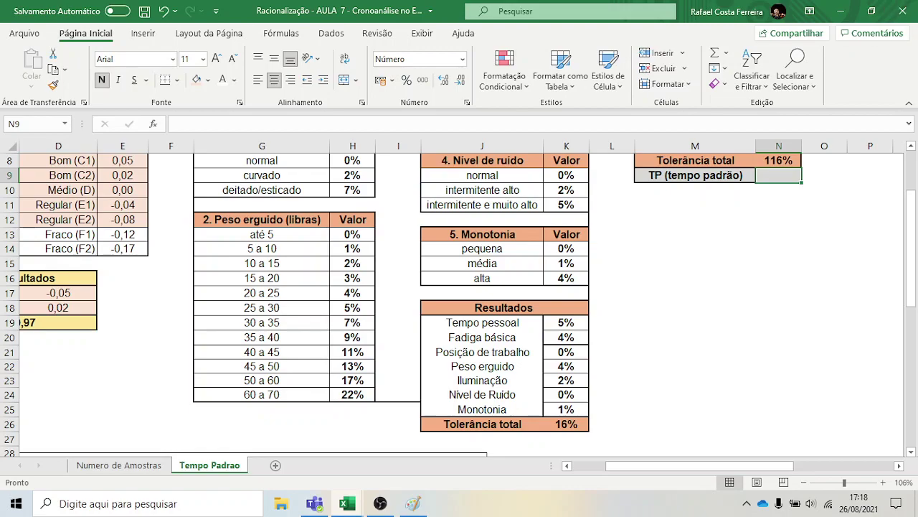
Format N8 as Número so the tolerance shows 1,16 instead of 116%
left_click(911, 145)
left_click(911, 145)
left_click(911, 146)
left_click(911, 146)
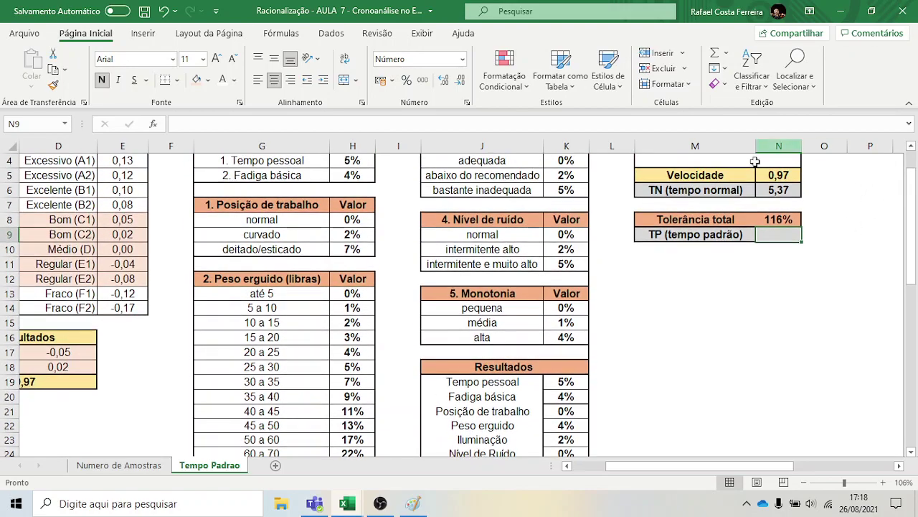
left_click(795, 221)
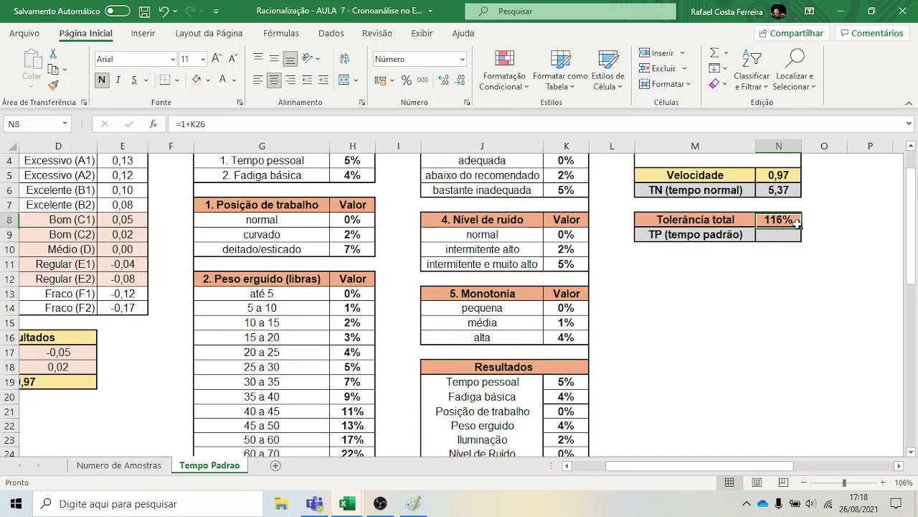
left_click(462, 59)
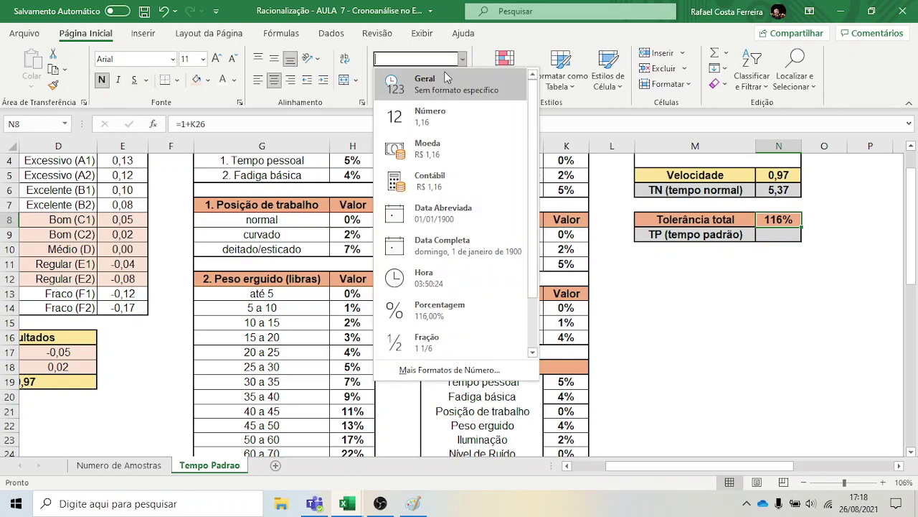
left_click(426, 123)
left_click(818, 285)
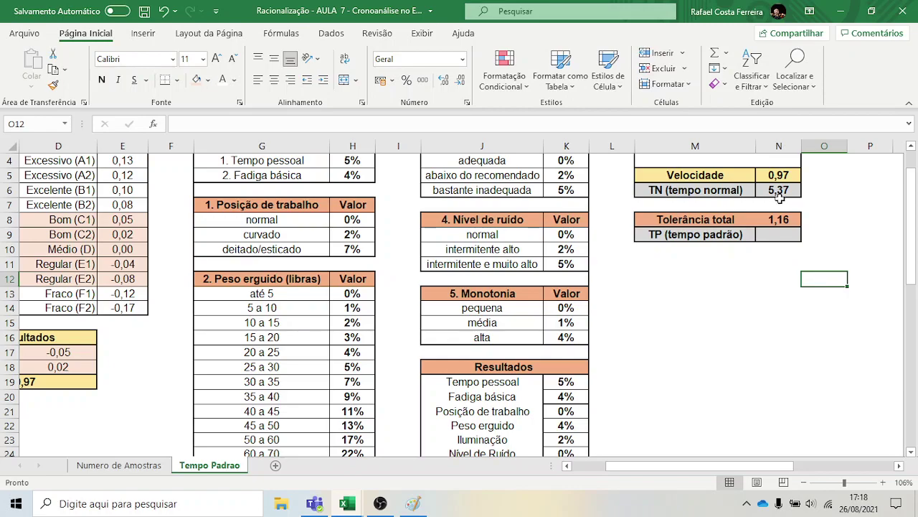
Enter =N6*N8 in N9 so TP (tempo padrão) shows 6,23
left_click(782, 234)
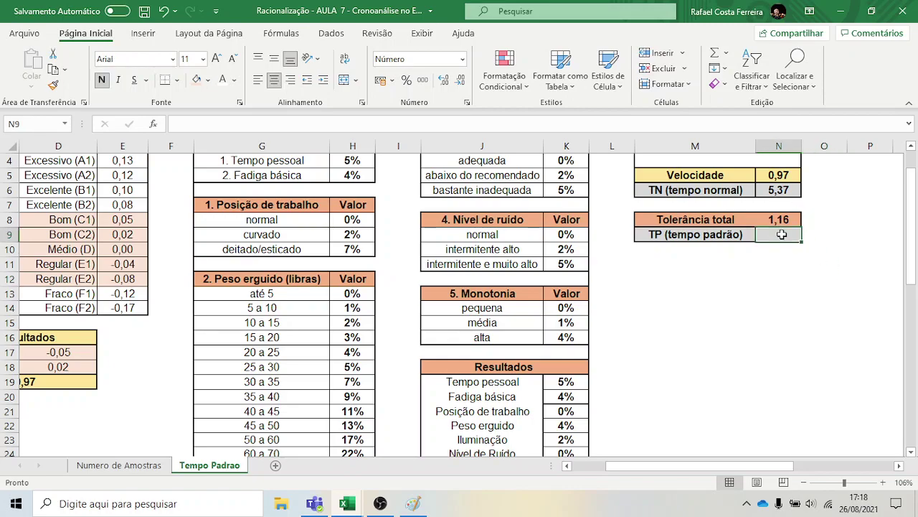
type("=")
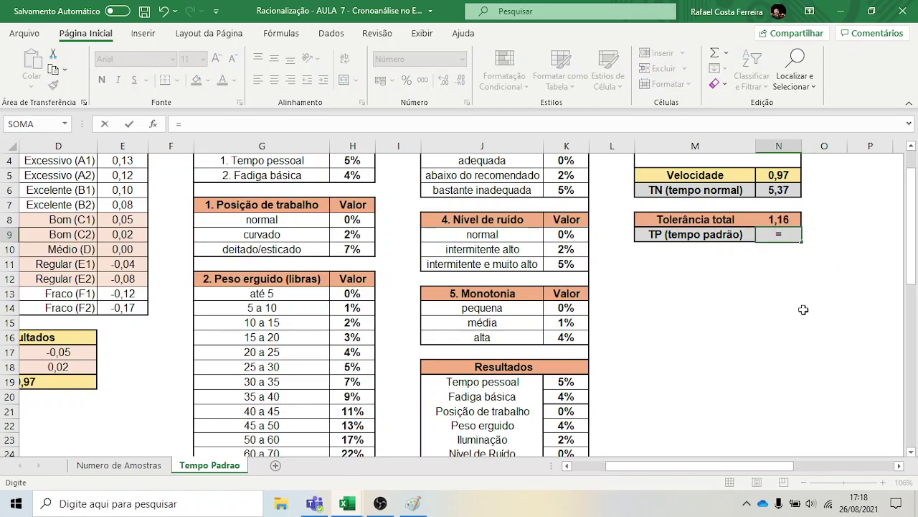
left_click(787, 195)
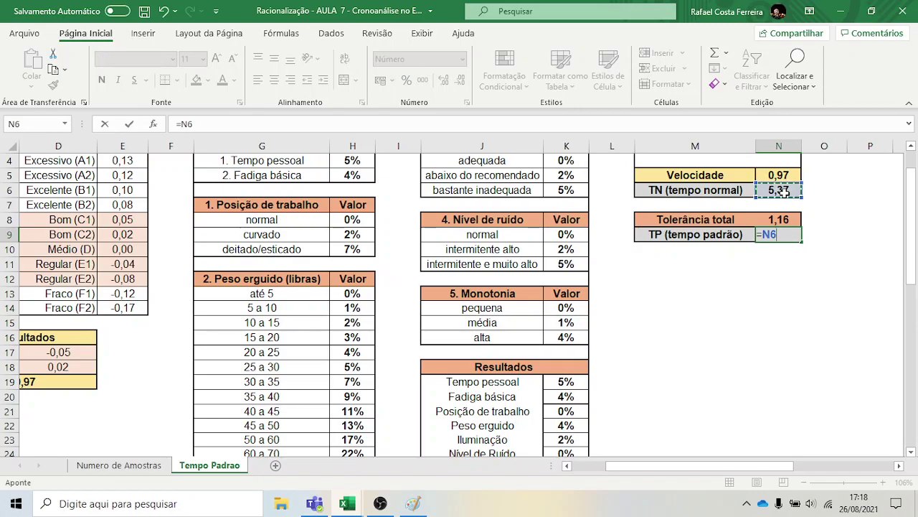
type("*")
left_click(783, 218)
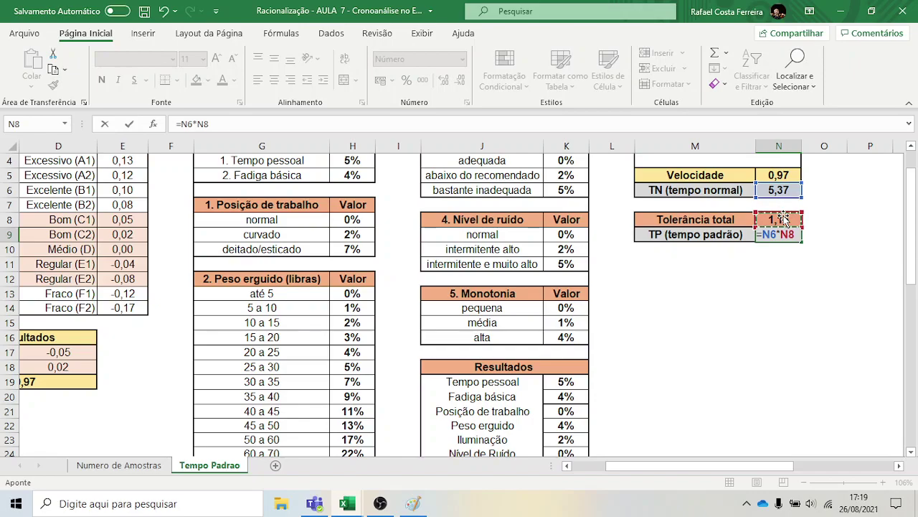
key("Return")
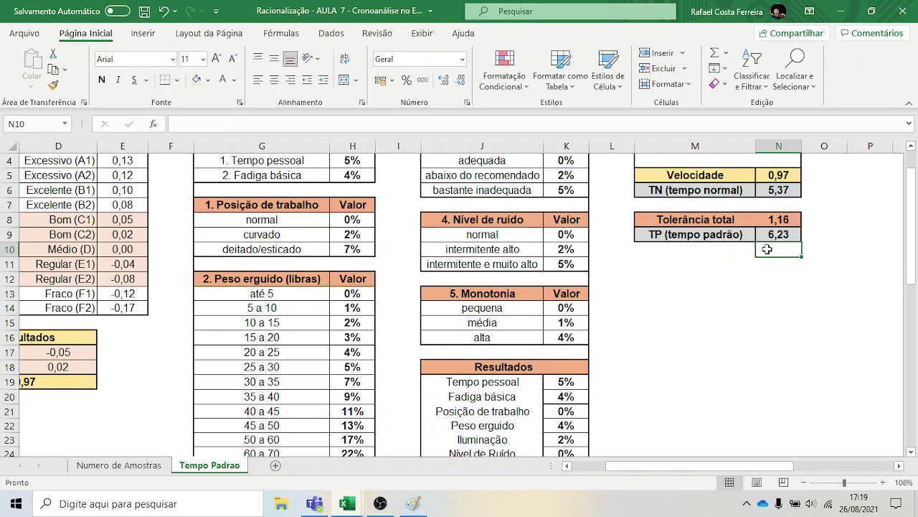
Review the formulas behind Tempo Cronometrado and TP in the summary block
left_click(911, 146)
left_click(911, 145)
left_click(911, 146)
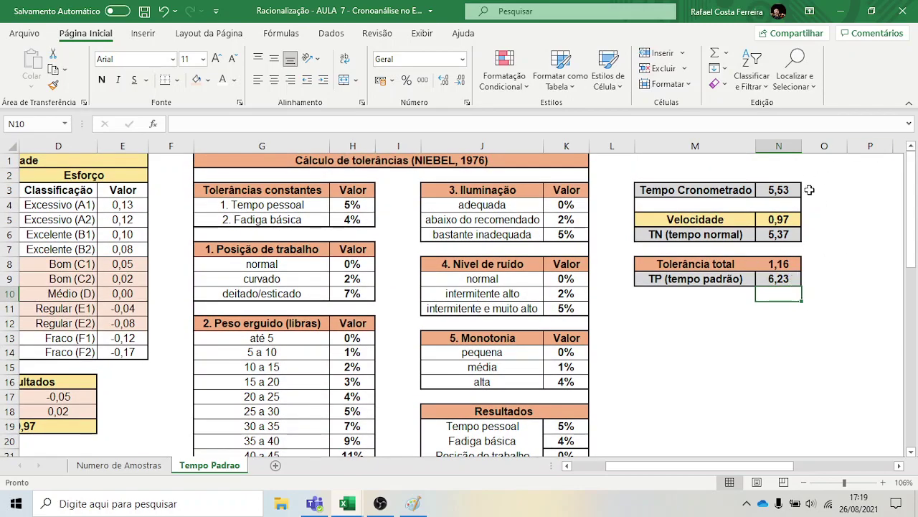
left_click(784, 195)
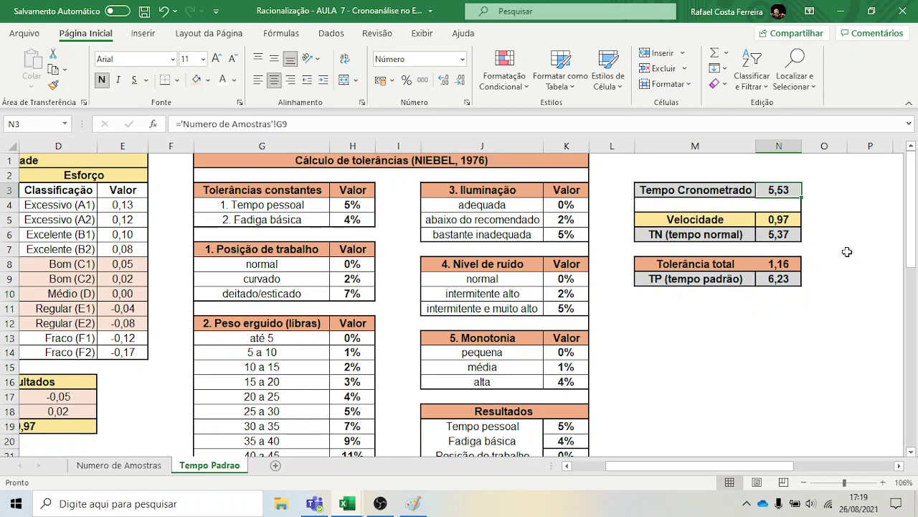
key("Down")
key("Down")
left_click(793, 278)
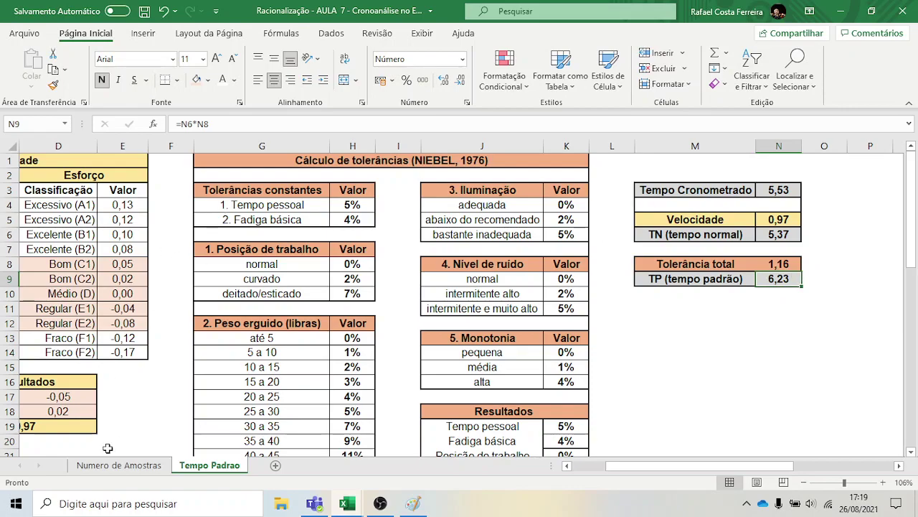
left_click(101, 471)
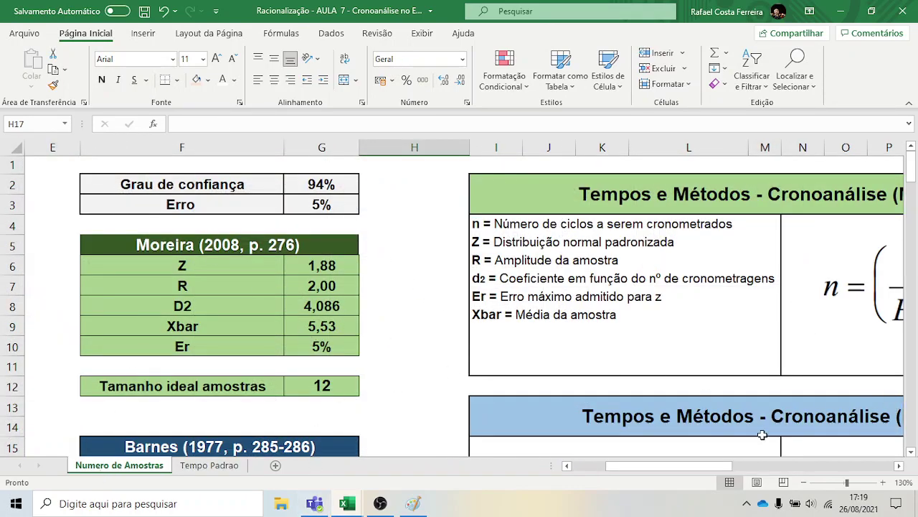
left_click(911, 452)
left_click(911, 452)
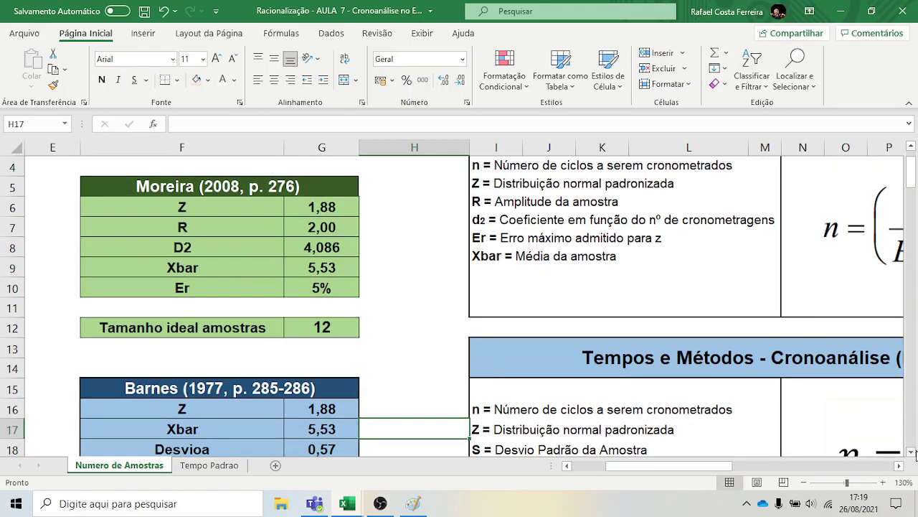
left_click(911, 452)
left_click(911, 452)
left_click(911, 452)
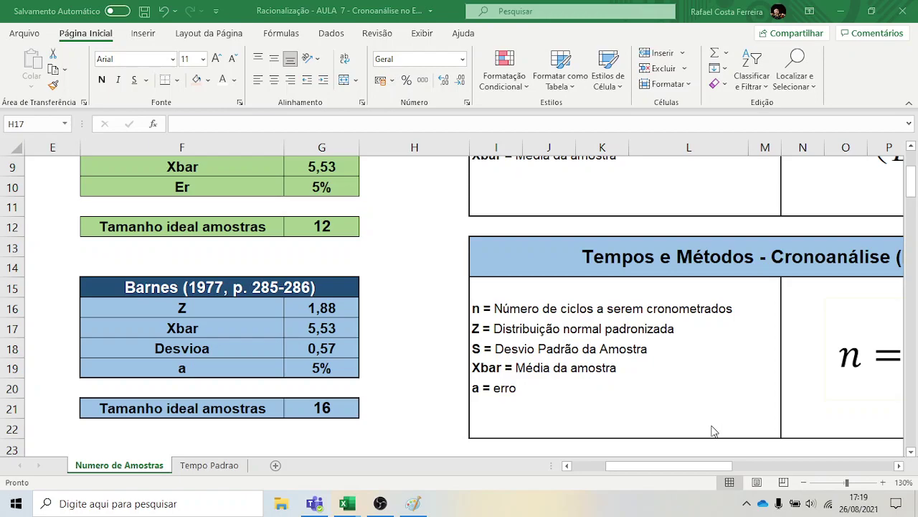
left_click(567, 466)
left_click(568, 467)
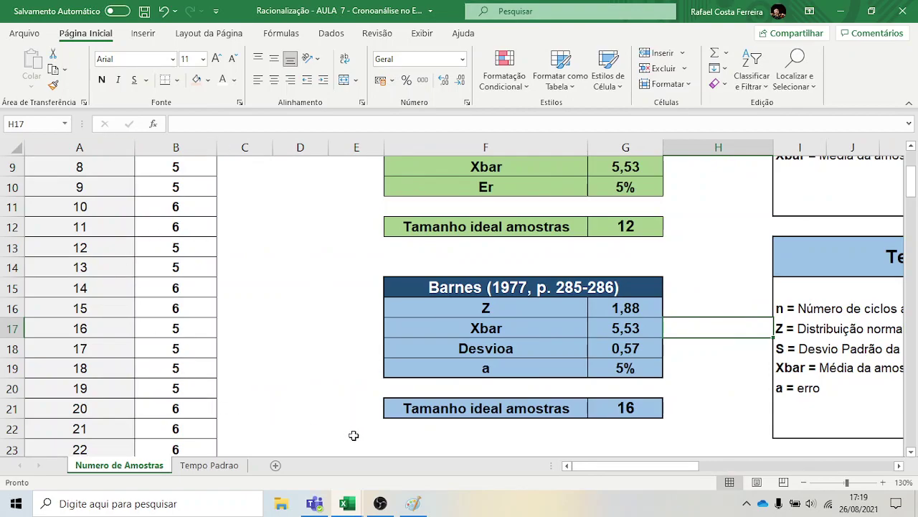
left_click(225, 468)
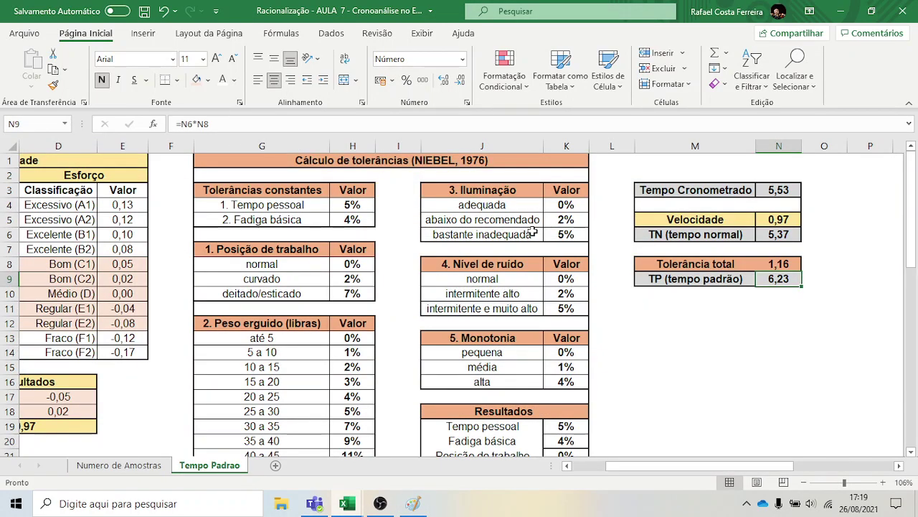